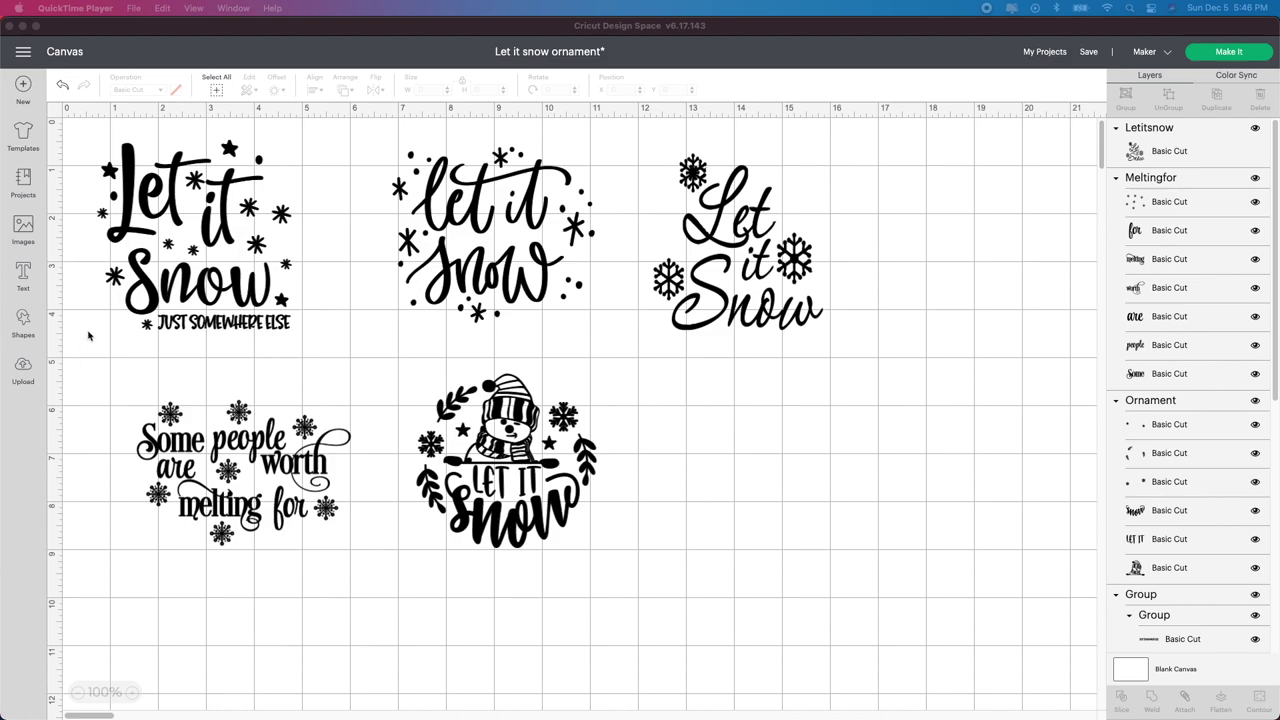
Search the image library for 'let it snow' designs and close it without adding anything.
click(23, 370)
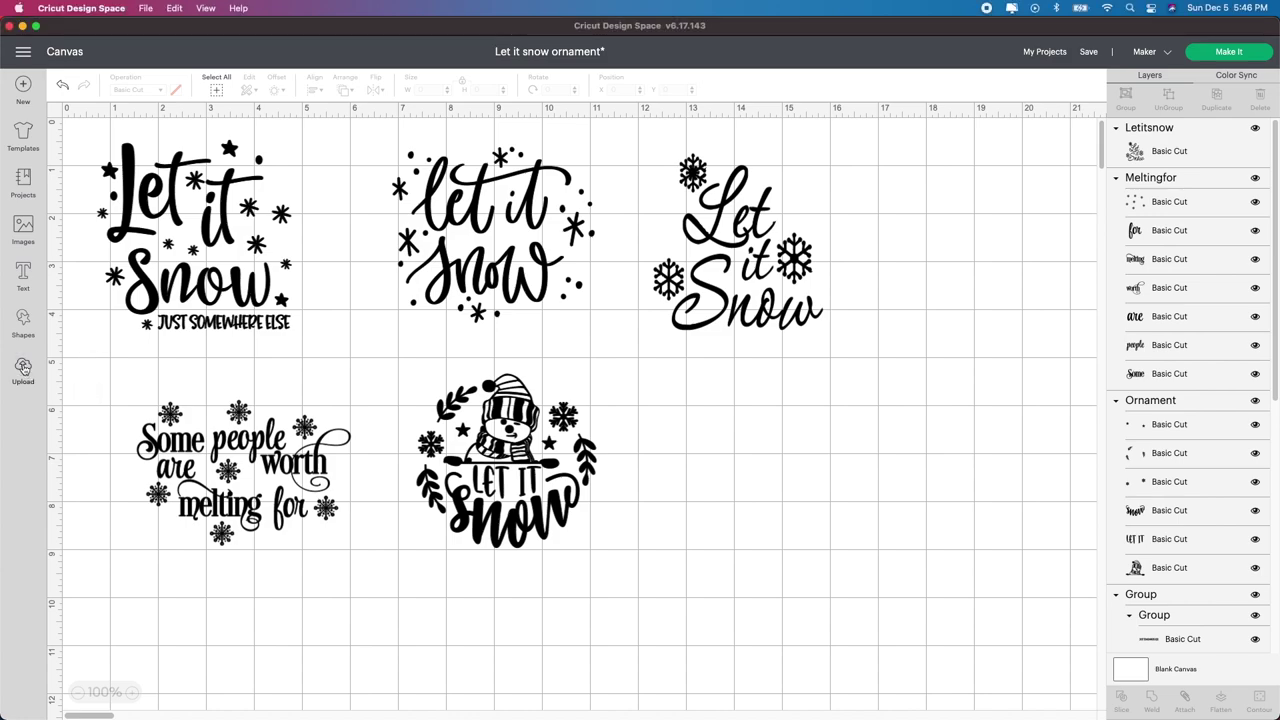
click(23, 232)
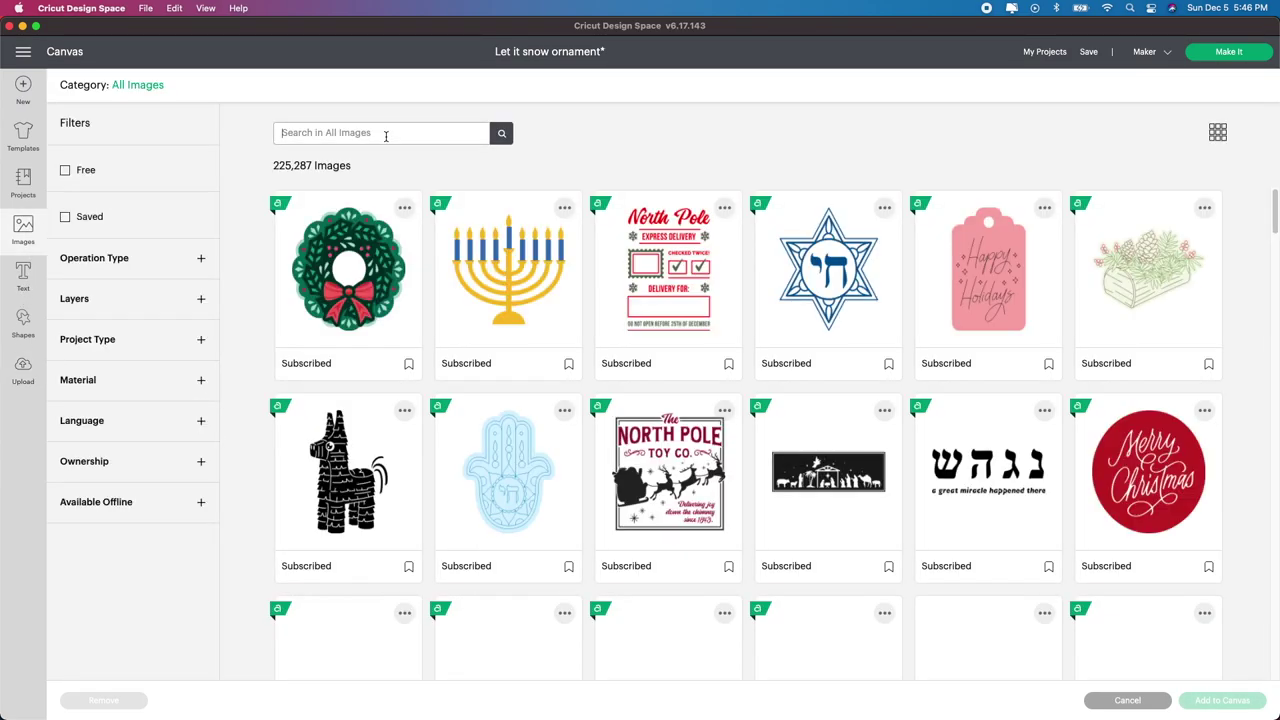
click(385, 135)
text(let it snow)
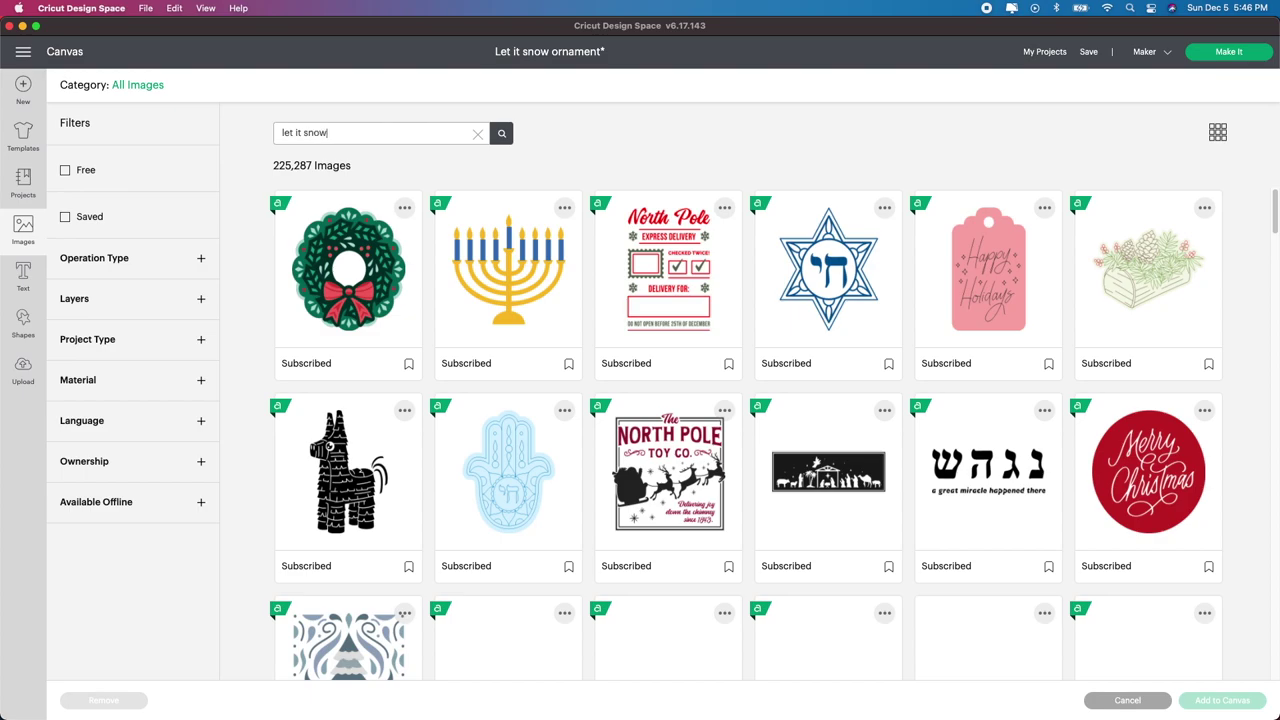
key(Return)
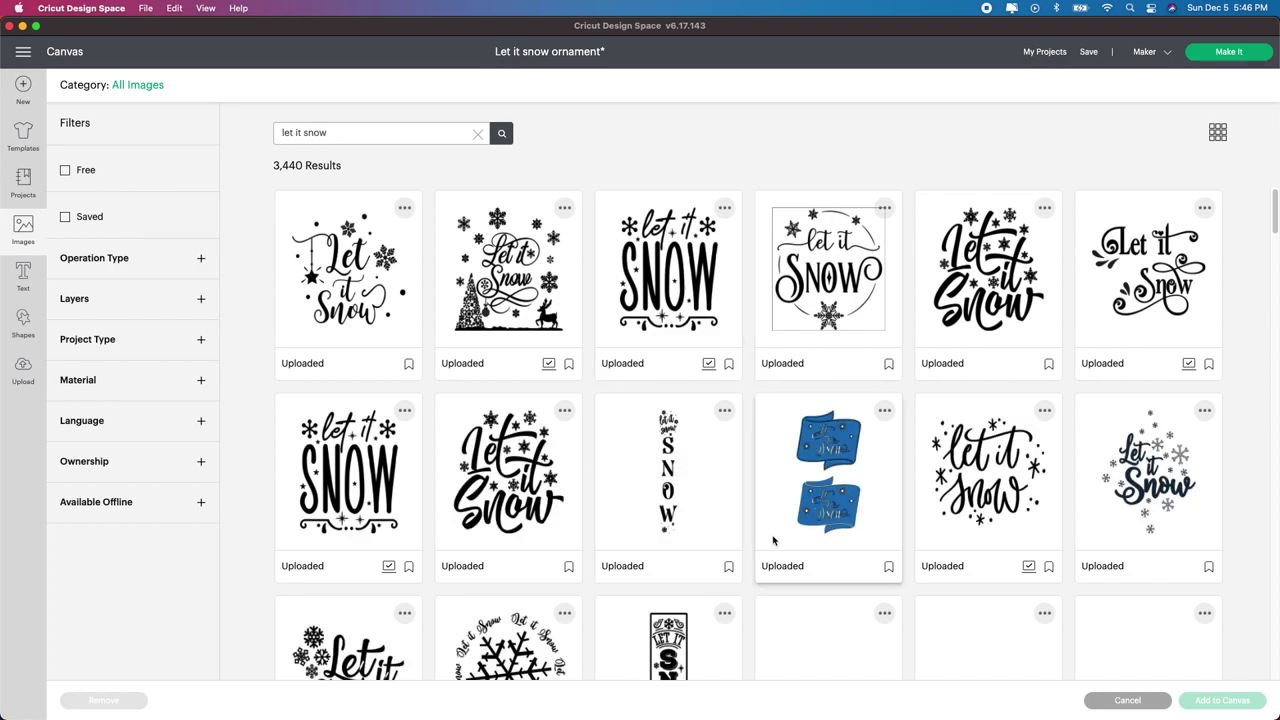
scroll(963, 404, down, 3)
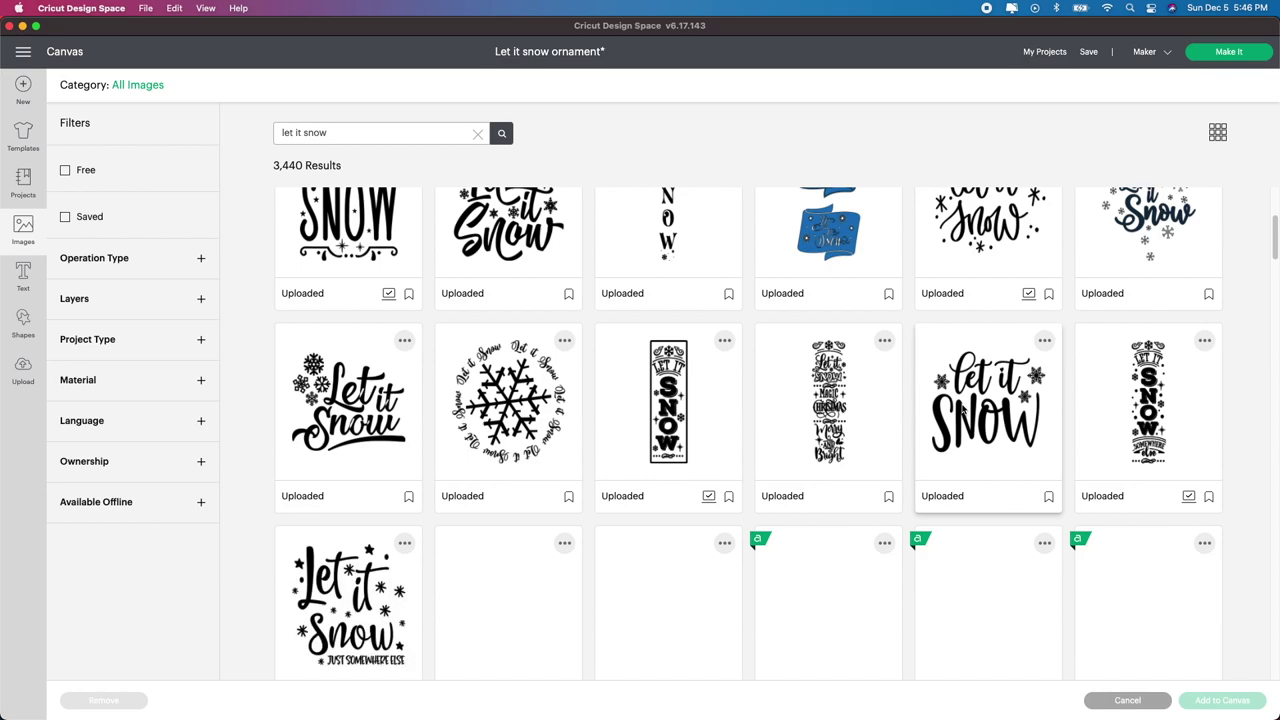
scroll(735, 435, down, 2)
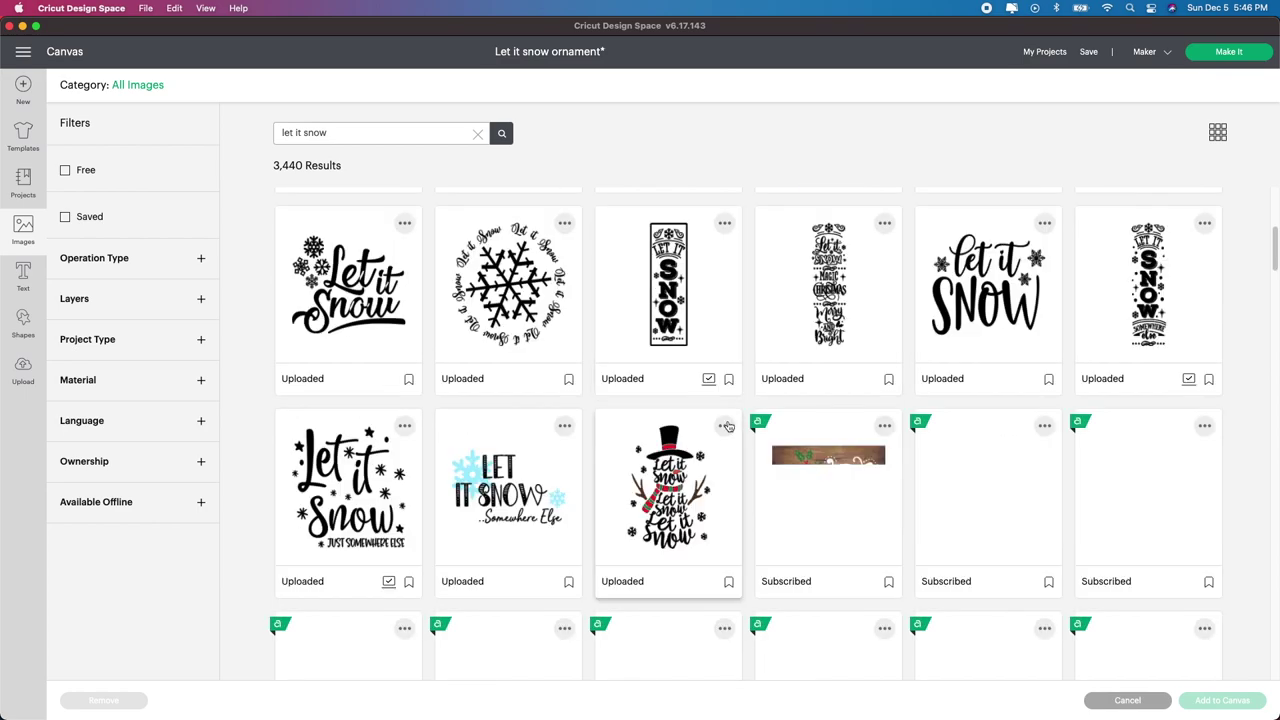
scroll(725, 420, down, 2)
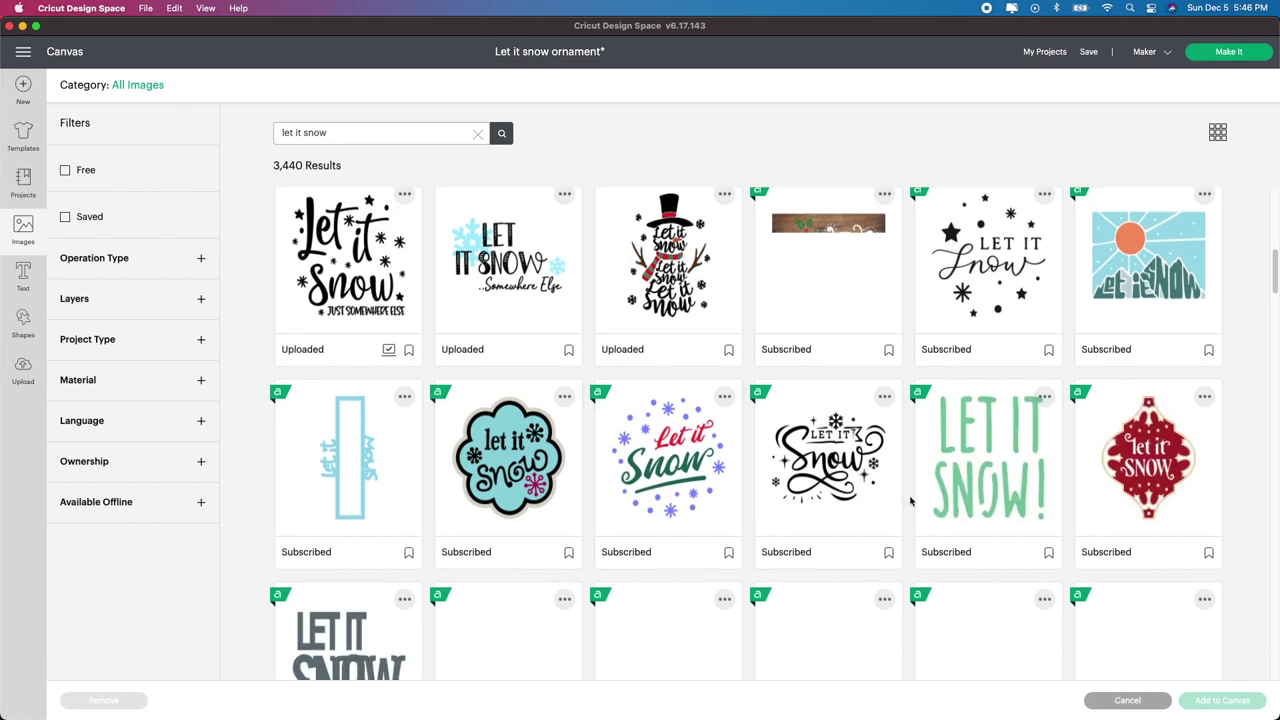
scroll(912, 502, down, 1)
scroll(912, 502, down, 3)
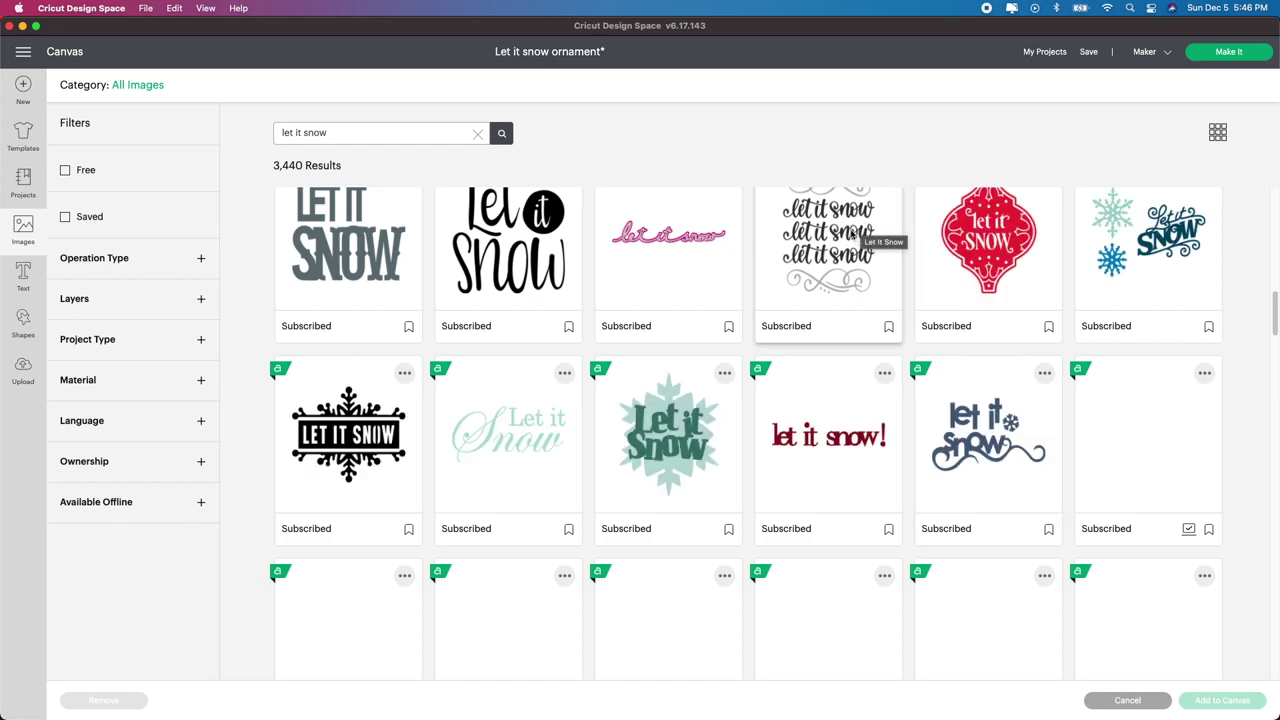
click(1140, 699)
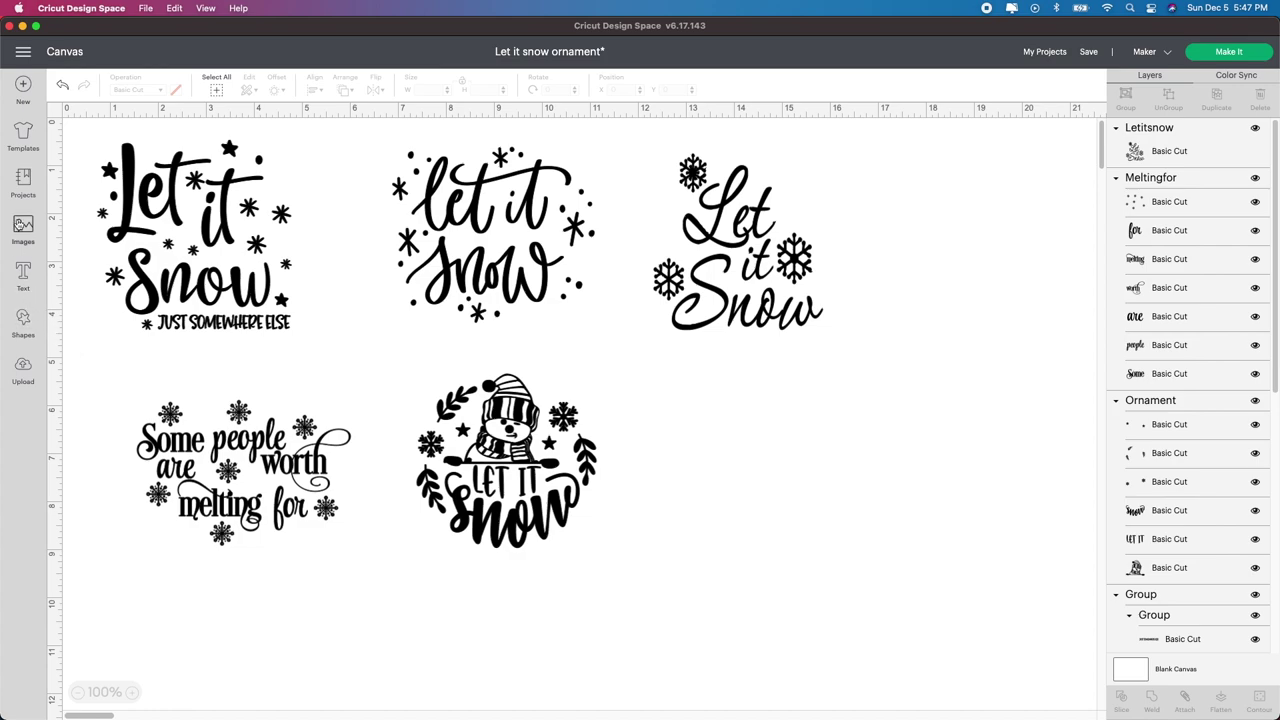
Add a circle, enlarge it to 3 inches across, and place it beside the snowman design.
click(30, 328)
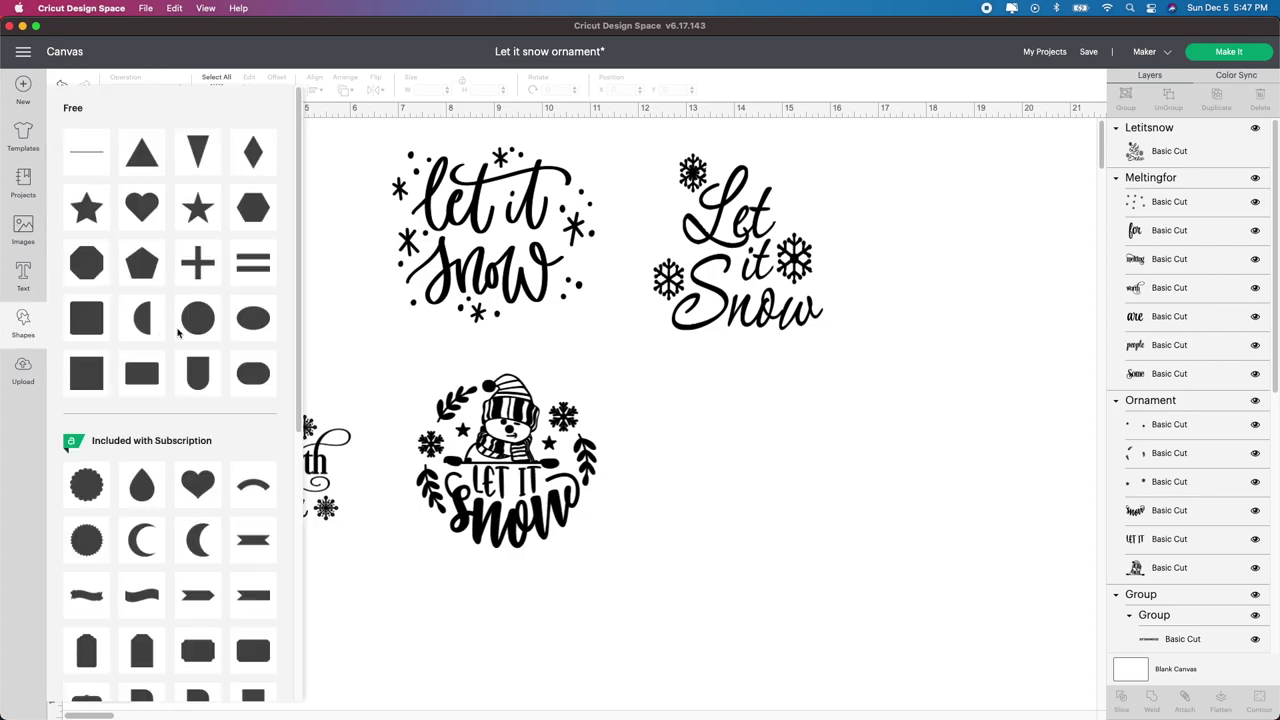
click(207, 324)
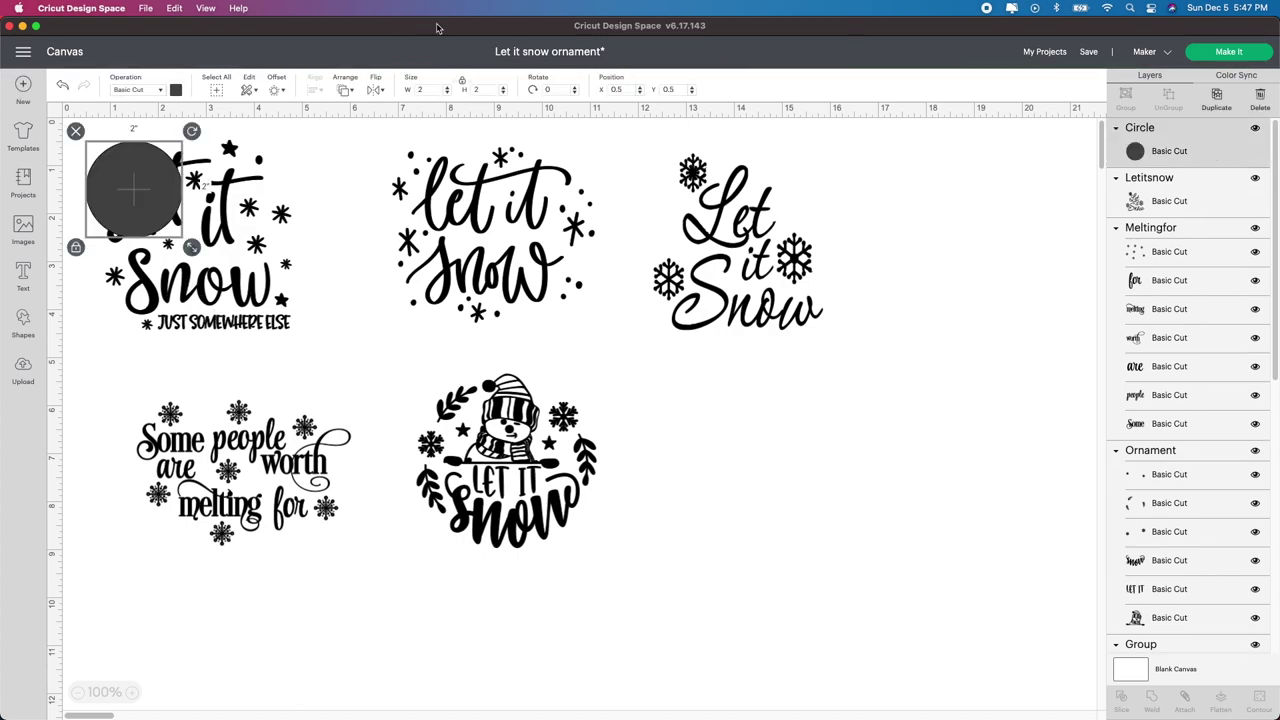
drag(192, 248, 240, 296)
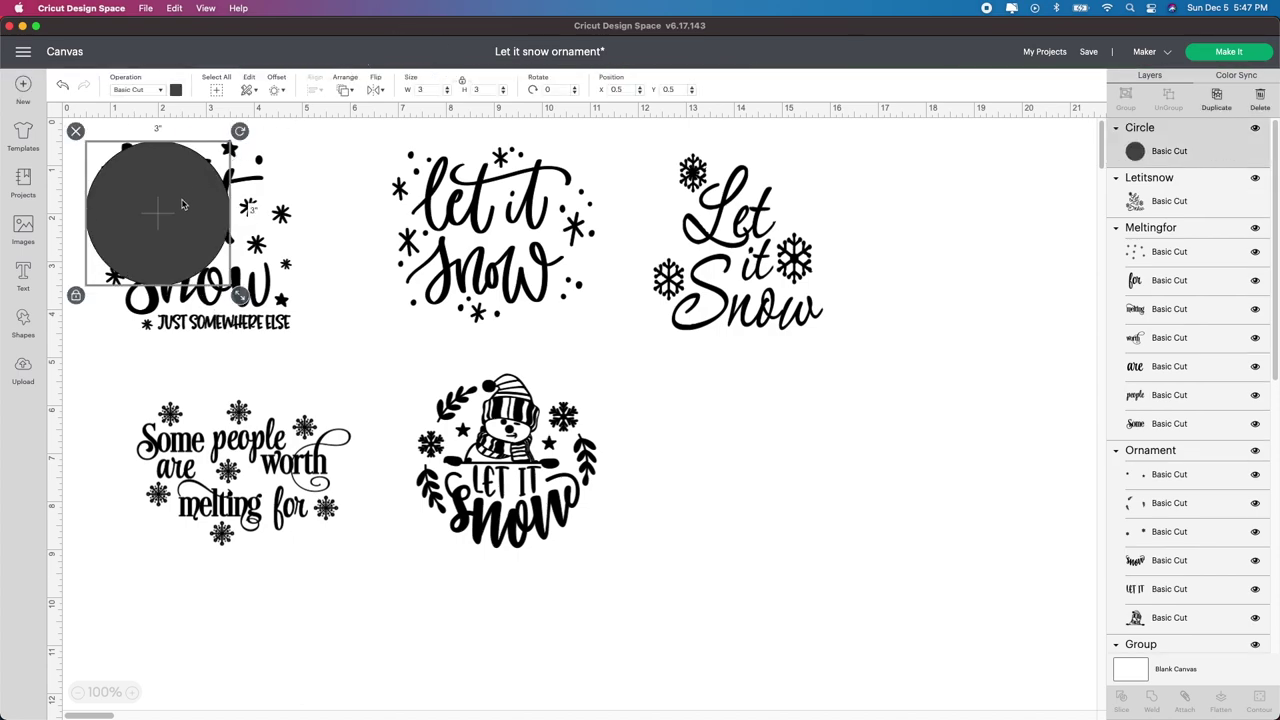
drag(172, 200, 150, 177)
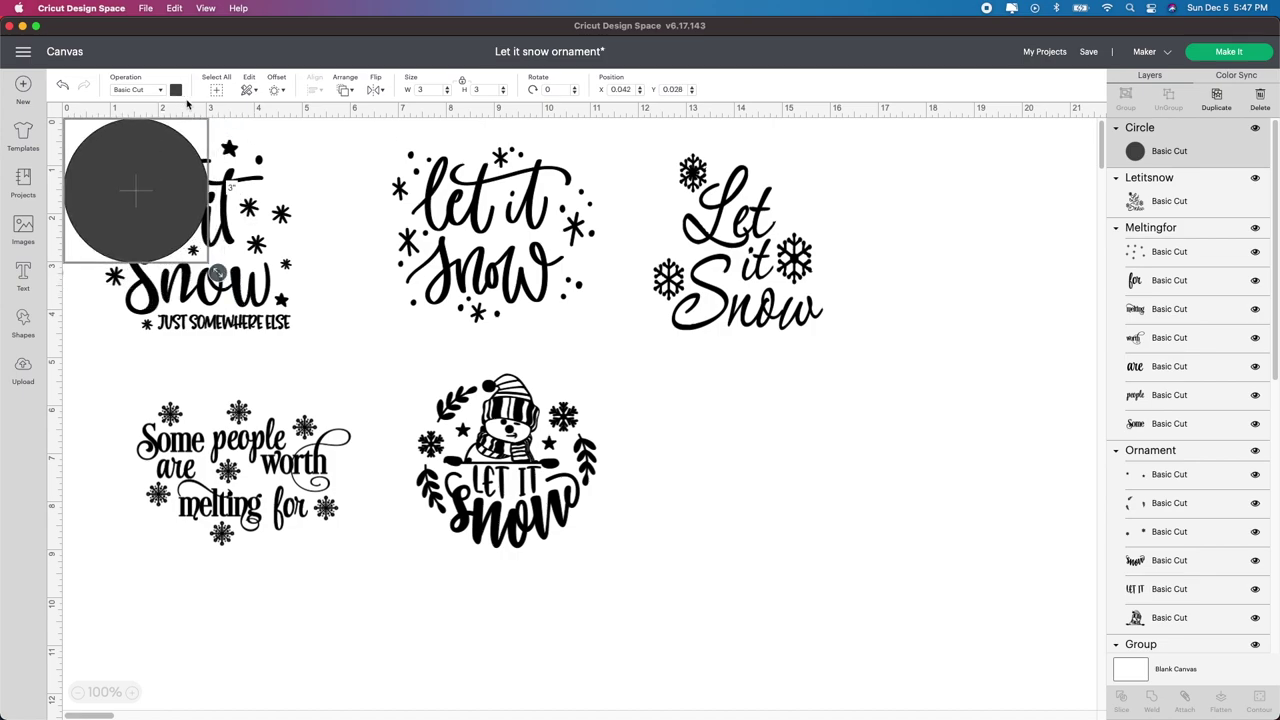
drag(126, 190, 784, 437)
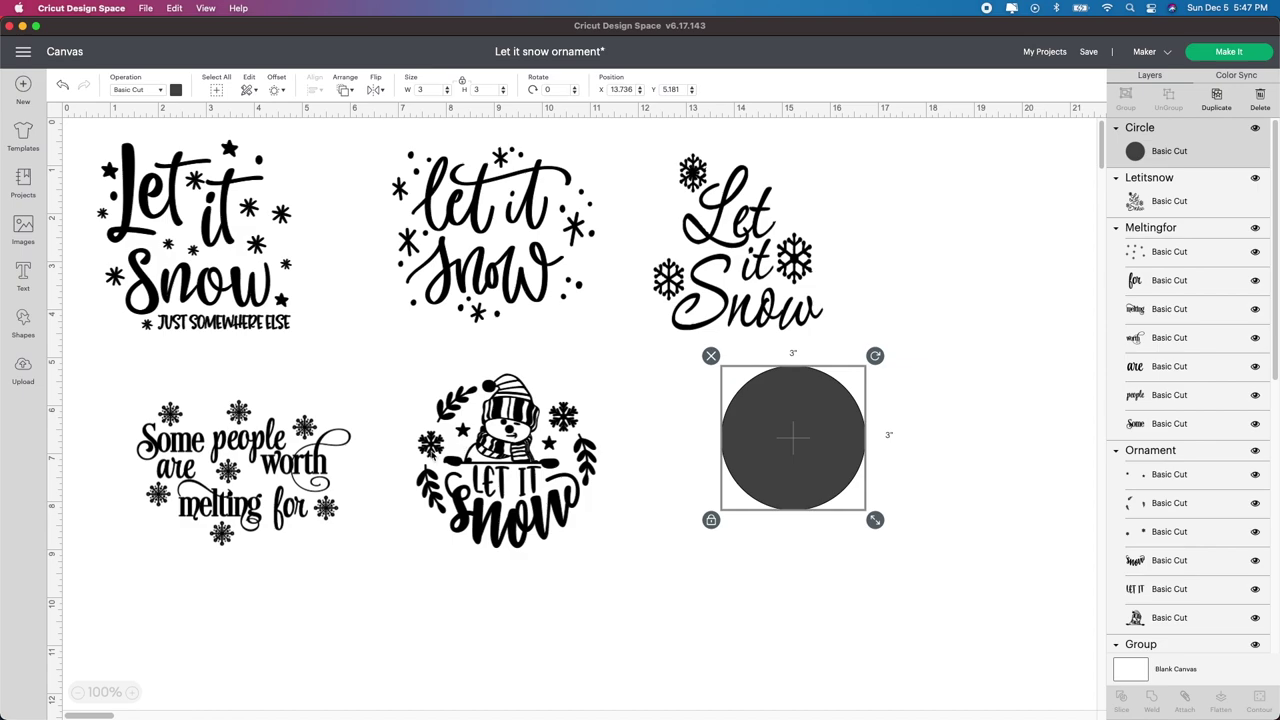
click(448, 448)
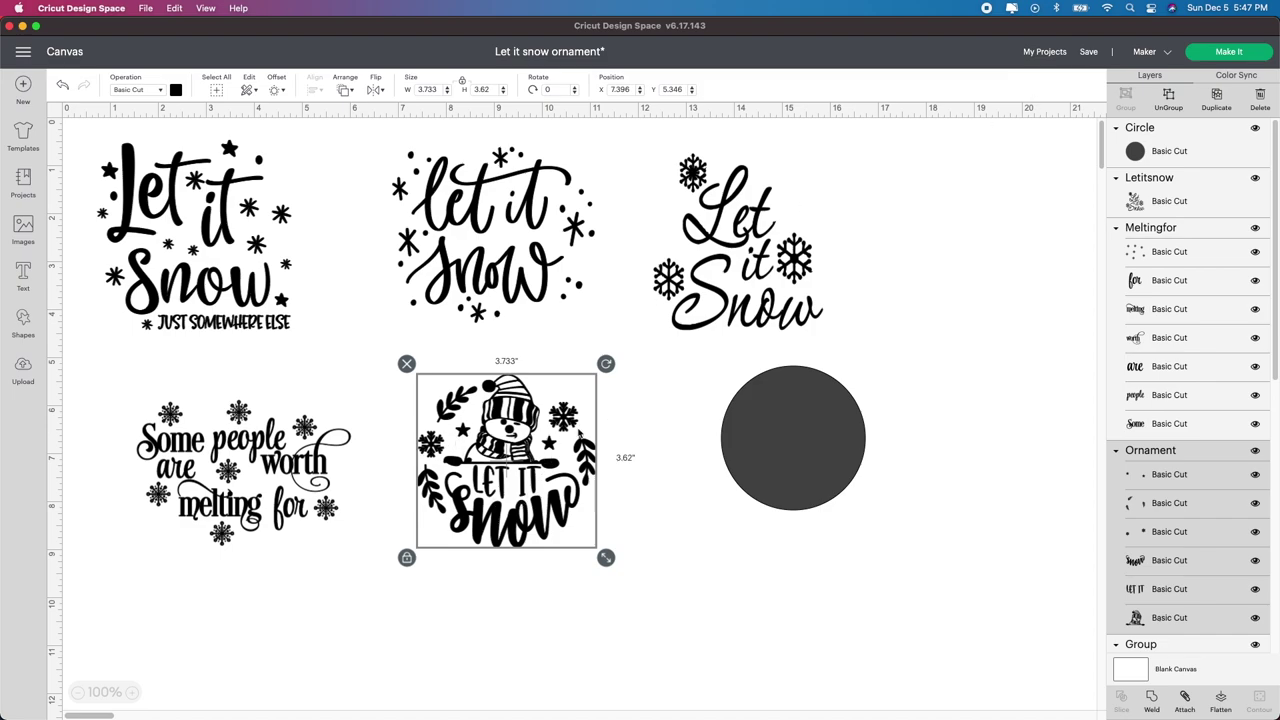
Ungroup the snowman design and delete its snowflakes piece.
click(1168, 106)
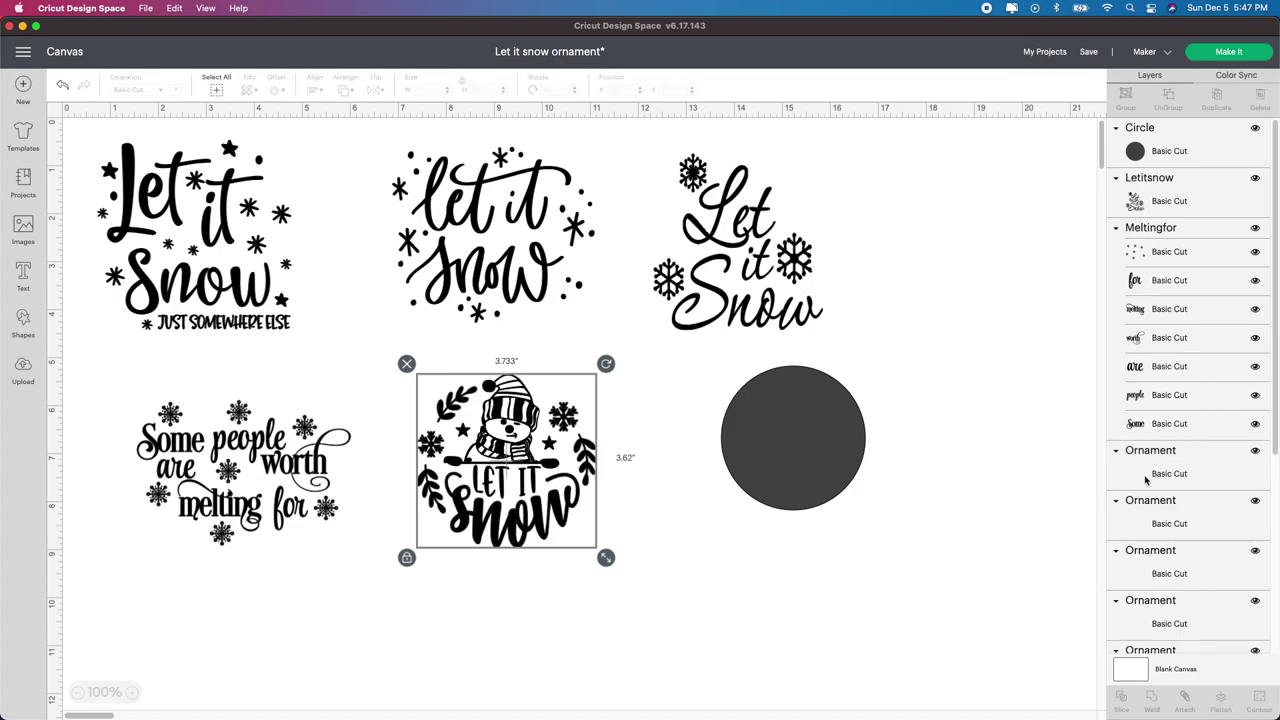
click(1162, 257)
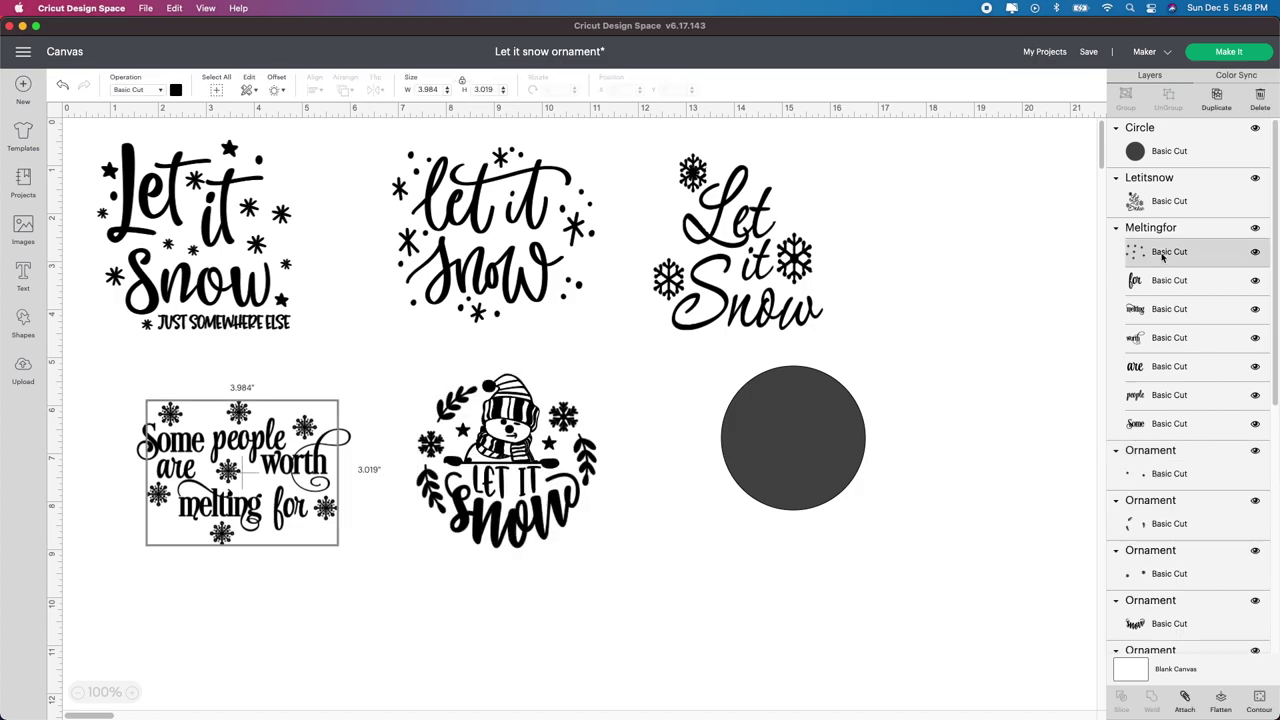
click(470, 540)
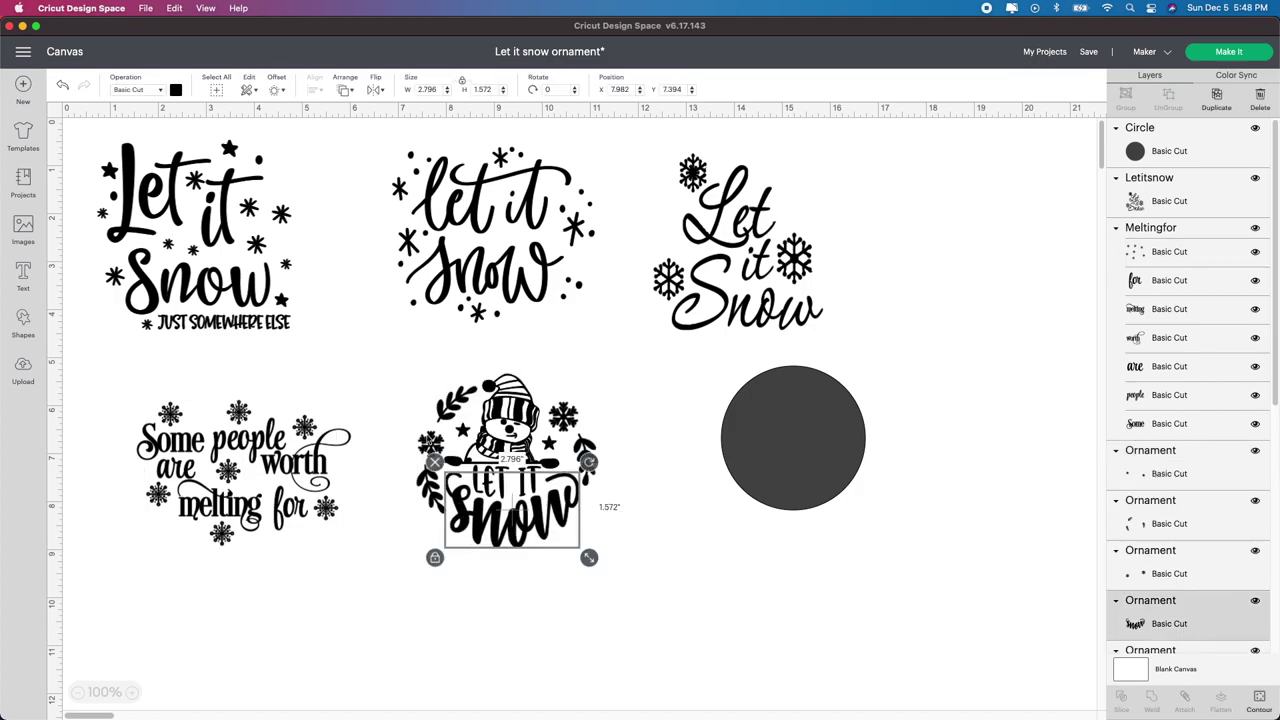
click(430, 440)
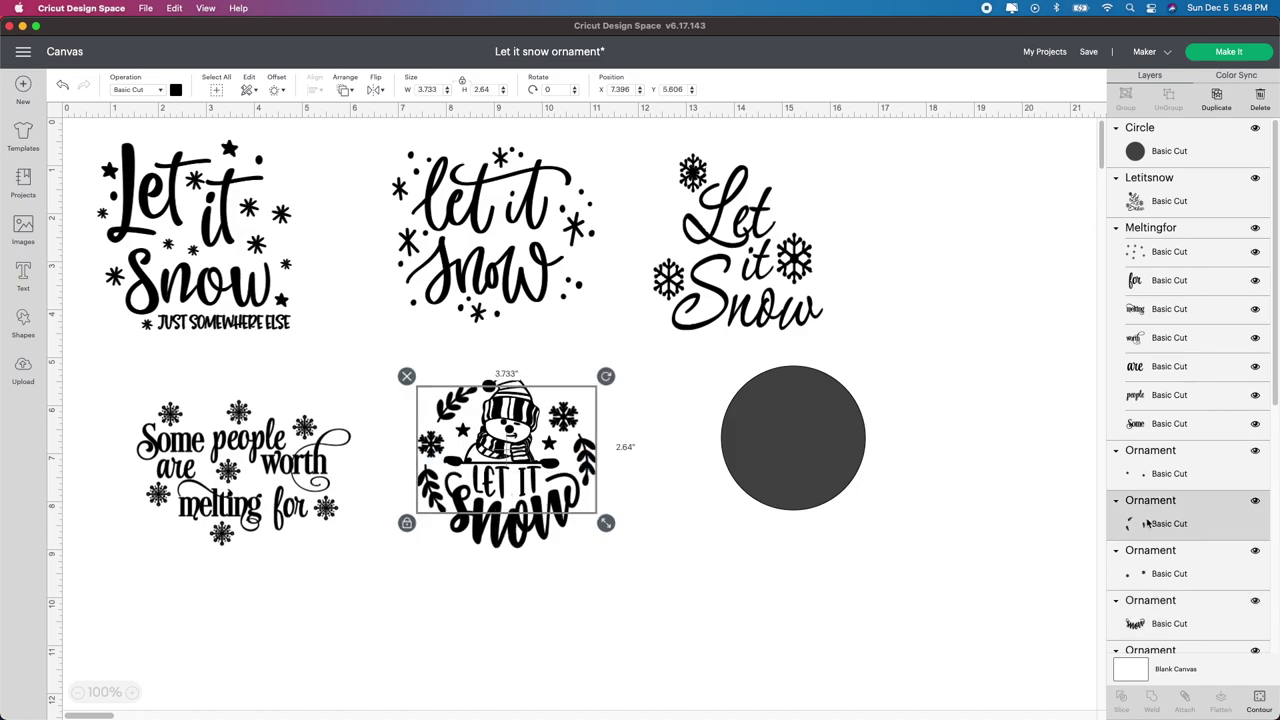
click(1160, 580)
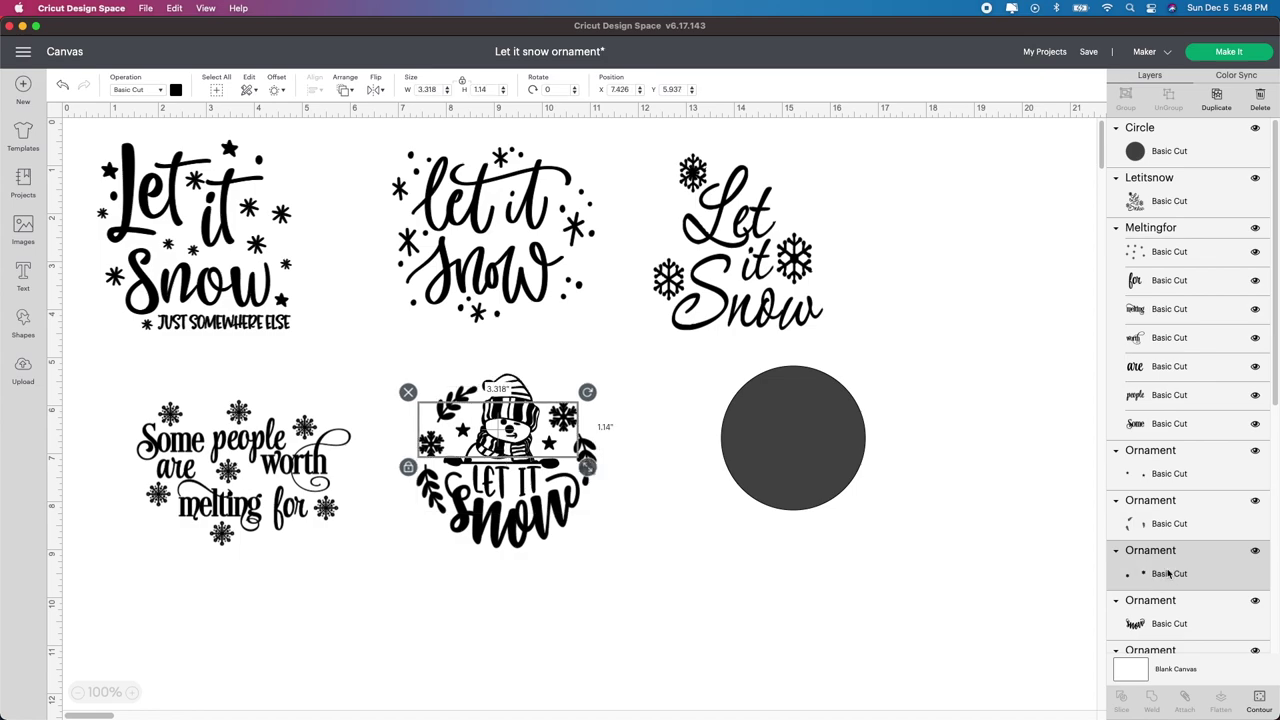
click(1254, 553)
click(1254, 553)
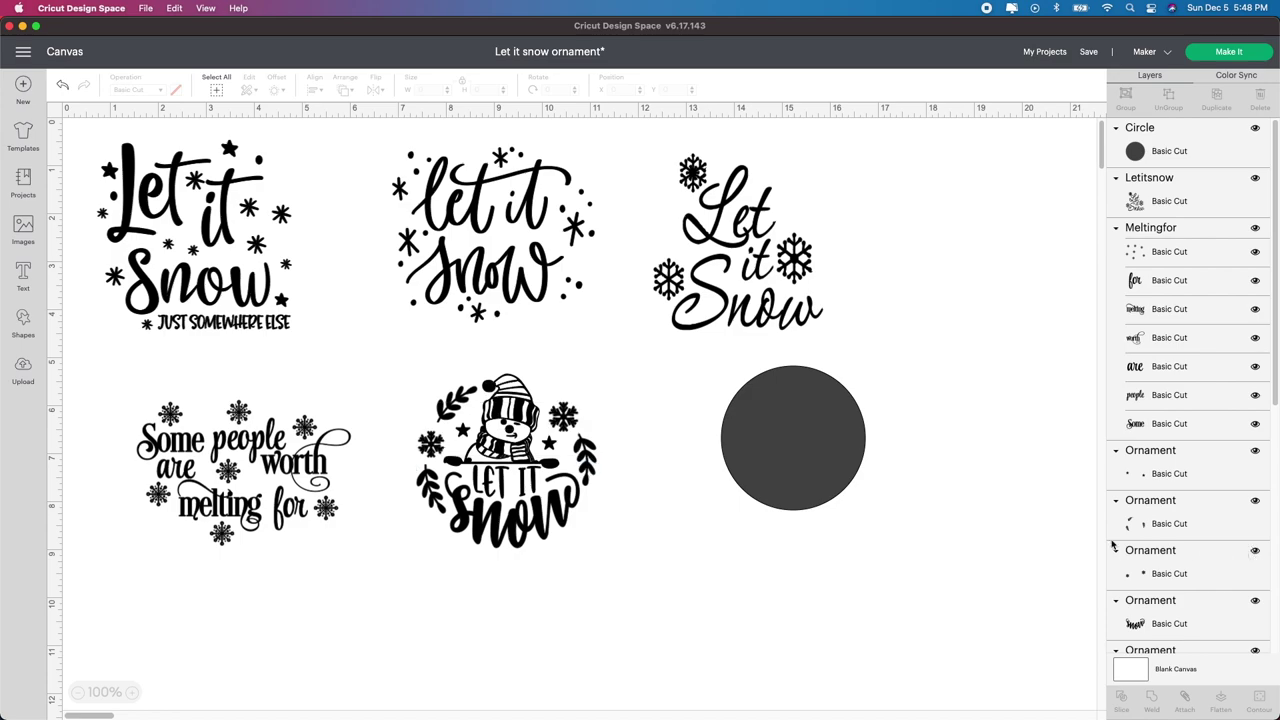
click(567, 410)
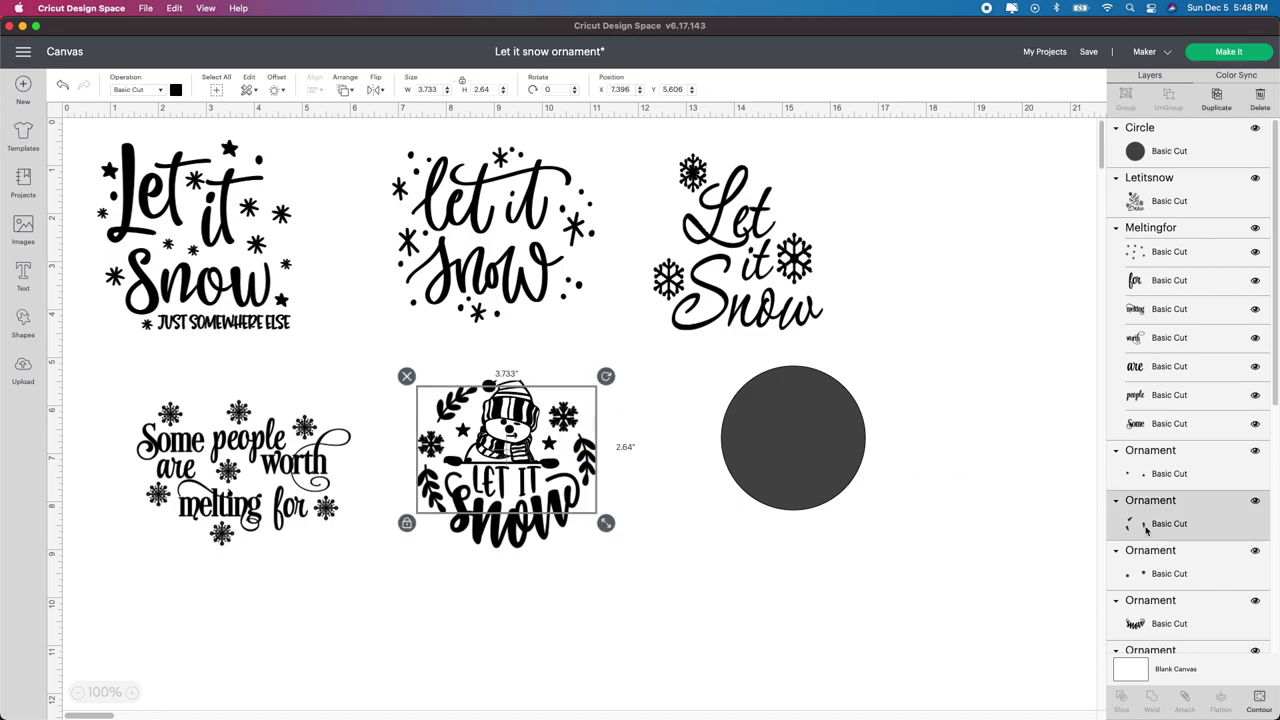
click(1195, 568)
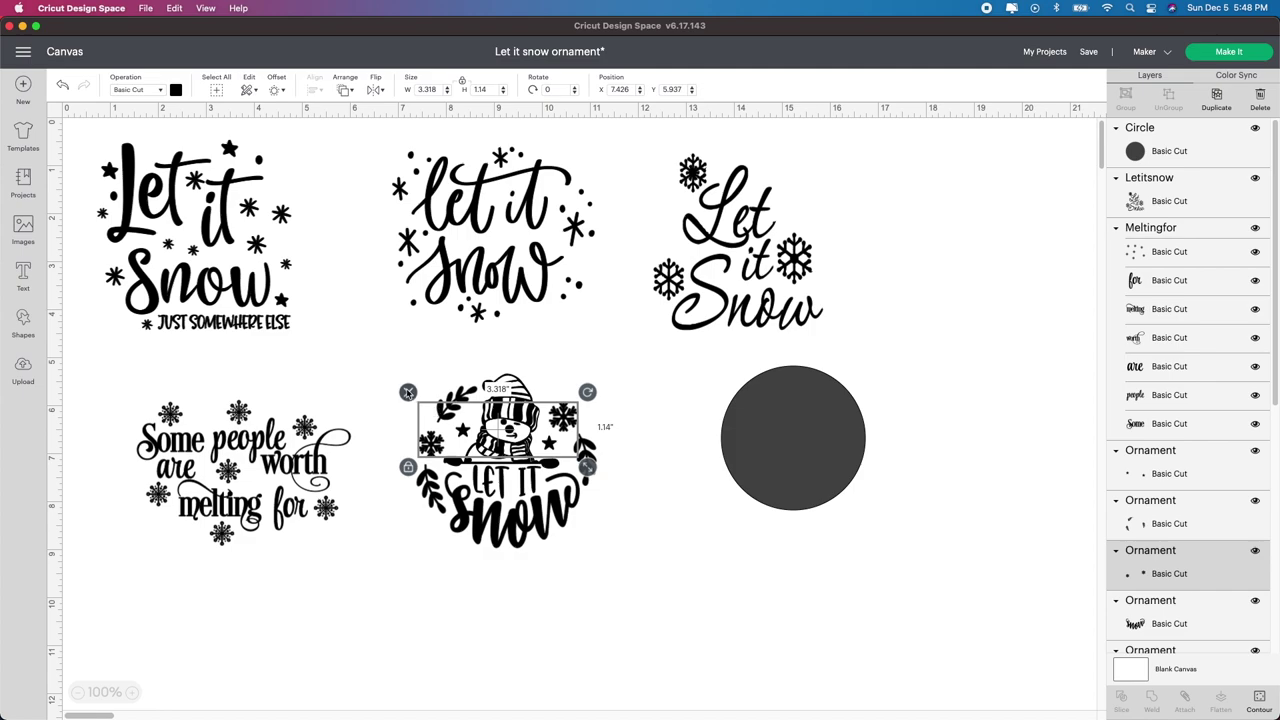
click(408, 392)
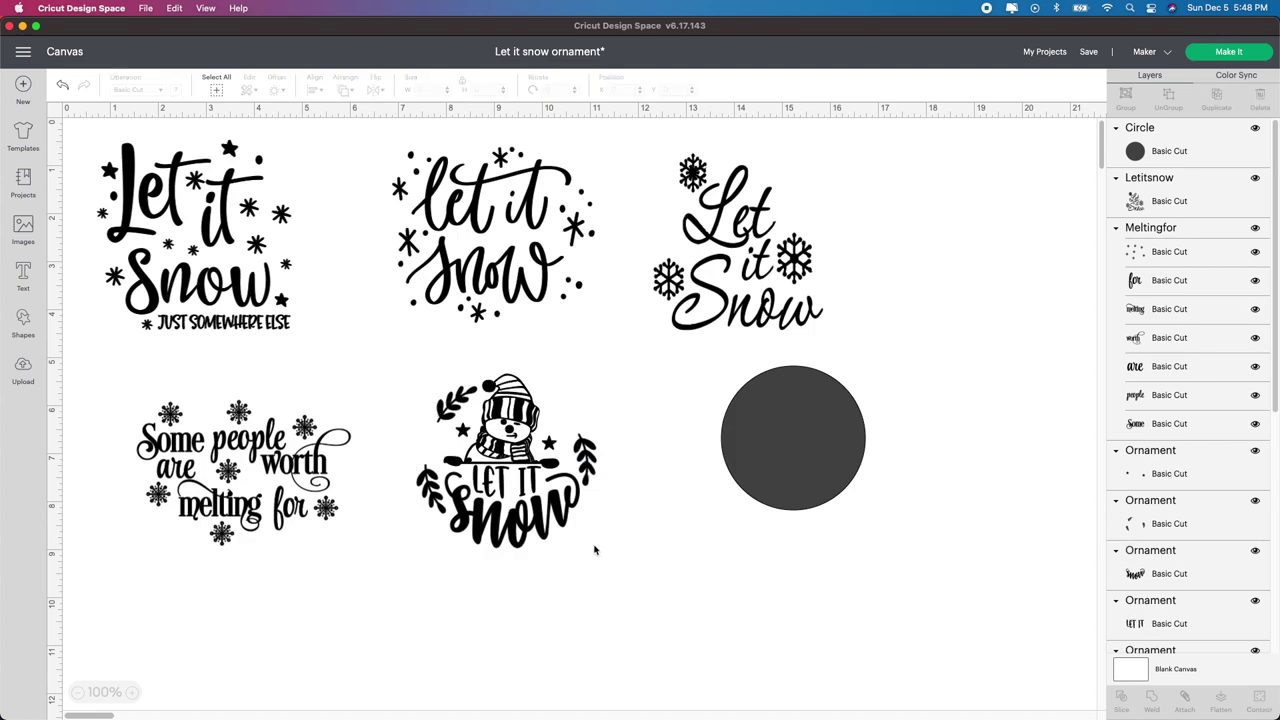
Delete the leafy branches piece from the snowman design.
click(582, 470)
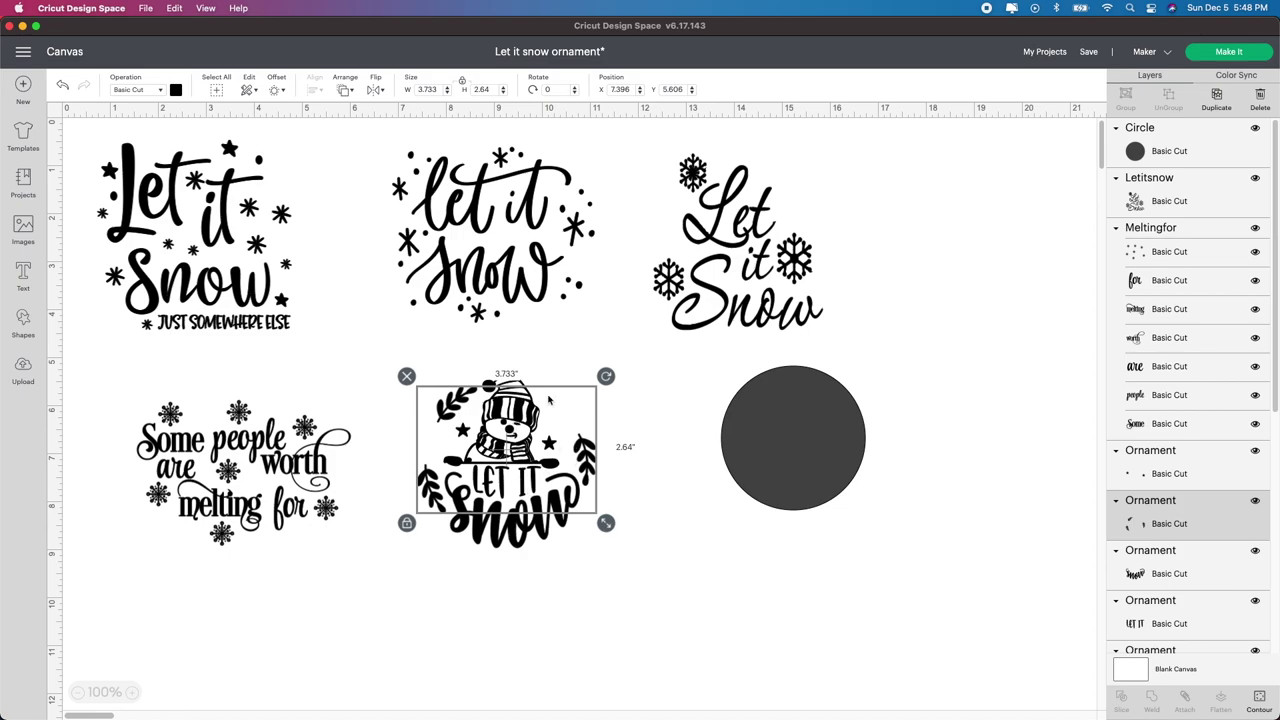
click(612, 650)
click(505, 503)
drag(505, 503, 502, 497)
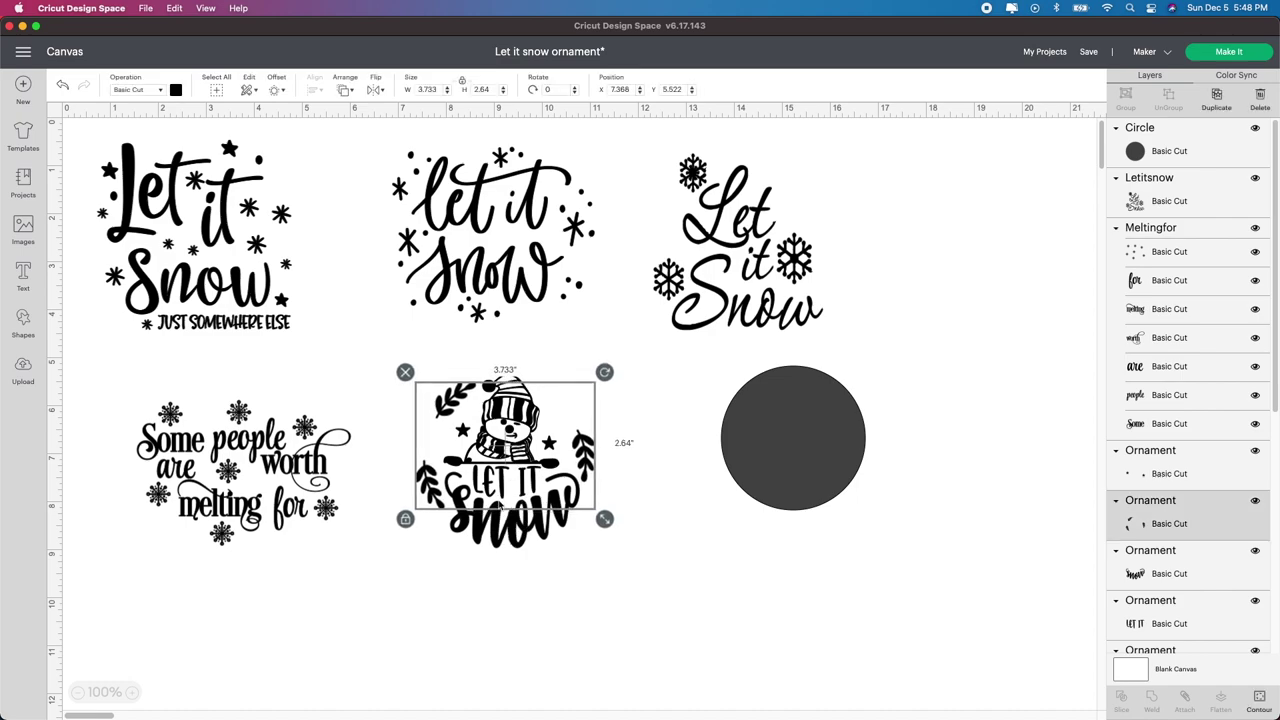
click(405, 374)
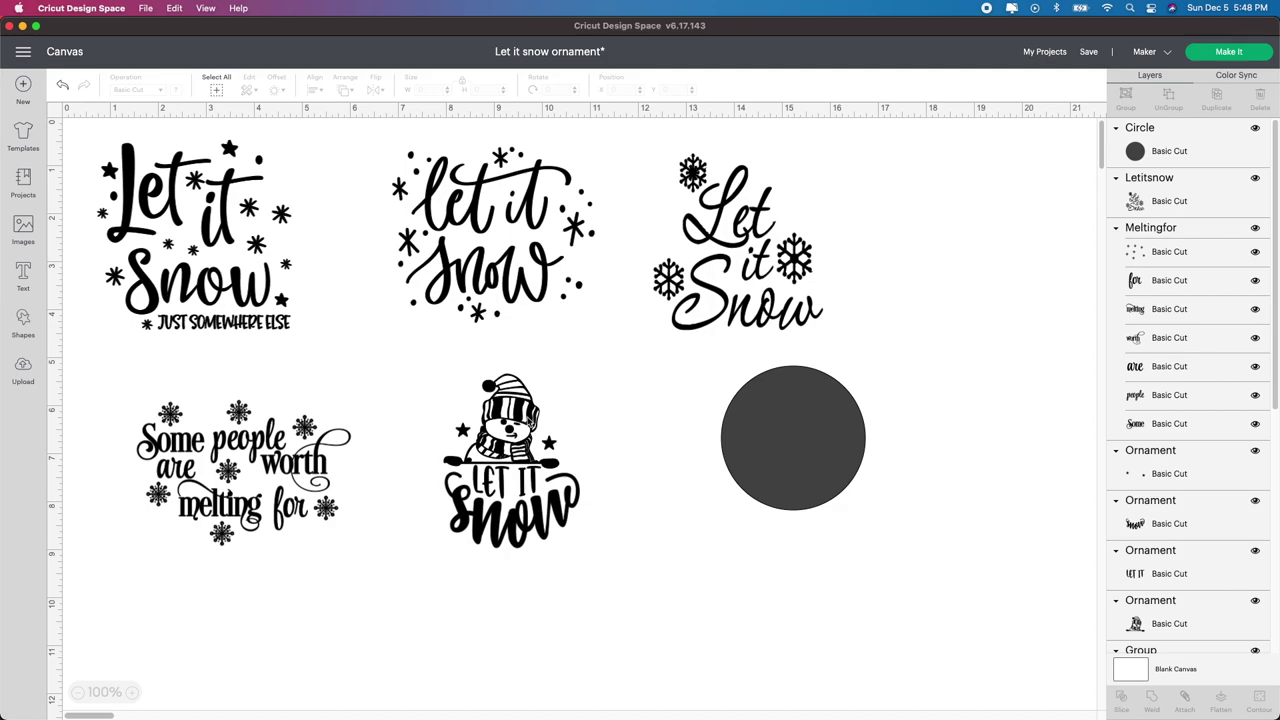
Attach the snowman and lettering pieces together and enlarge the design over the circle.
drag(557, 587, 472, 408)
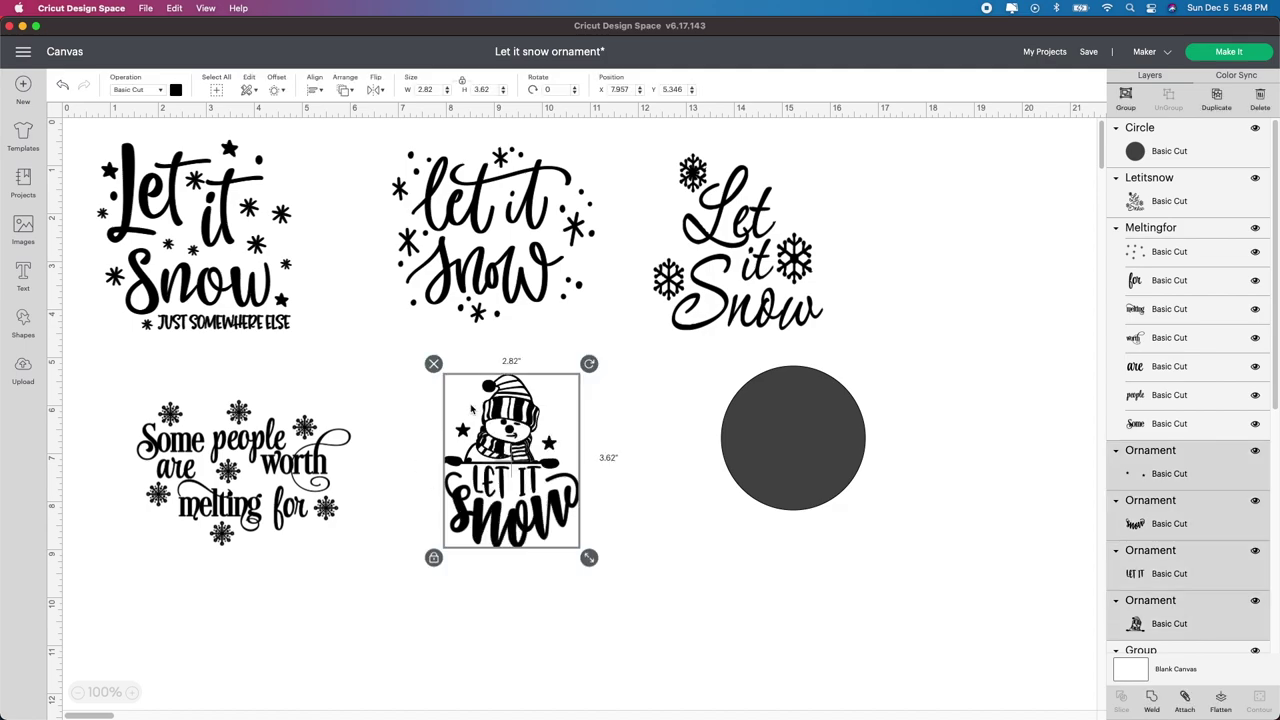
click(1185, 700)
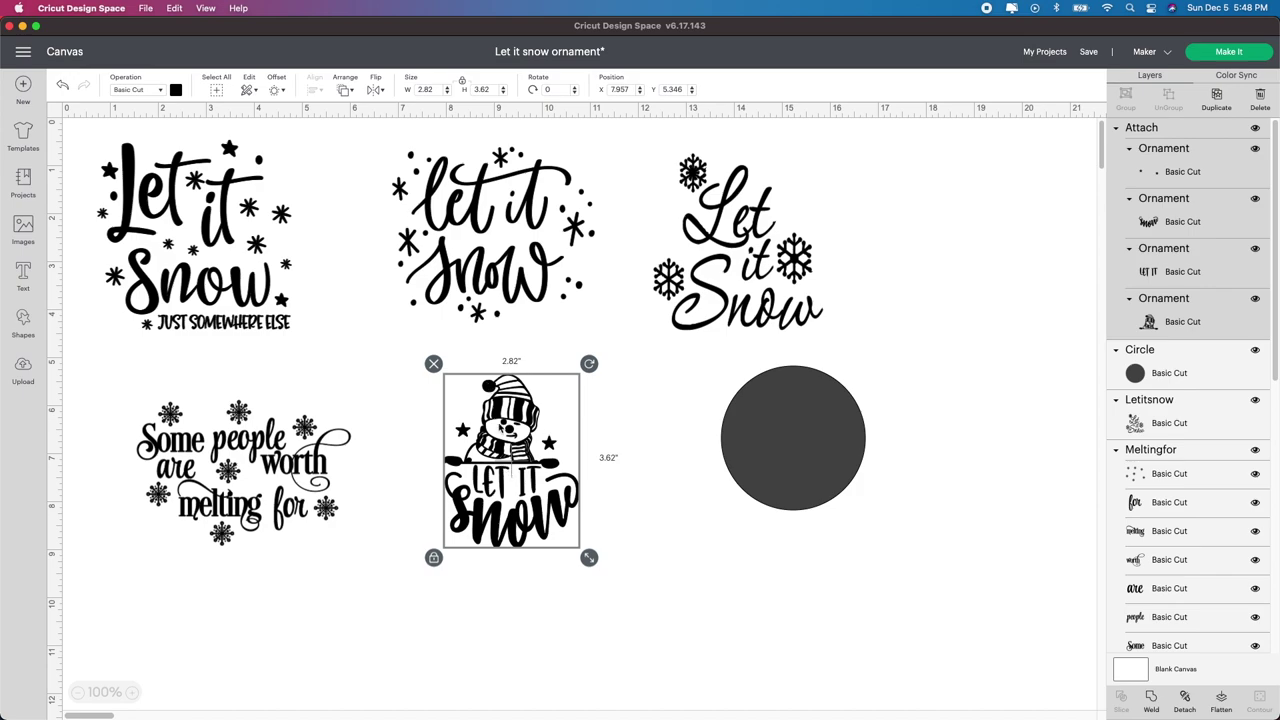
drag(502, 433, 787, 427)
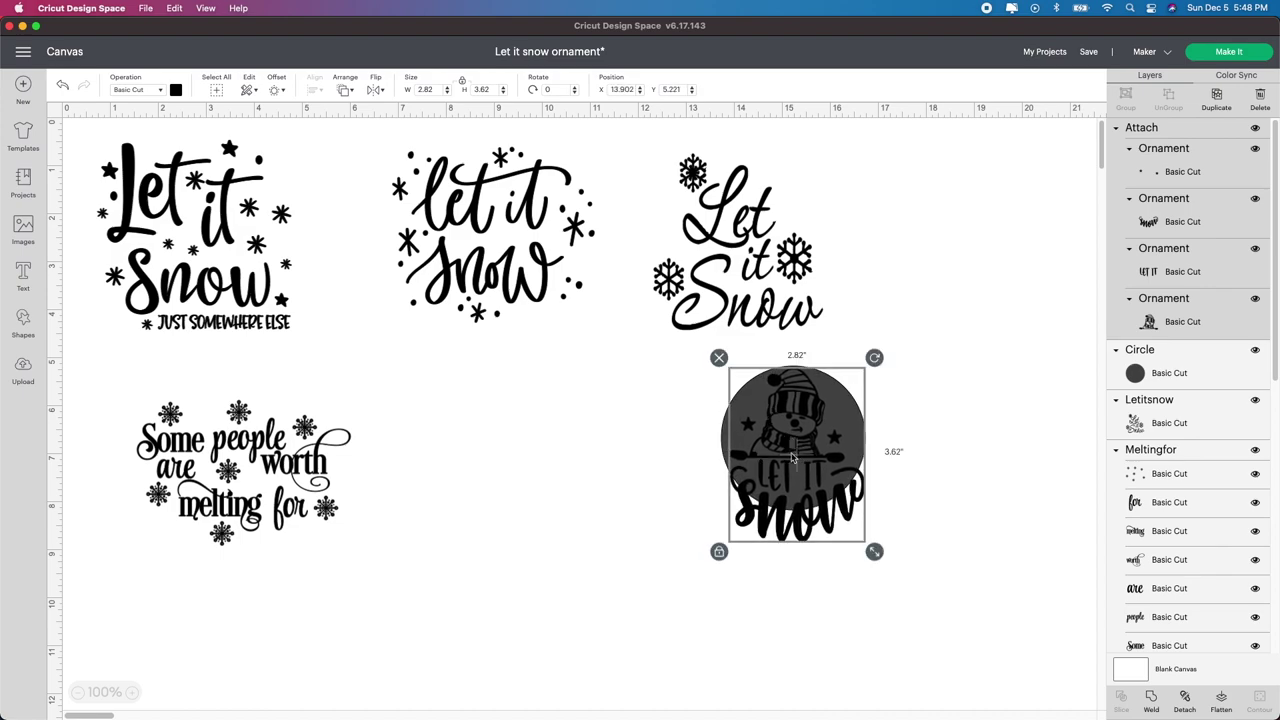
drag(874, 551, 808, 471)
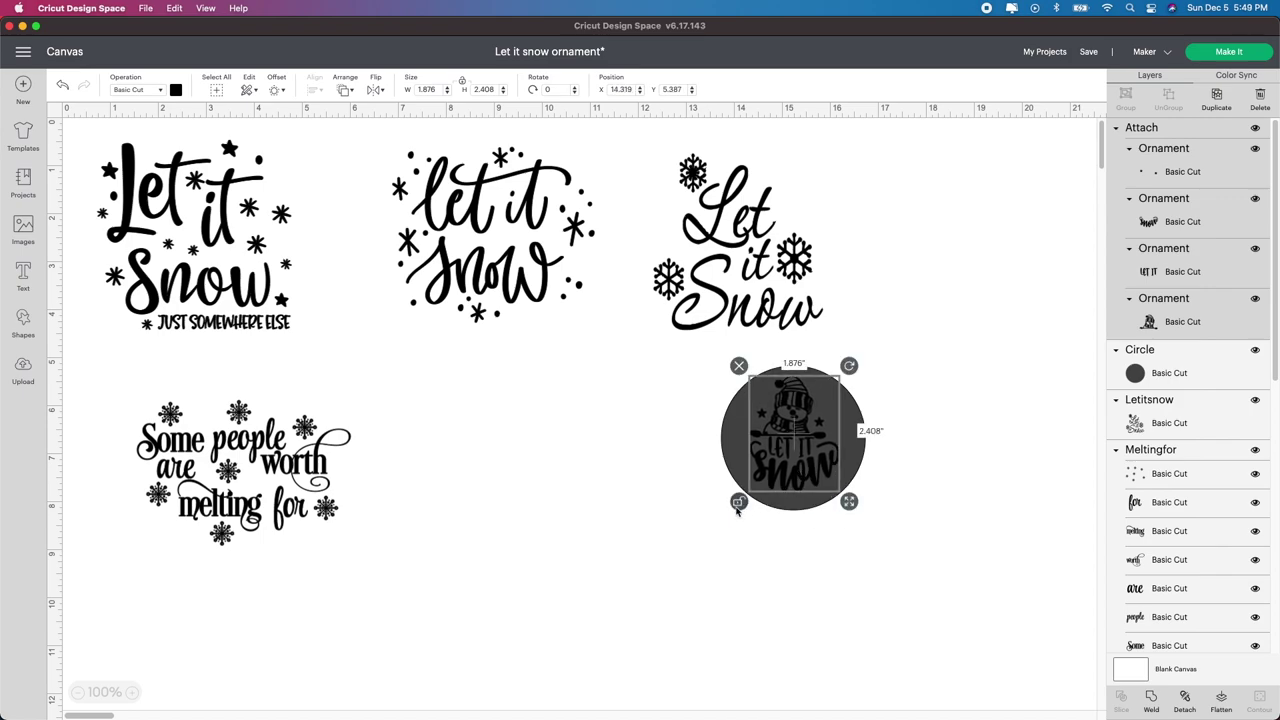
drag(849, 501, 818, 479)
Confirm the circle is 3 by 3 inches and move the snowman design left off it.
click(895, 614)
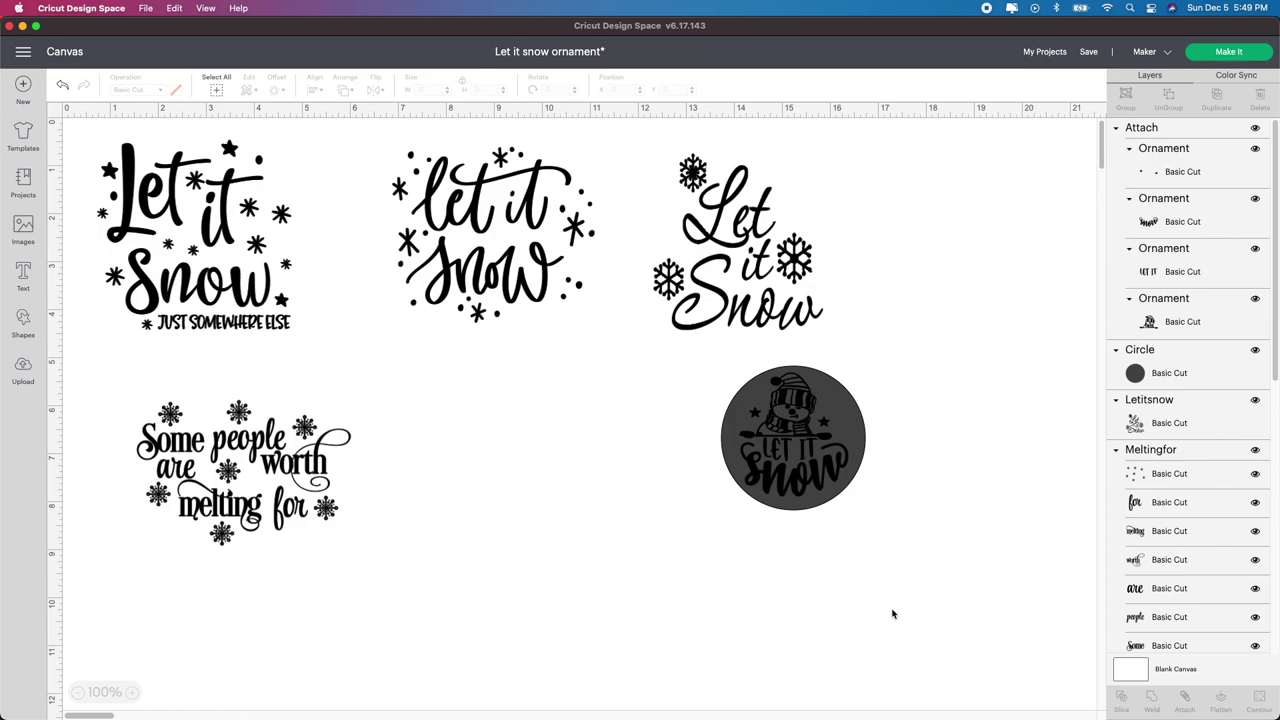
click(804, 458)
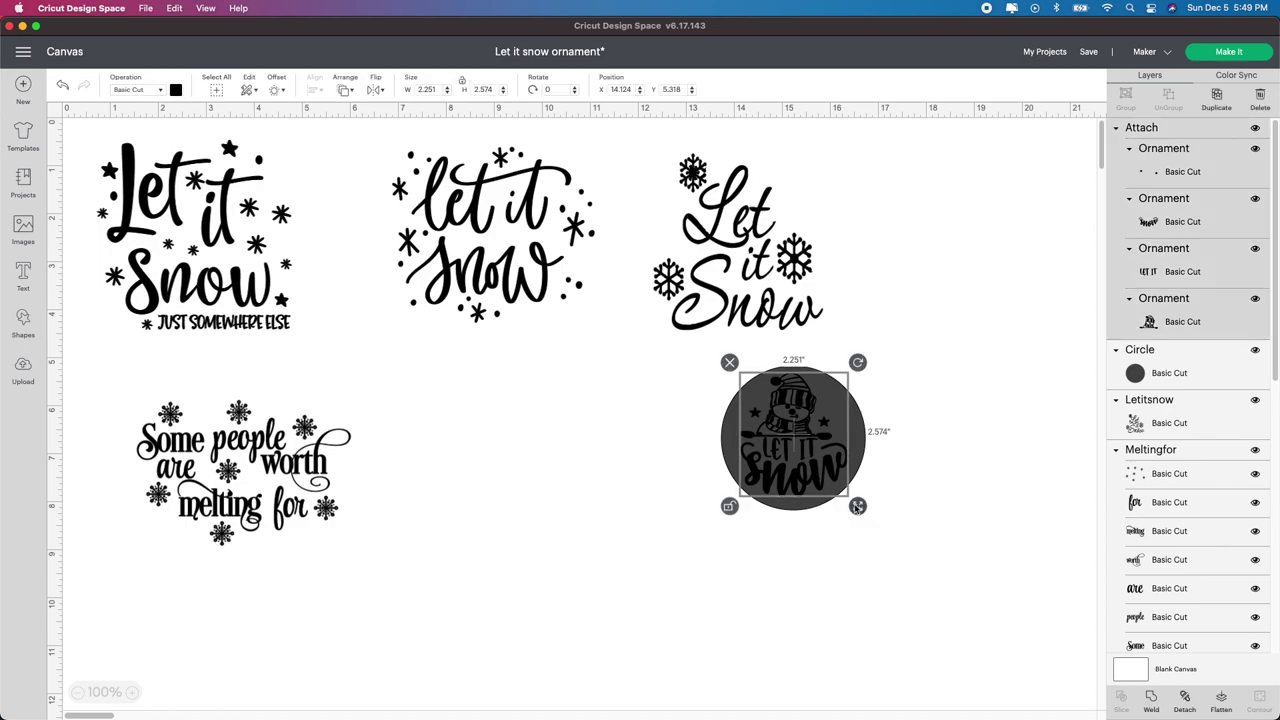
mouse_move(857, 506)
mouse_down()
mouse_move(845, 495)
mouse_move(858, 506)
mouse_up()
click(797, 620)
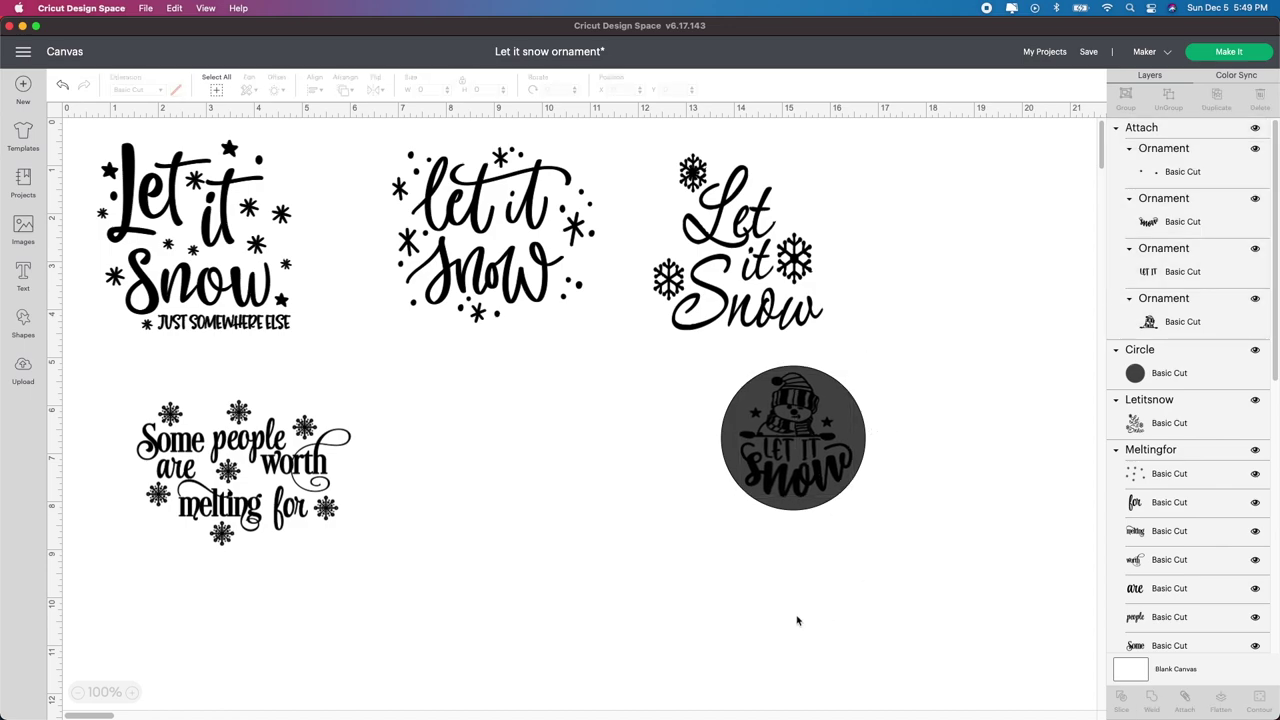
click(794, 469)
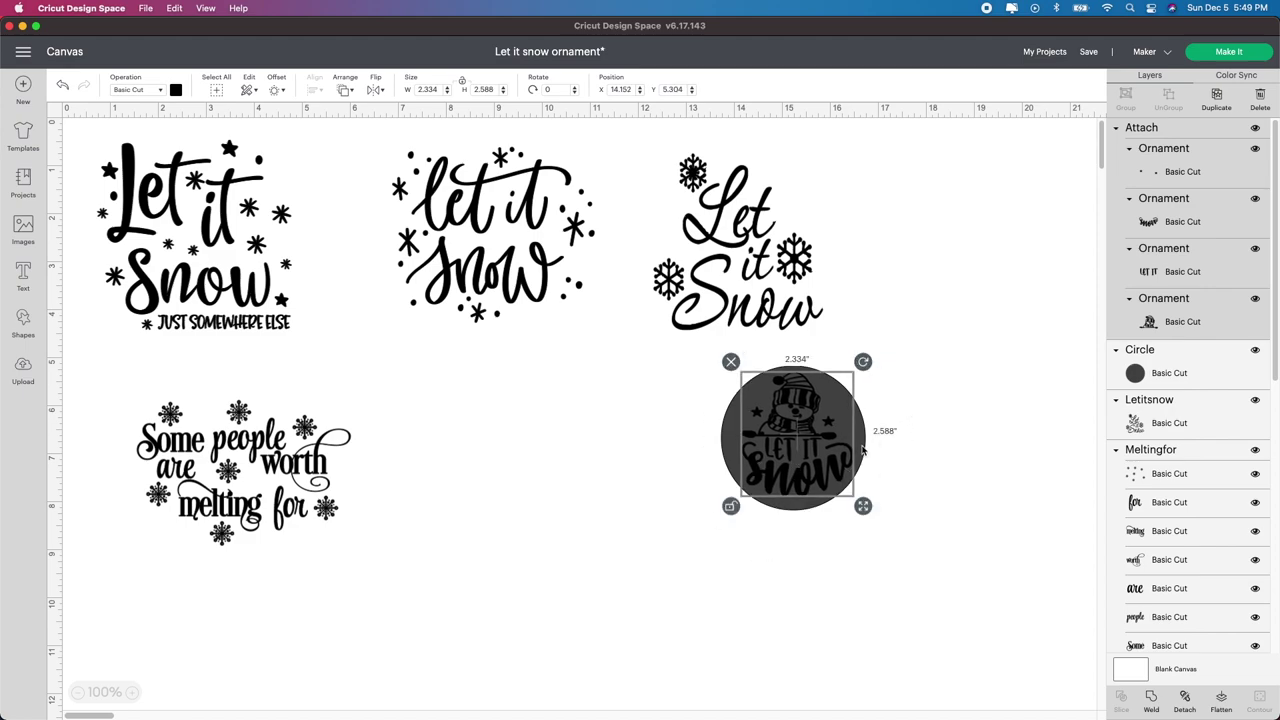
click(727, 458)
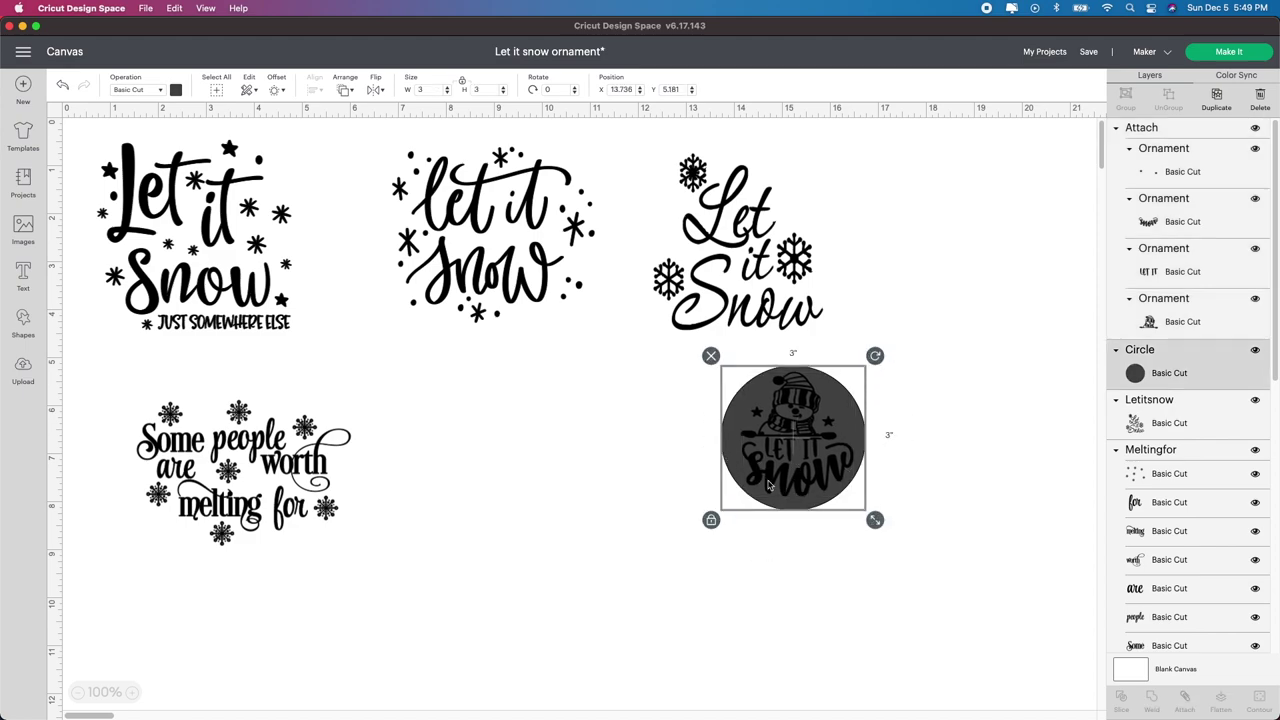
drag(768, 485, 504, 497)
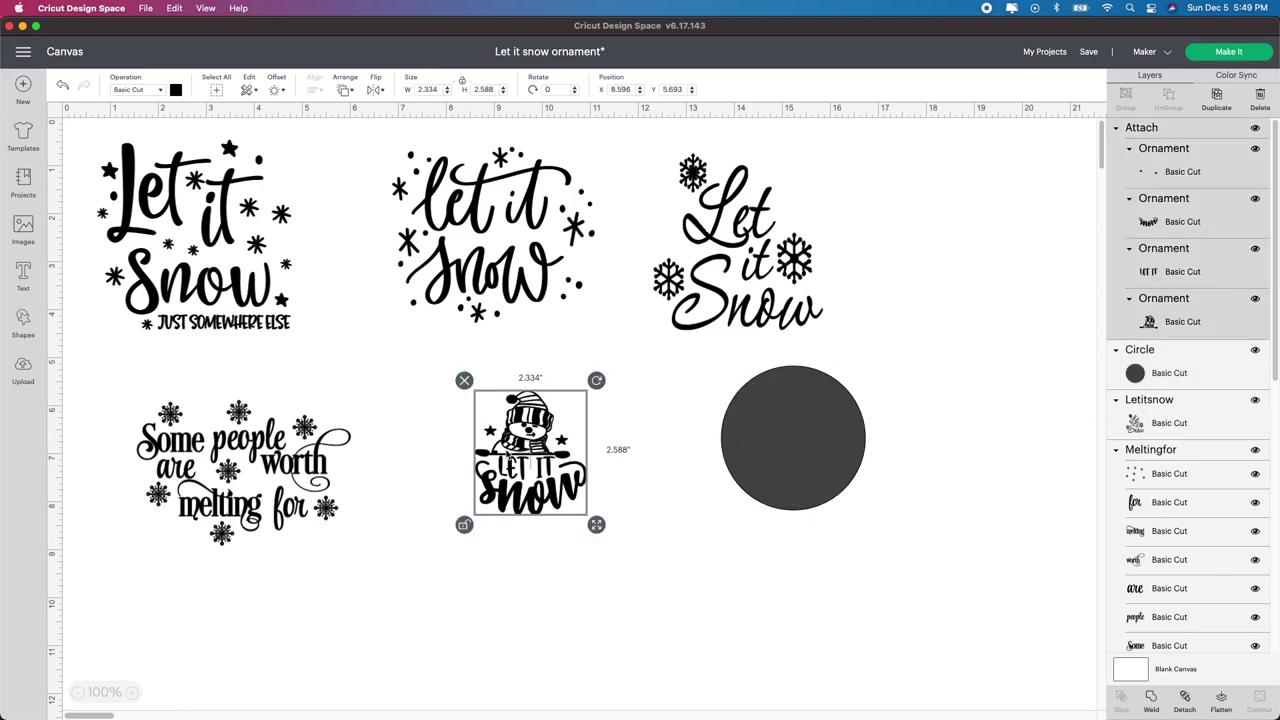
Move the melting-for design below the circle, ungroup it, delete its snowflakes, and nudge 'worth' closer.
click(201, 456)
drag(242, 417, 757, 533)
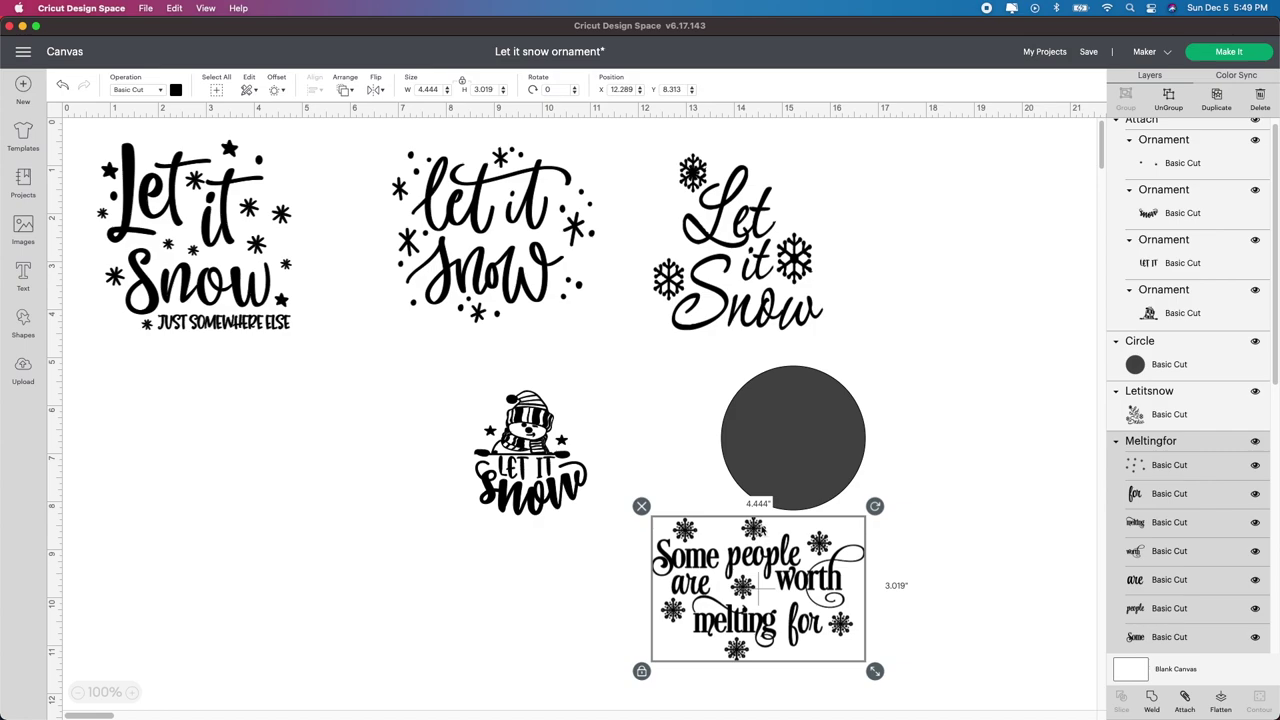
click(1168, 97)
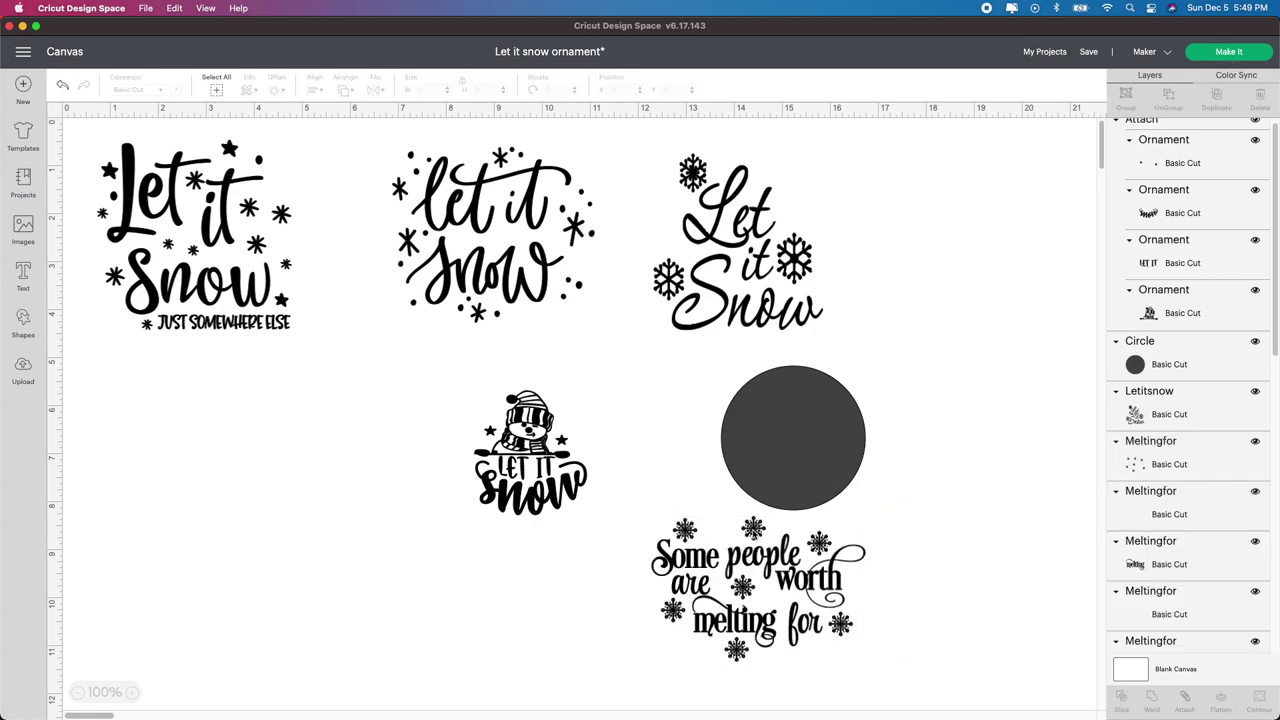
click(753, 530)
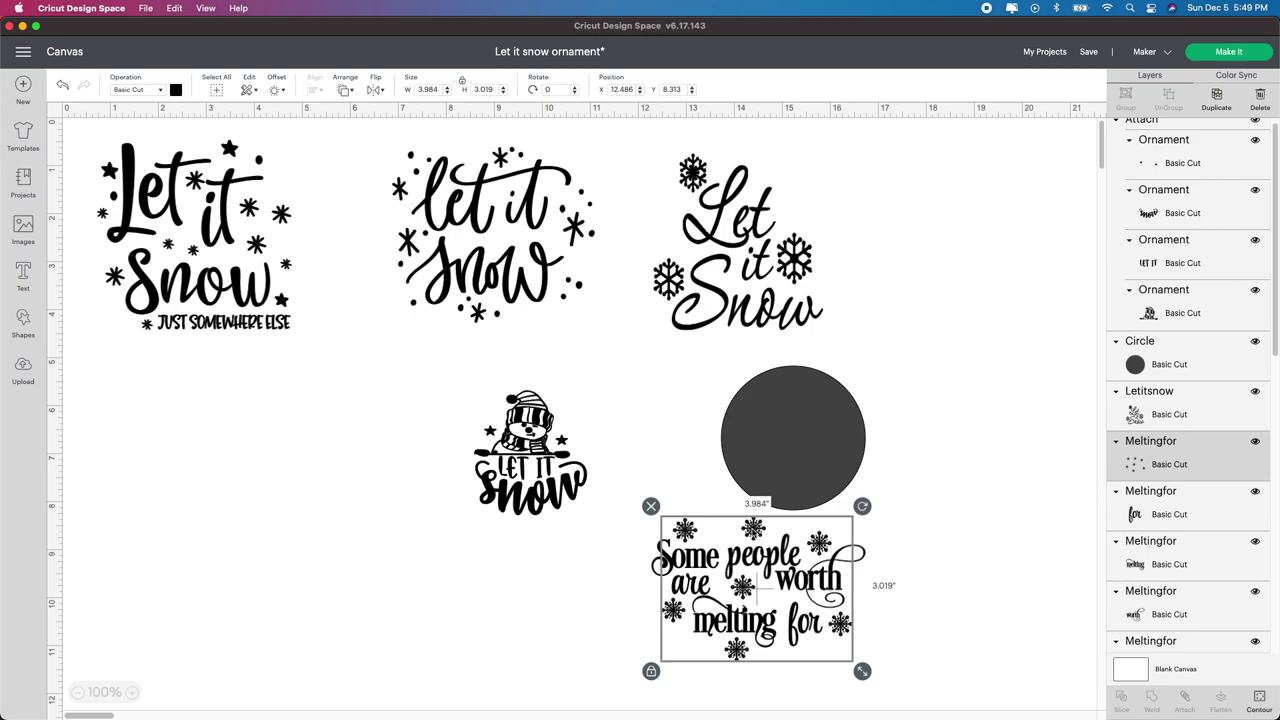
click(651, 507)
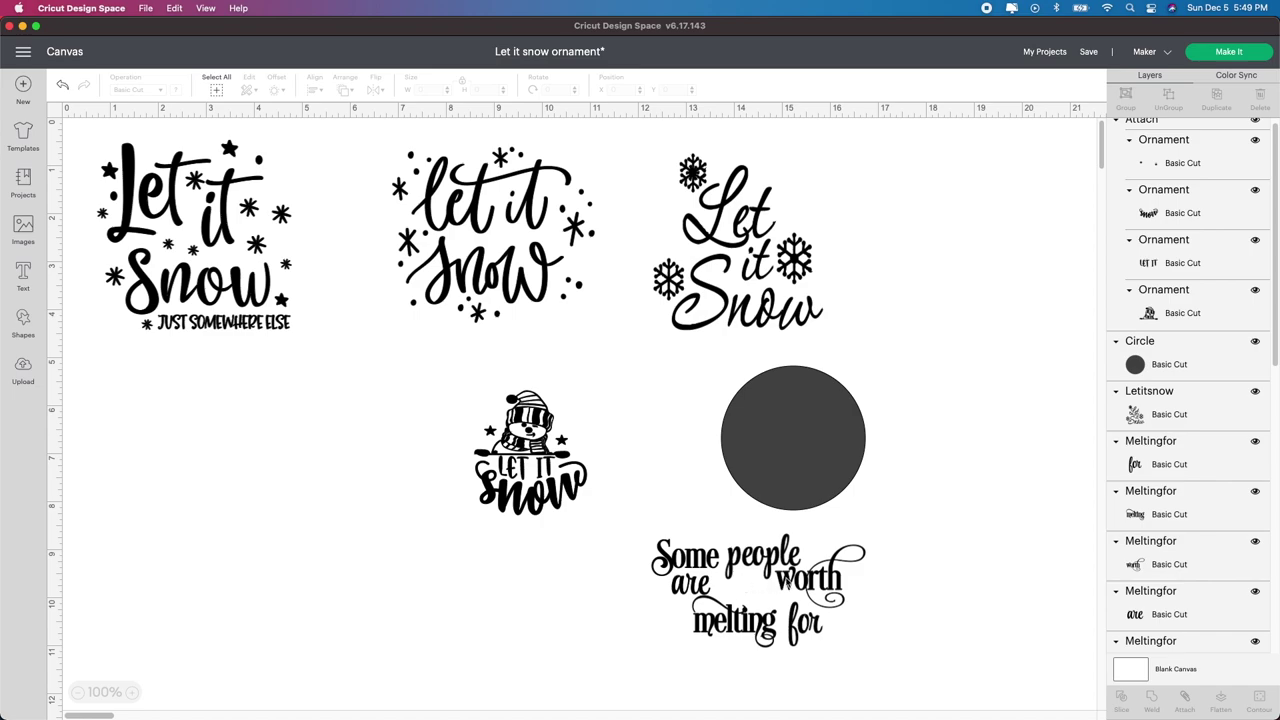
click(780, 586)
mouse_move(791, 594)
mouse_down()
mouse_move(750, 608)
mouse_move(771, 600)
mouse_up()
Insert a star, shrink it to about 0.43 inch, and place it between 'are' and 'worth'.
click(886, 634)
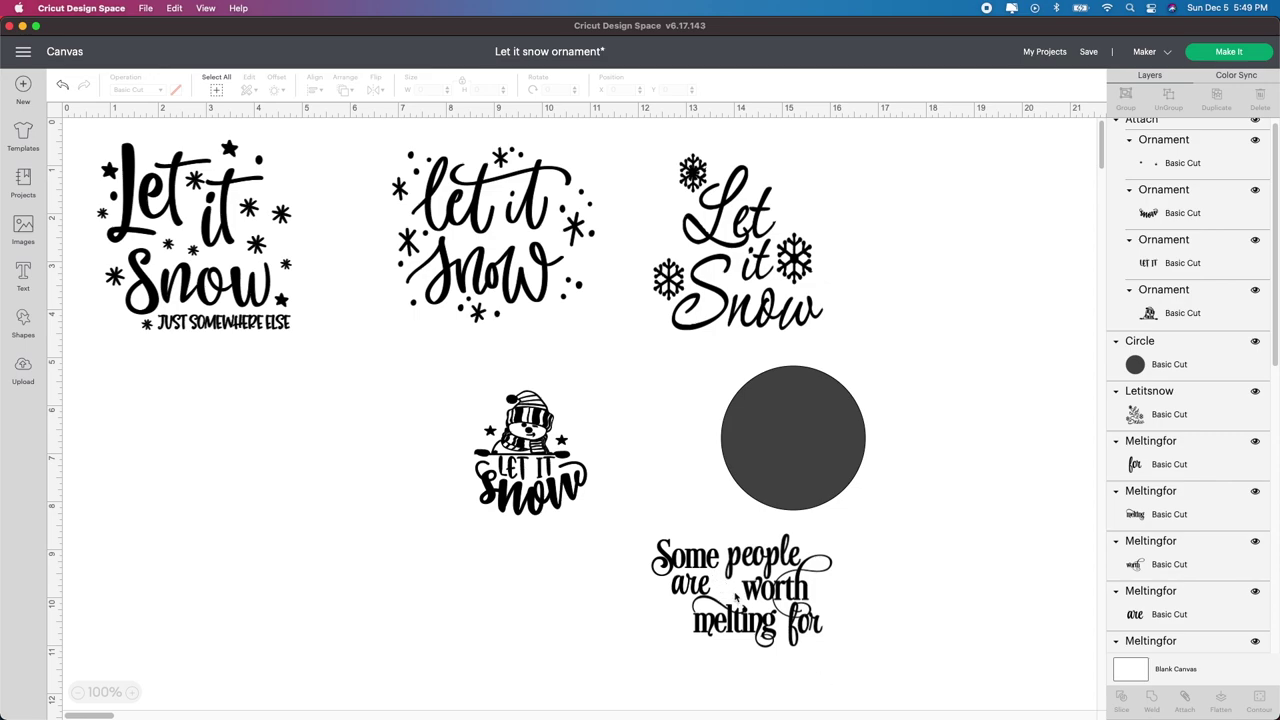
click(32, 328)
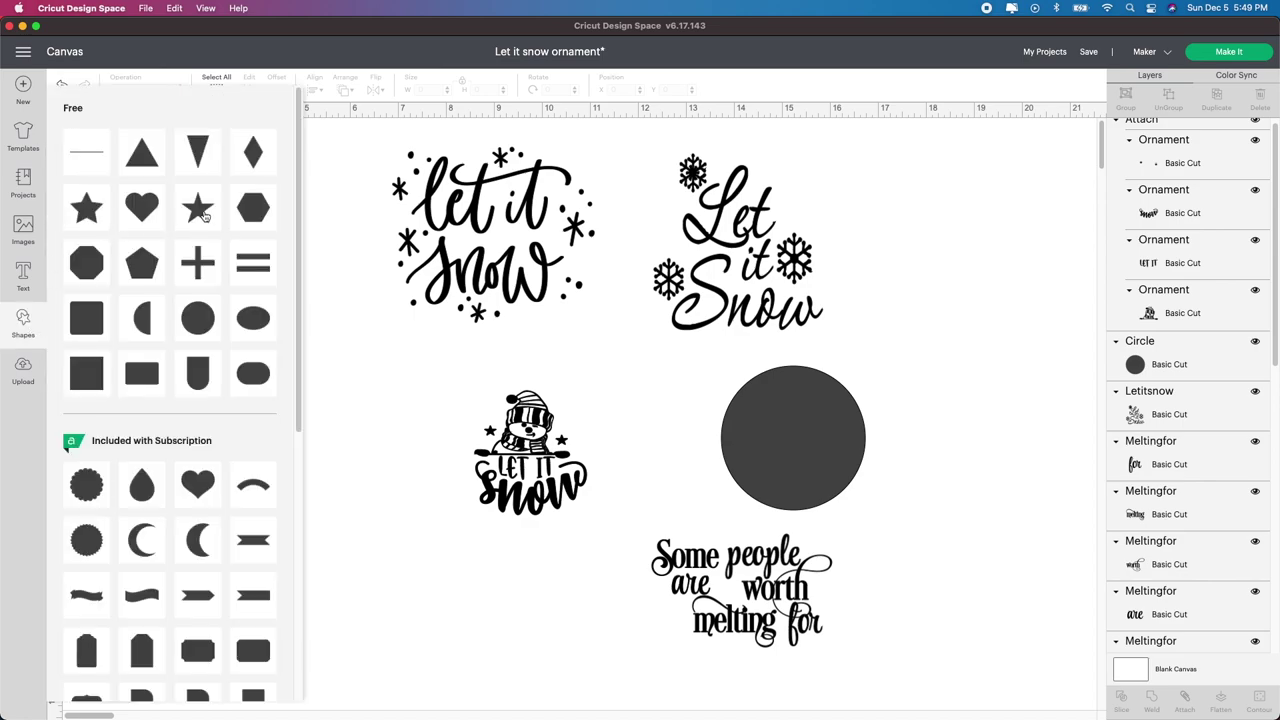
click(206, 206)
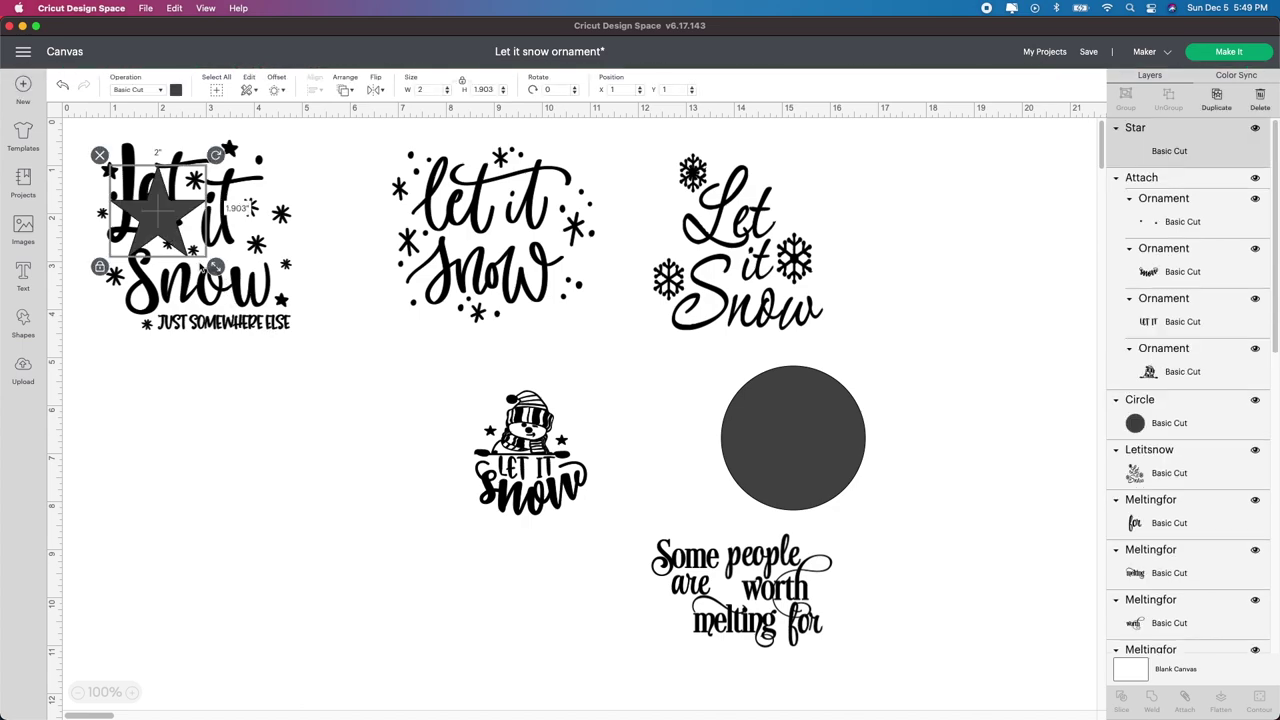
drag(170, 240, 726, 590)
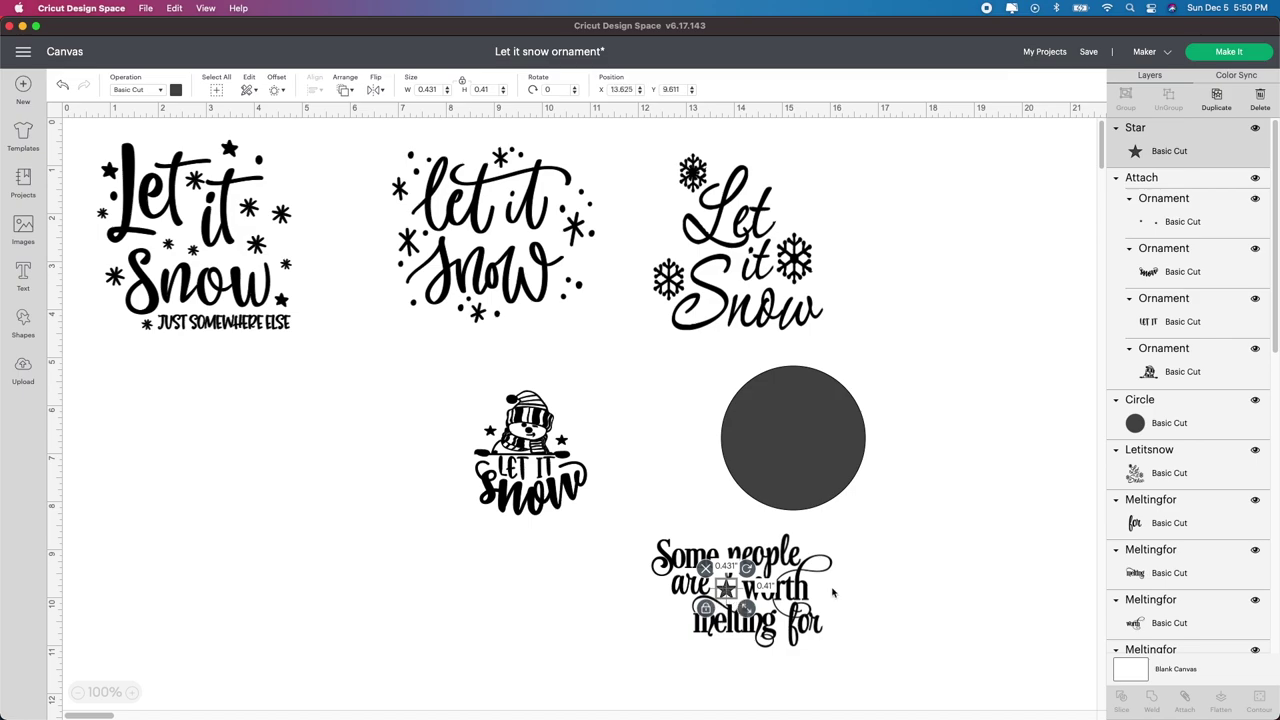
click(725, 592)
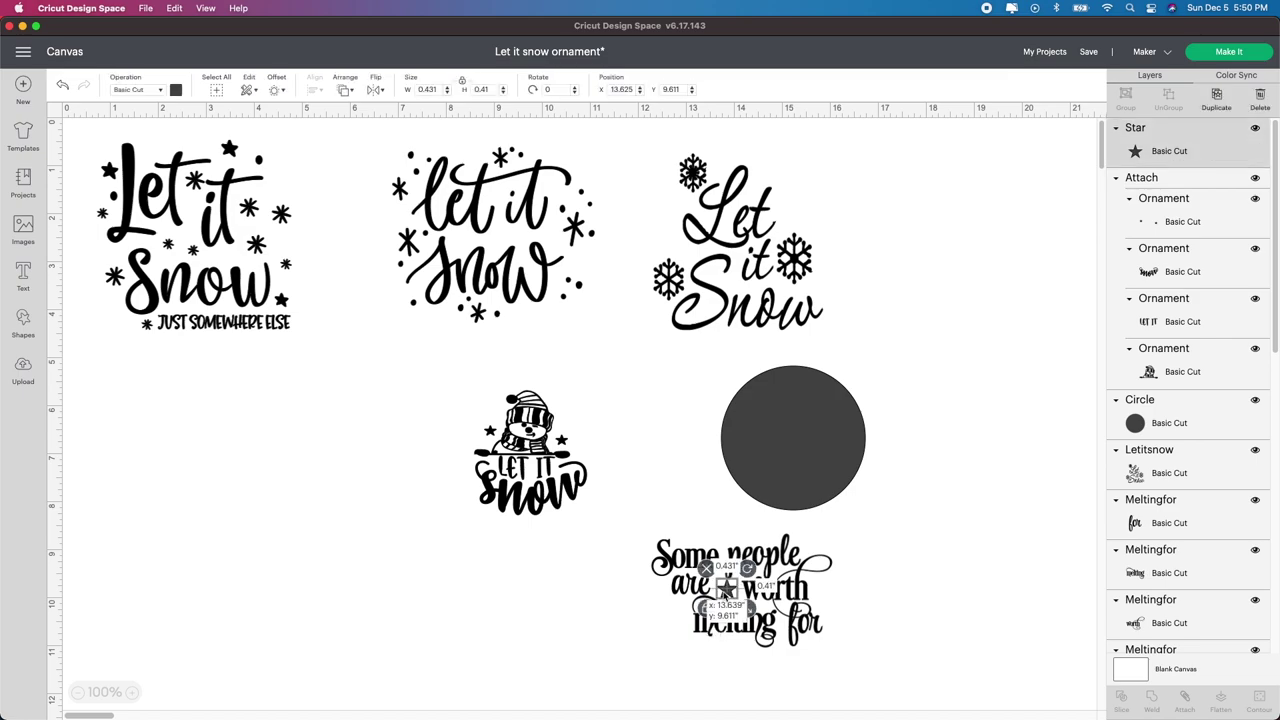
drag(726, 593, 729, 590)
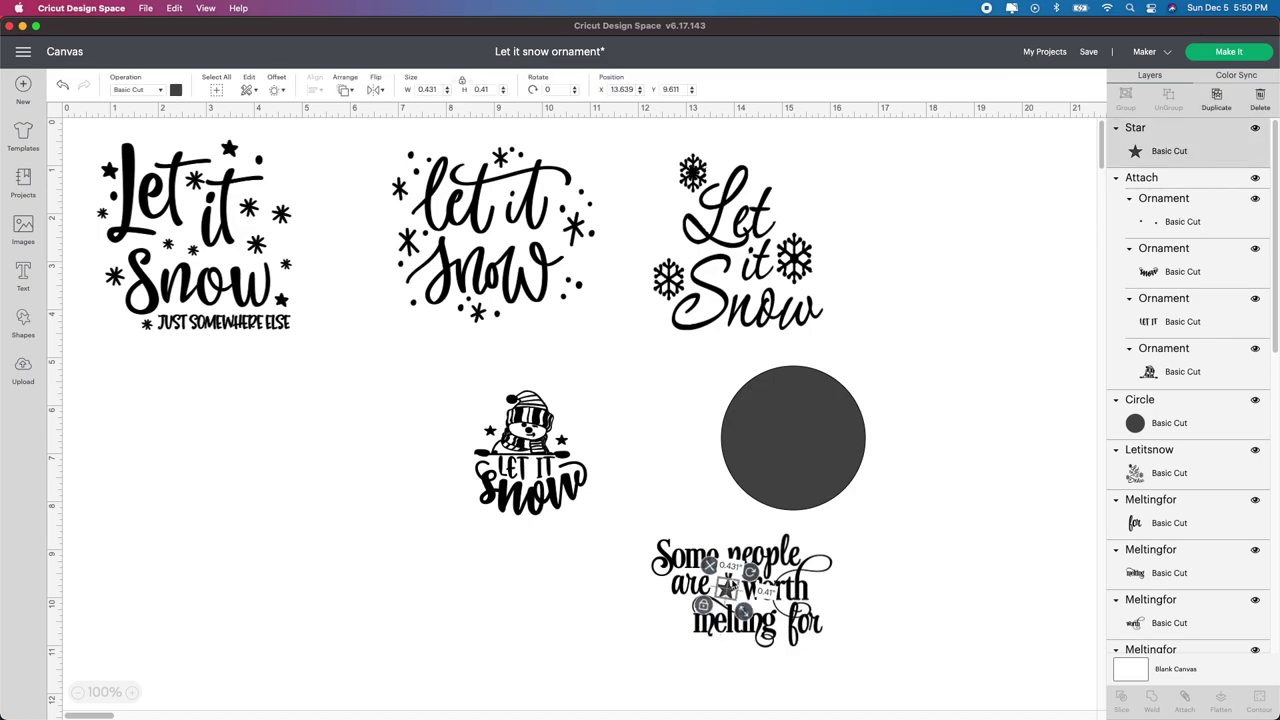
click(889, 591)
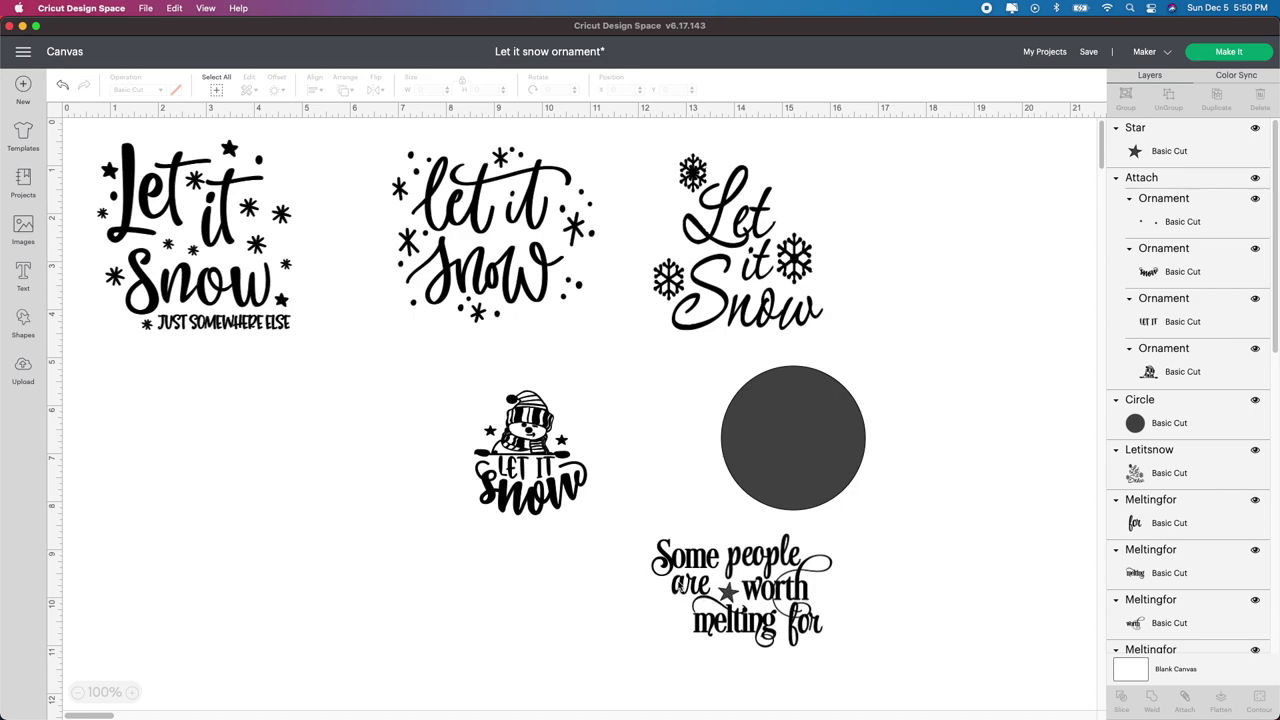
click(714, 561)
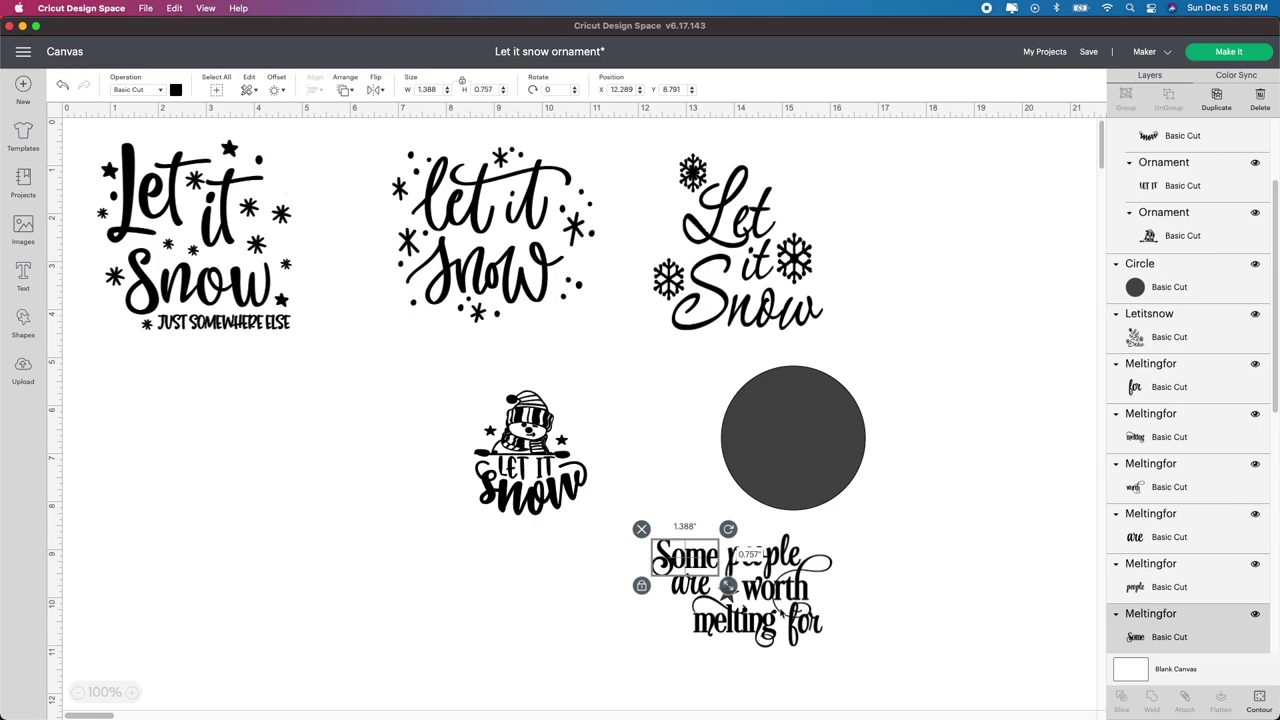
Attach and weld all melting-for words and the star into one 3.749 by 2.352 inch layer.
drag(853, 681, 616, 517)
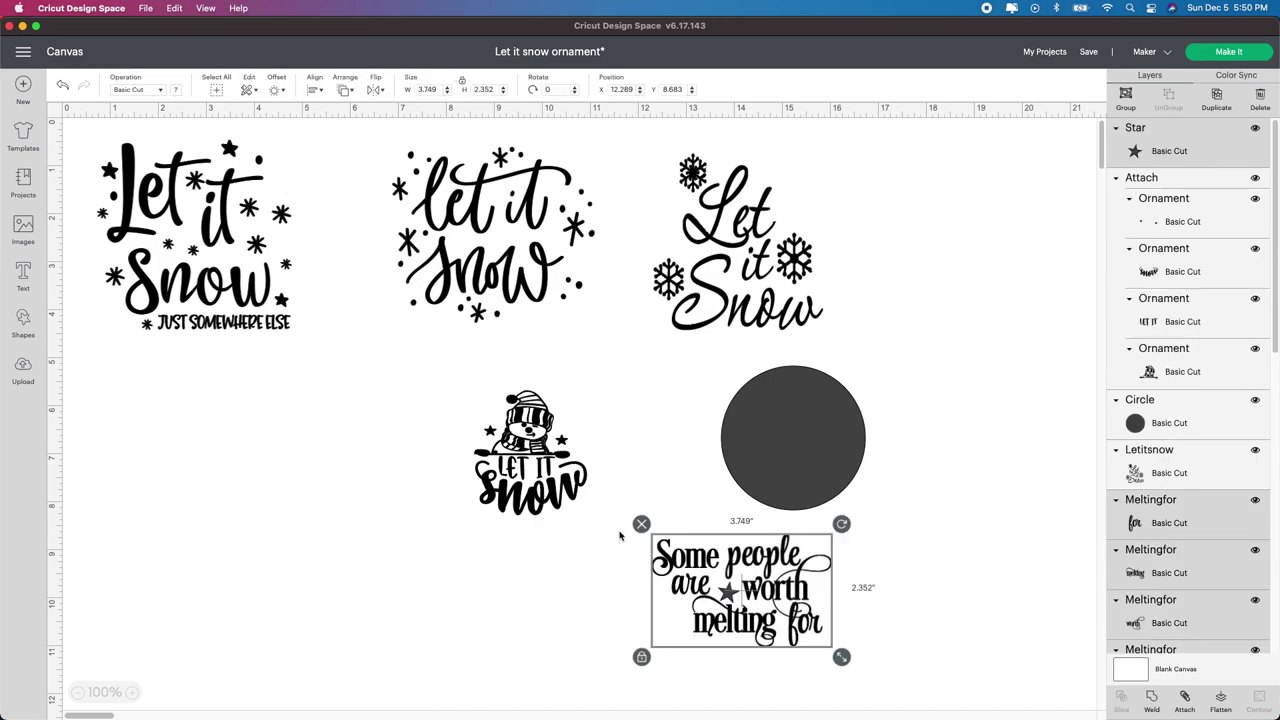
click(1185, 698)
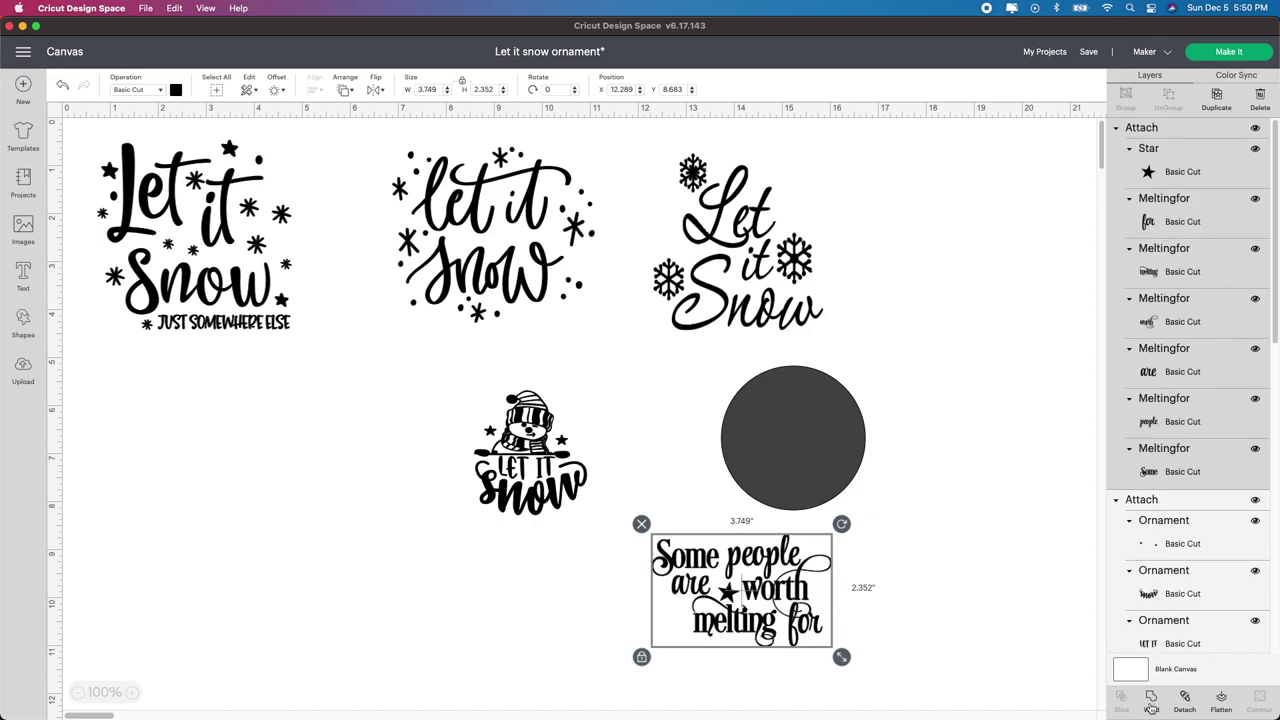
click(1082, 700)
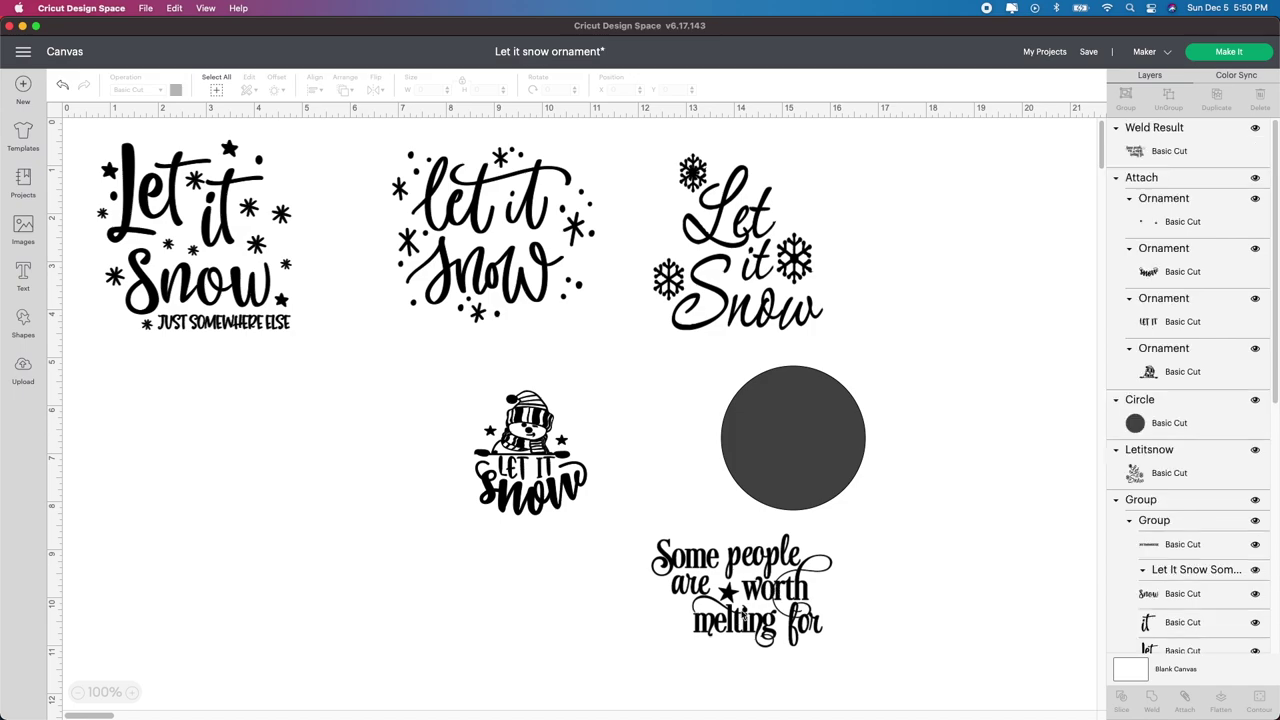
click(712, 572)
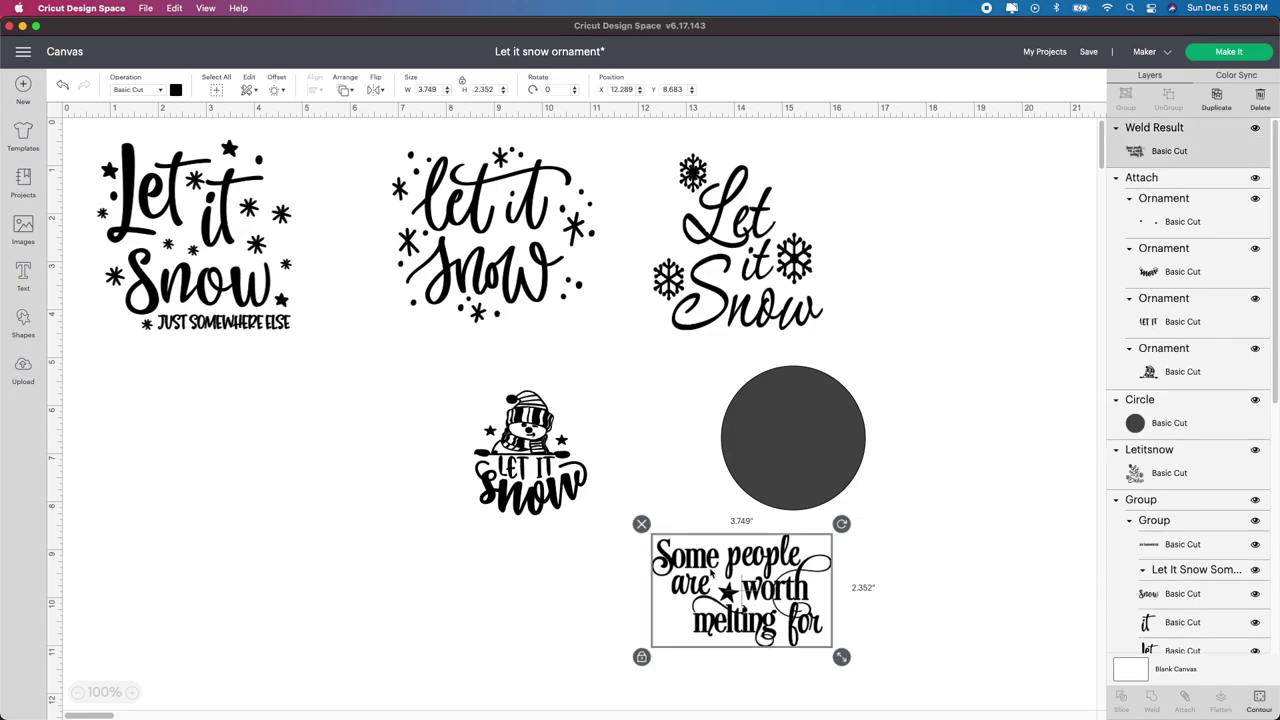
Scale the welded melting-for design to 2.596 by 1.707 inches and place it left of the snowman.
drag(758, 607, 806, 465)
drag(889, 515, 806, 454)
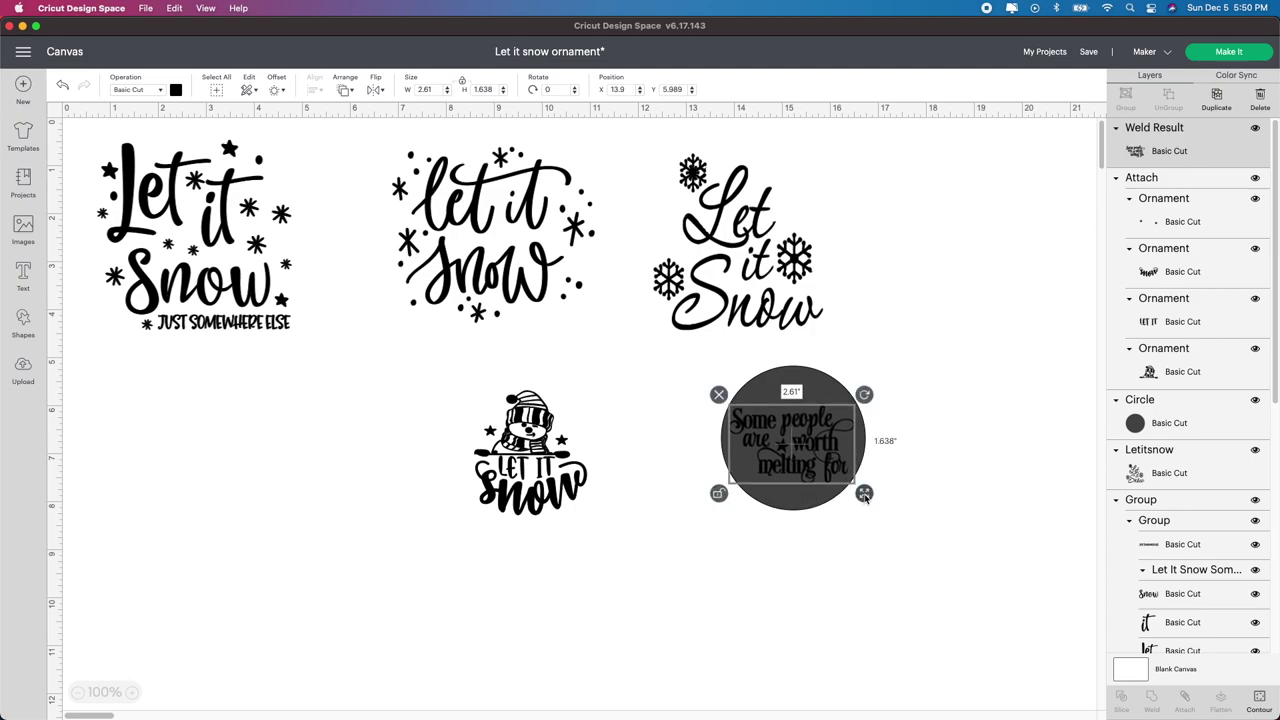
drag(864, 496, 832, 457)
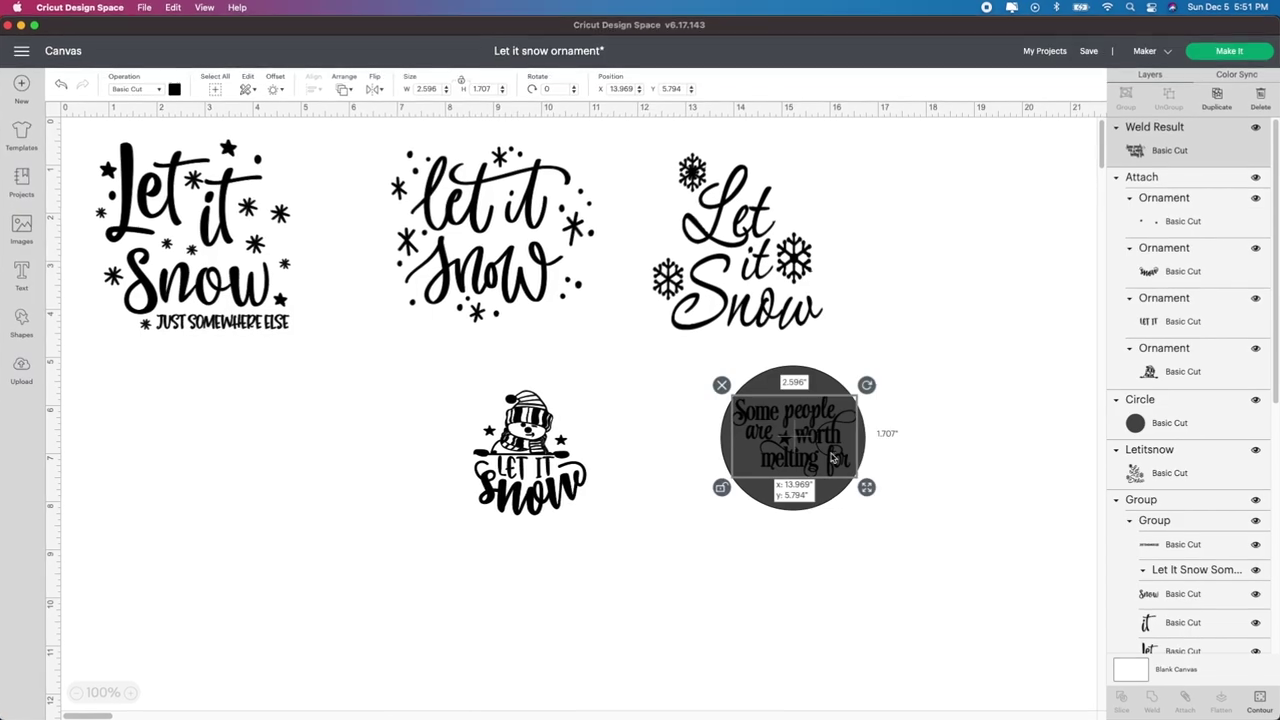
click(956, 604)
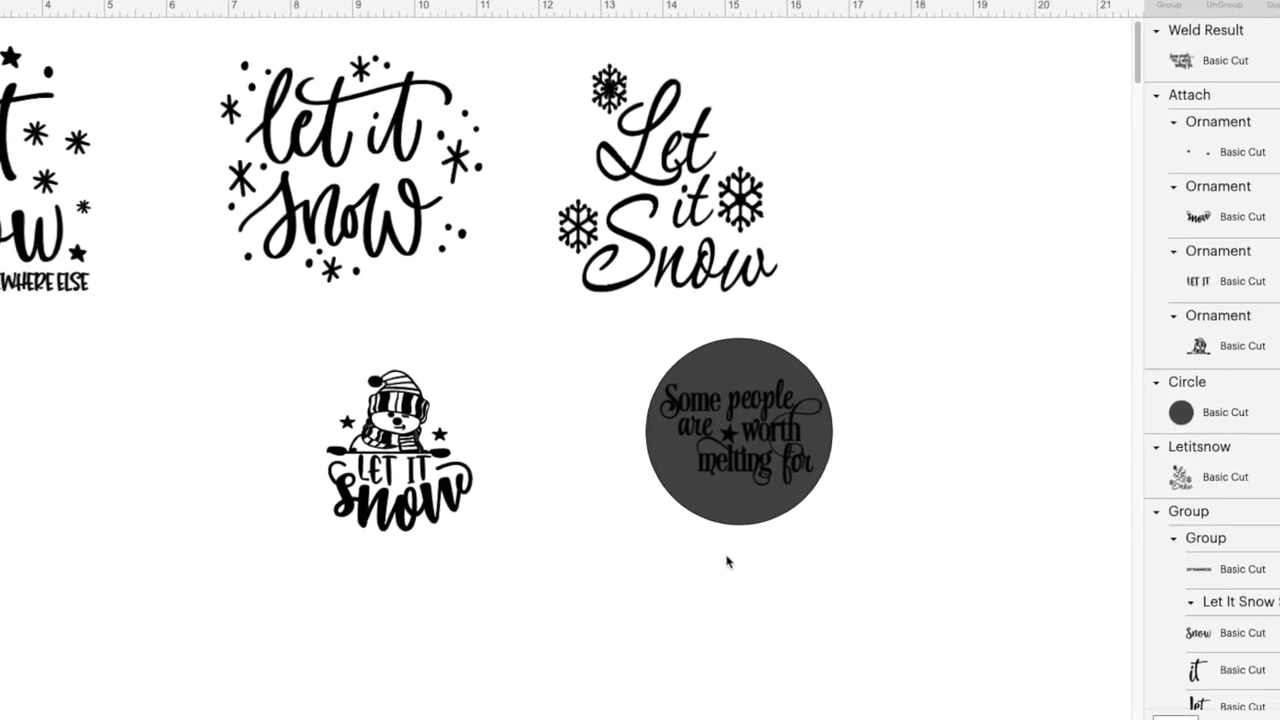
drag(705, 459, 704, 460)
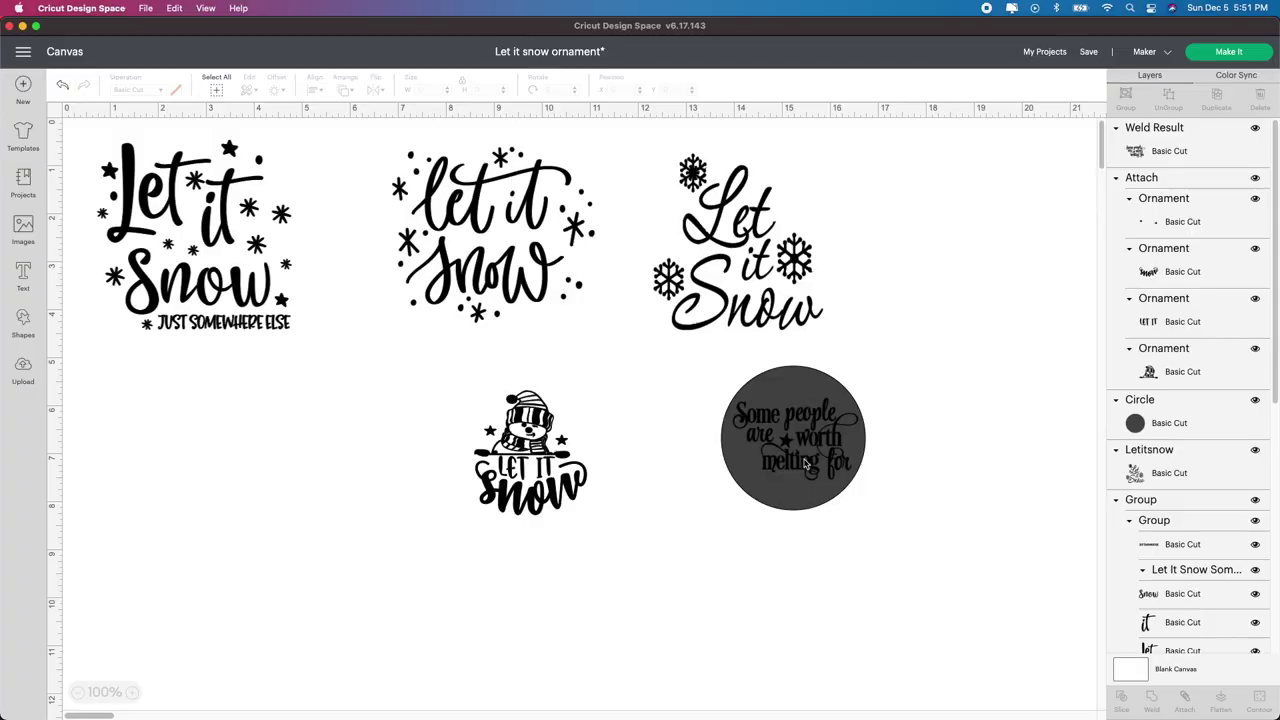
drag(551, 460, 0, 531)
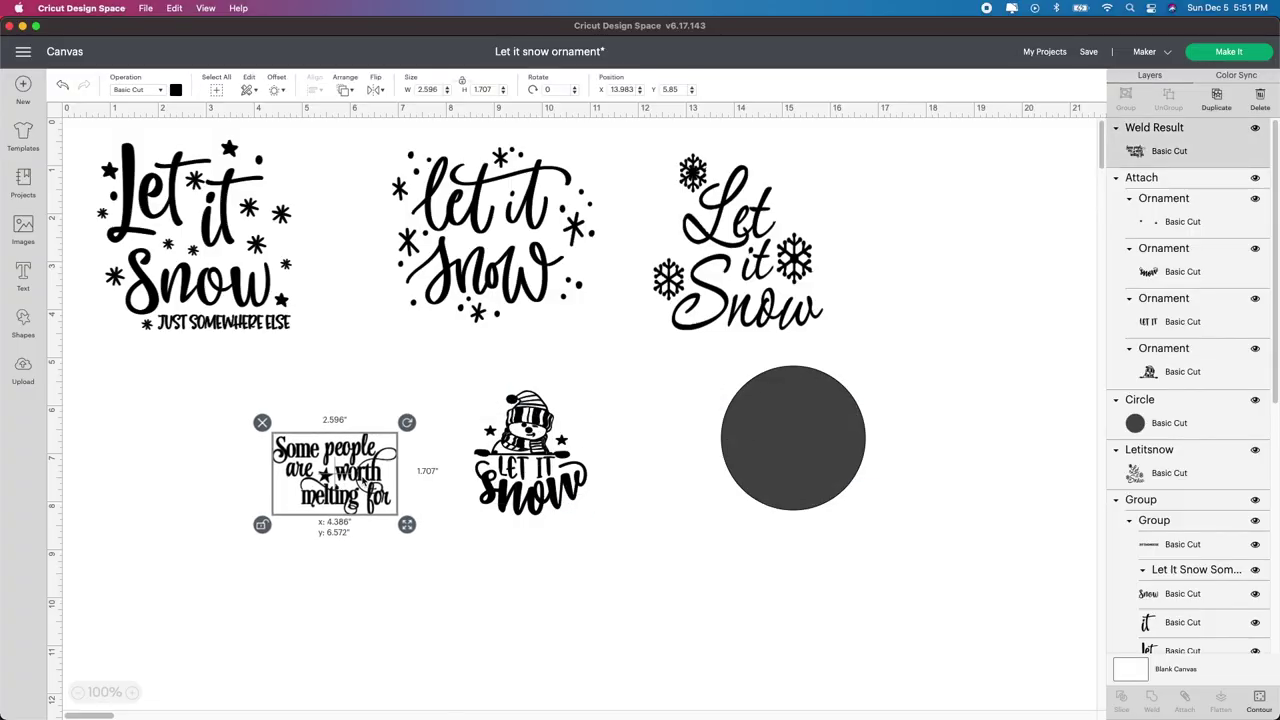
drag(365, 481, 372, 477)
click(703, 287)
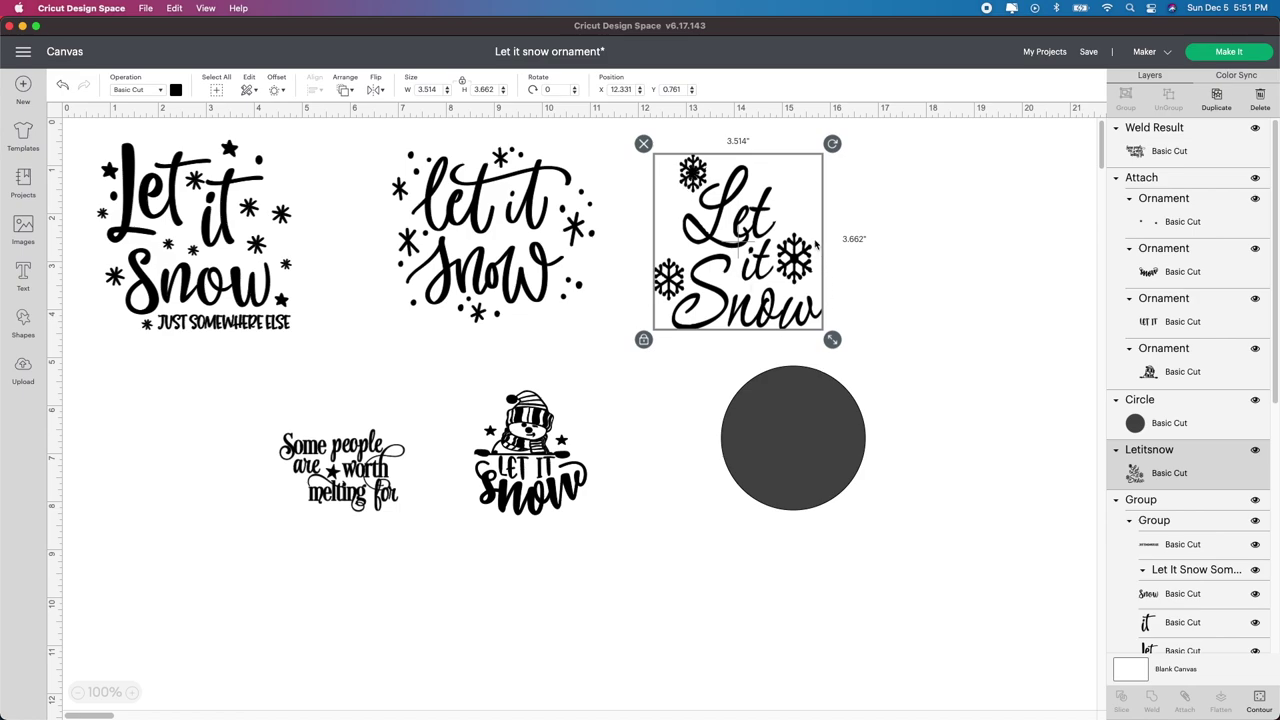
Shrink the snowflake Let it Snow design to 2.167 by 2.258 inches and place it below the circle.
drag(832, 339, 766, 270)
drag(715, 231, 799, 455)
click(706, 314)
click(815, 374)
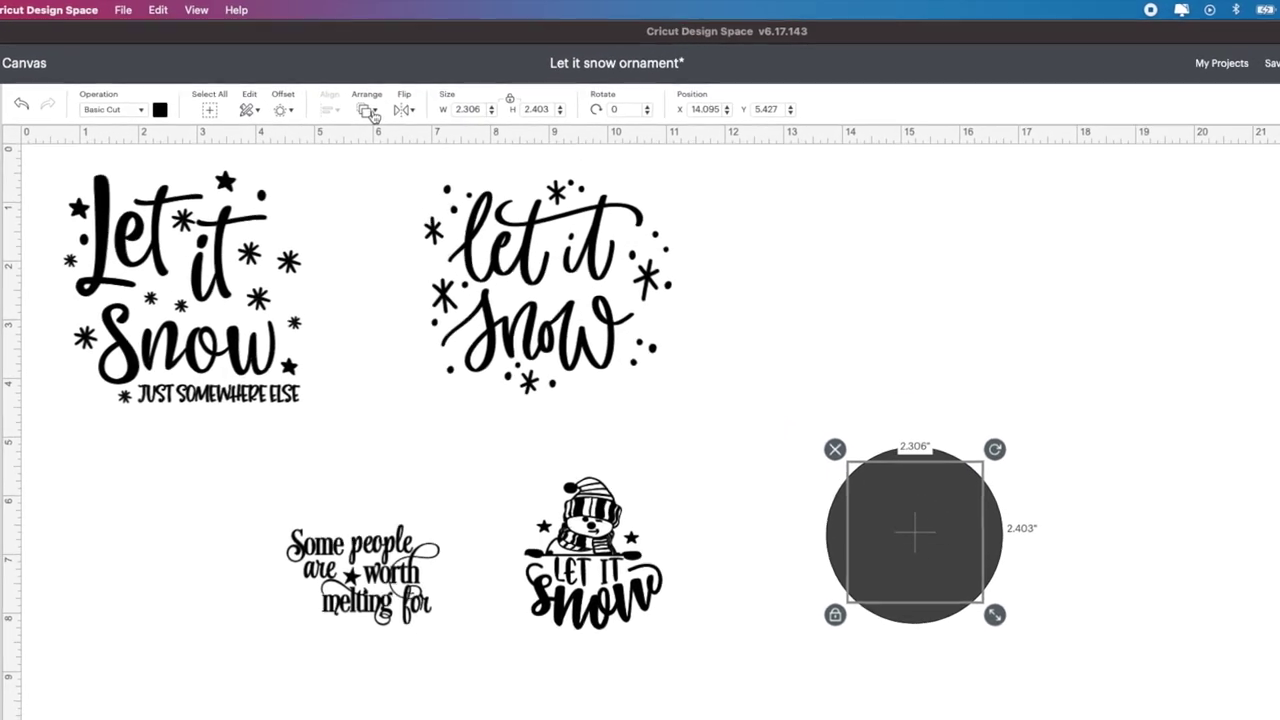
click(369, 111)
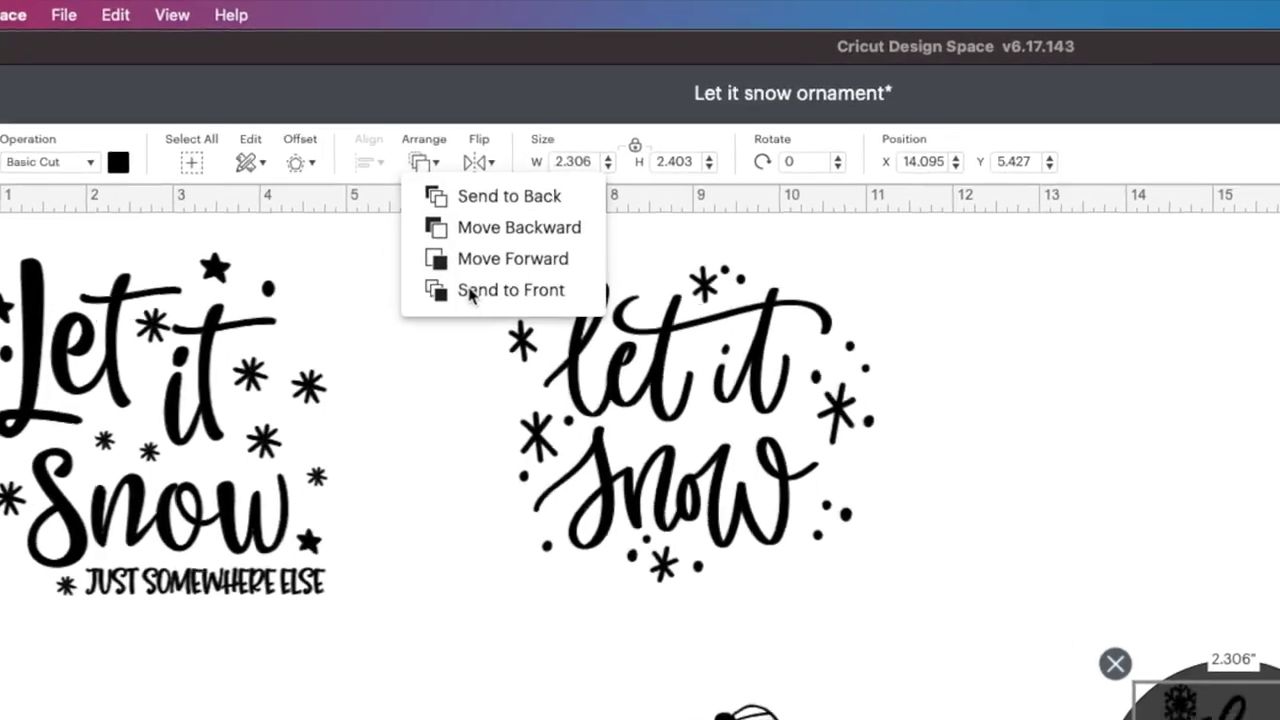
click(425, 178)
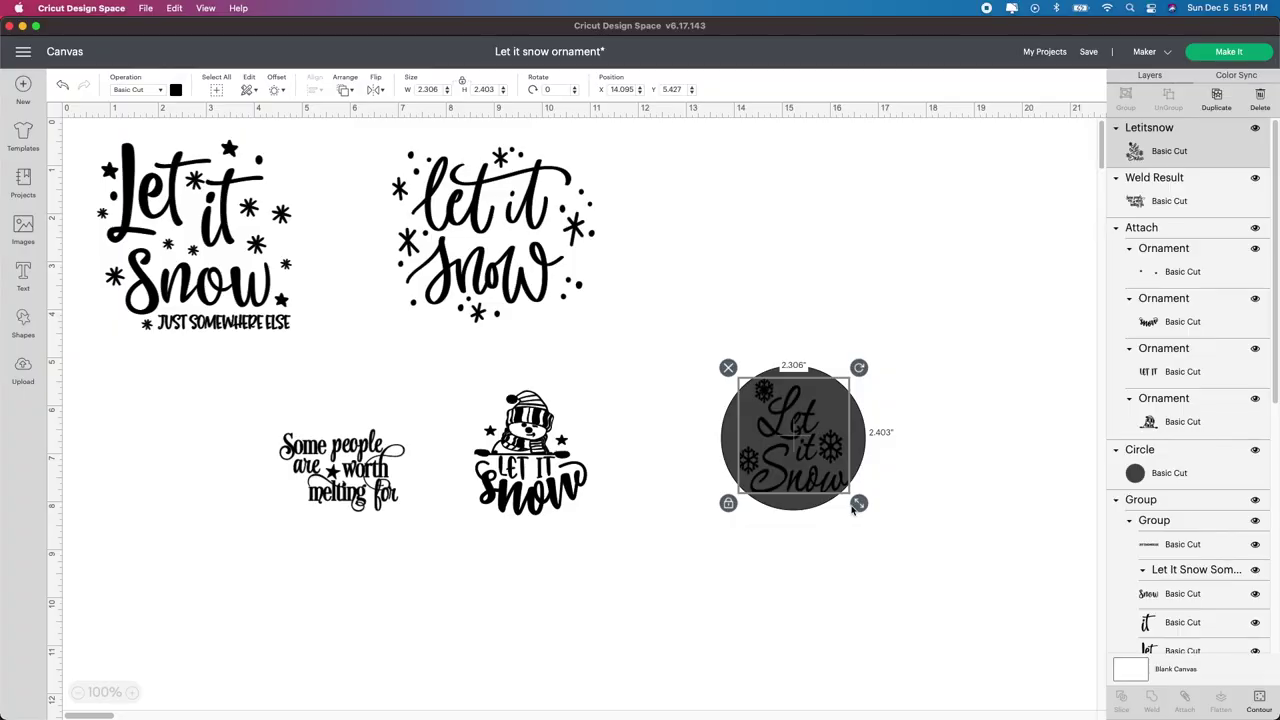
drag(855, 508, 852, 496)
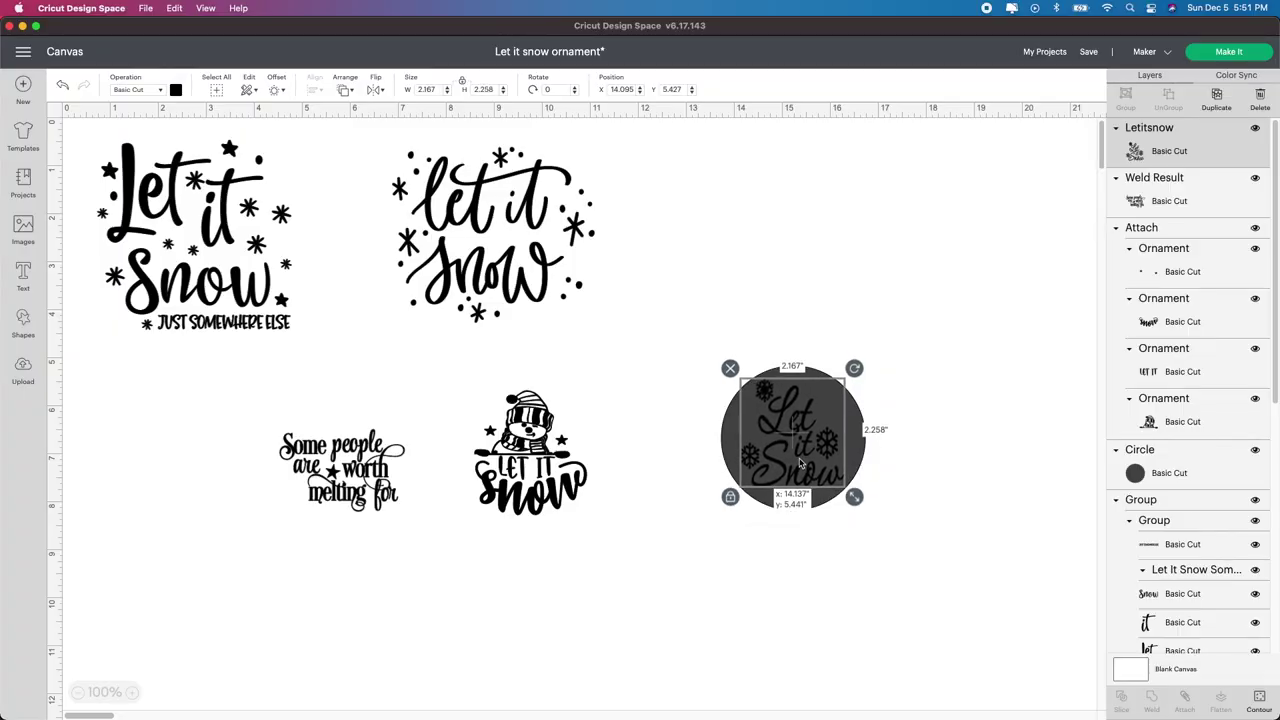
click(920, 542)
drag(777, 424, 655, 624)
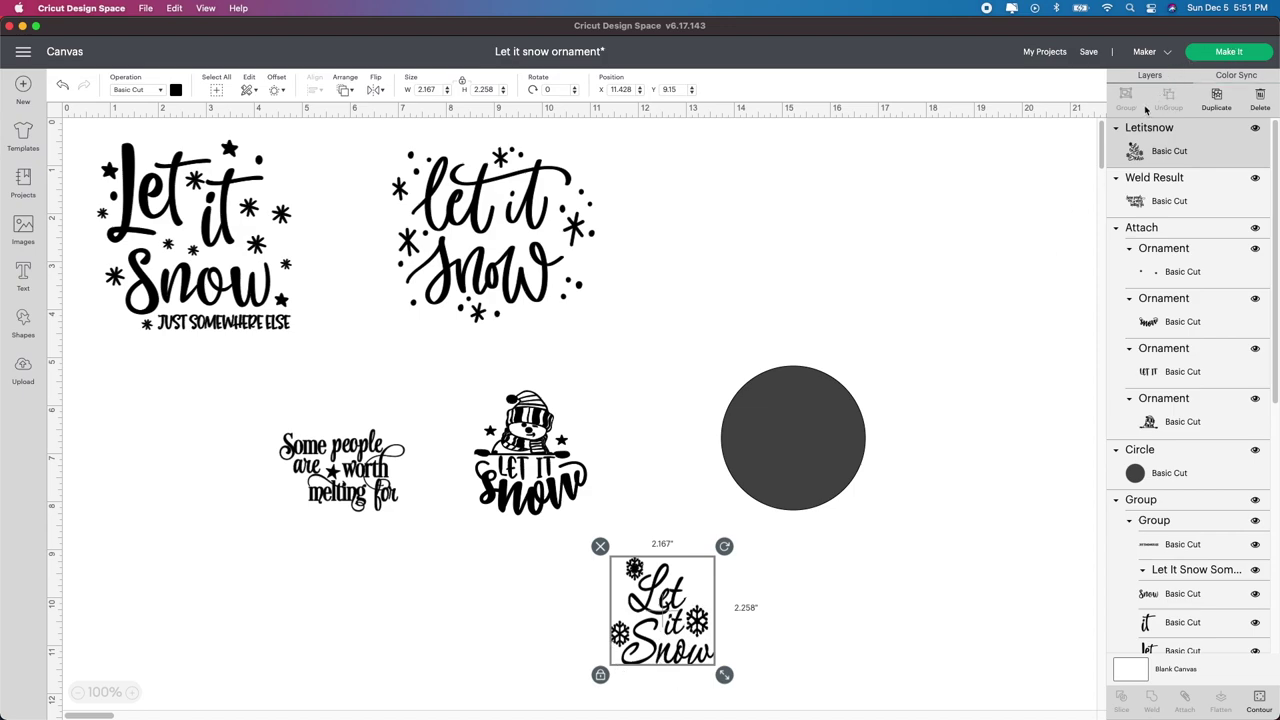
drag(703, 640, 741, 625)
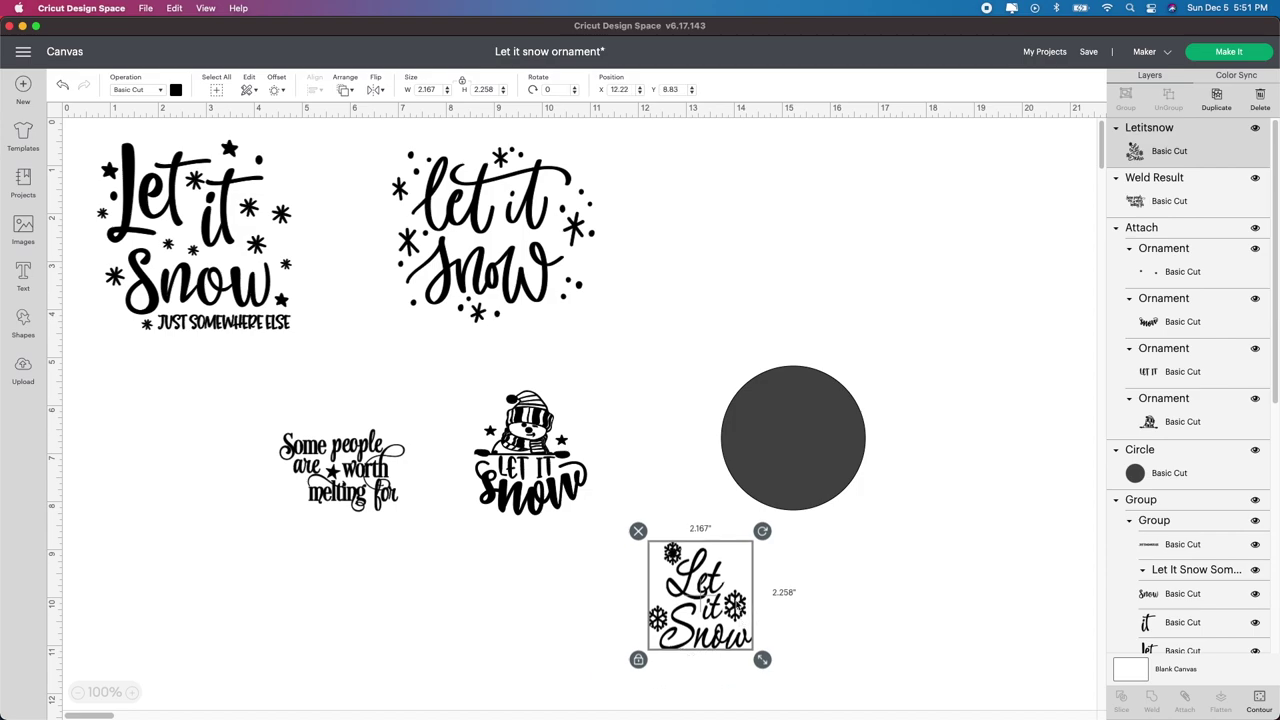
Dismiss Contour without changes and move the snowflake Let it Snow design under the melting-for design.
click(1260, 699)
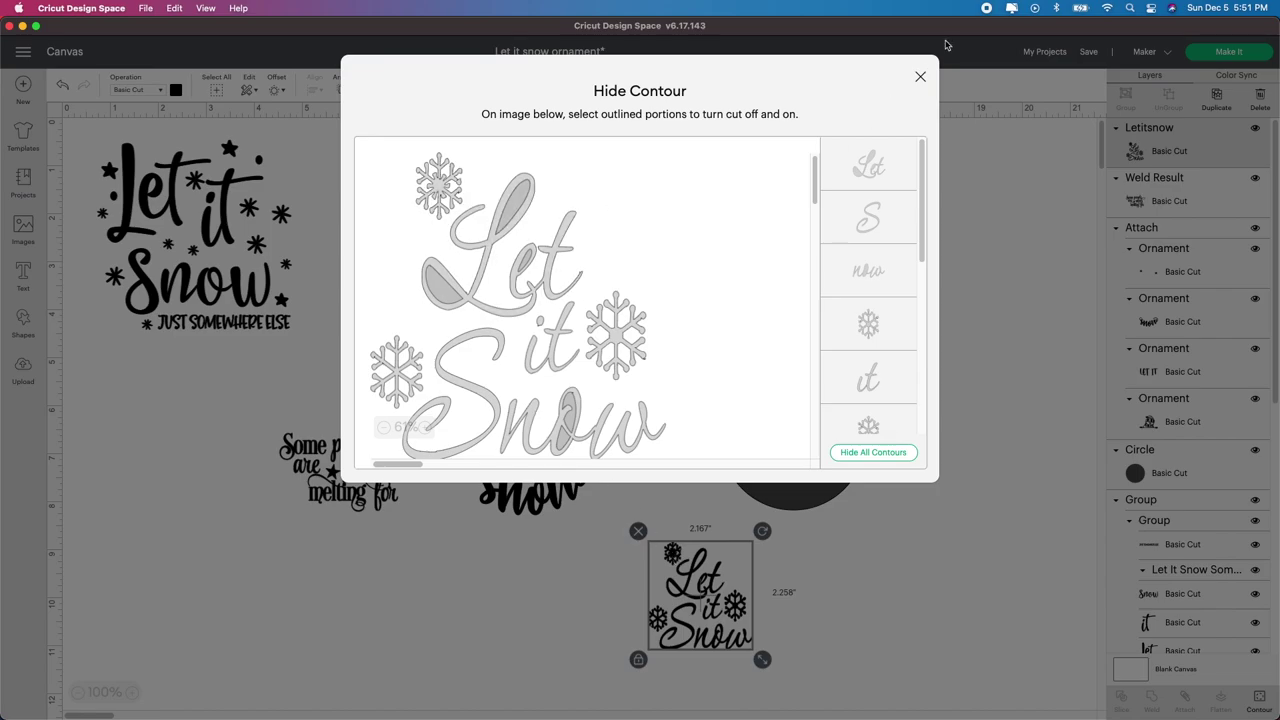
click(921, 77)
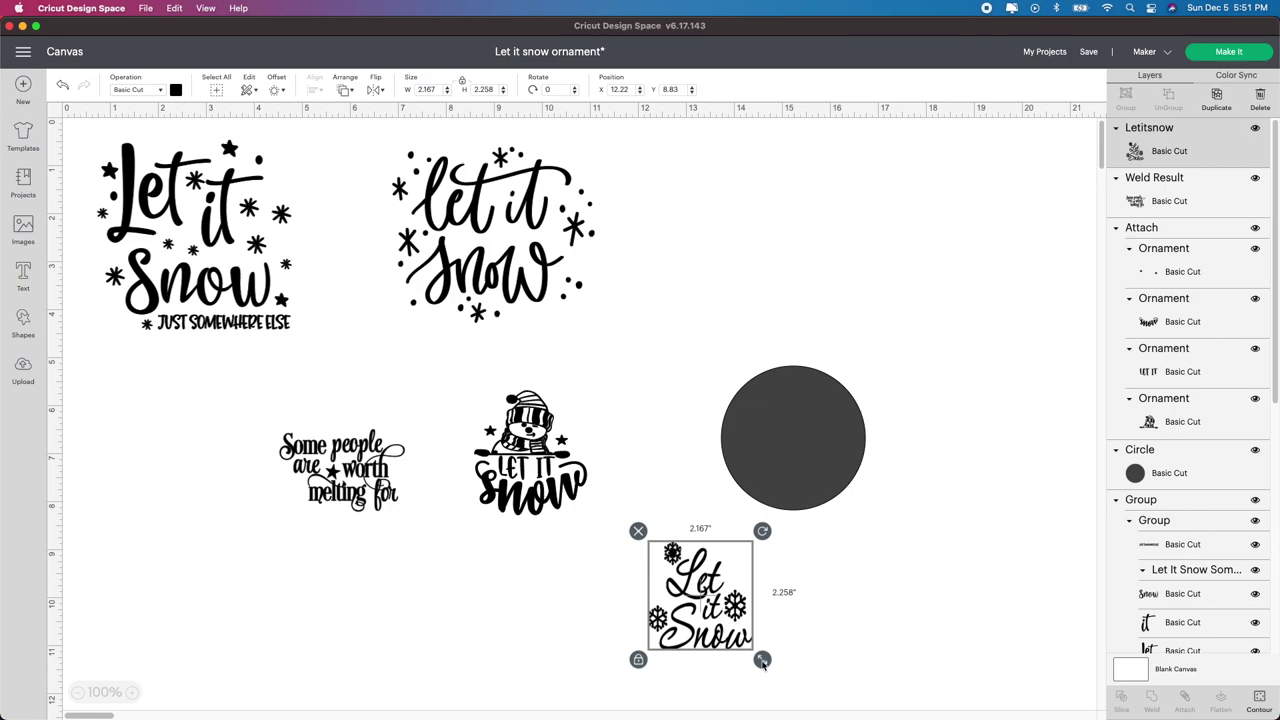
drag(704, 627, 423, 576)
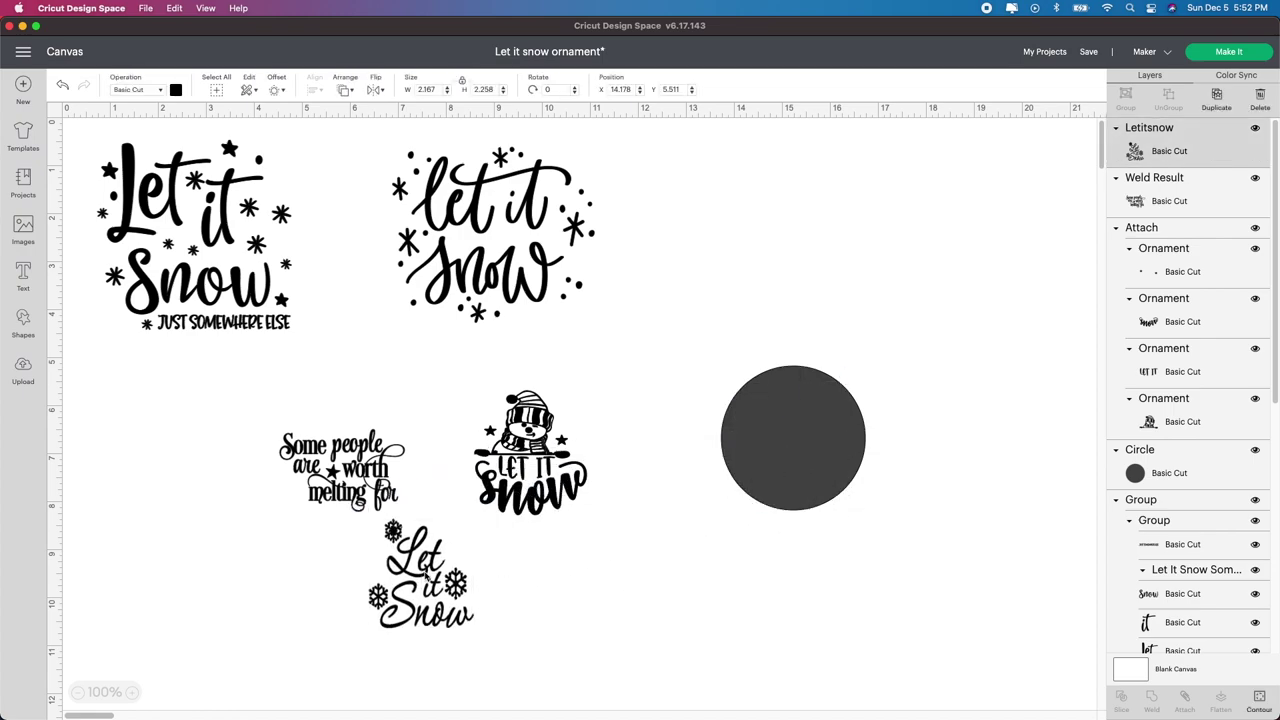
click(505, 270)
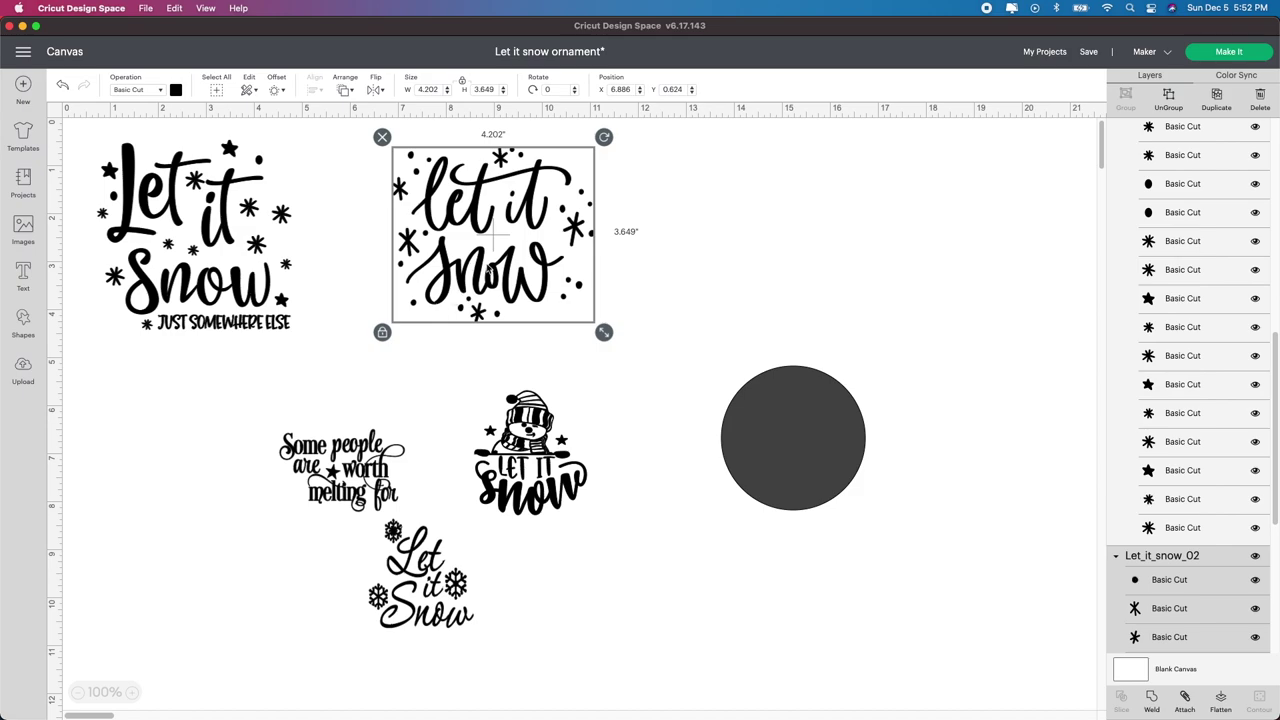
Shift the circle slightly and enlarge Let it Snow Just Somewhere Else beside it to 4.3 by 4.206 inches.
drag(535, 256, 867, 492)
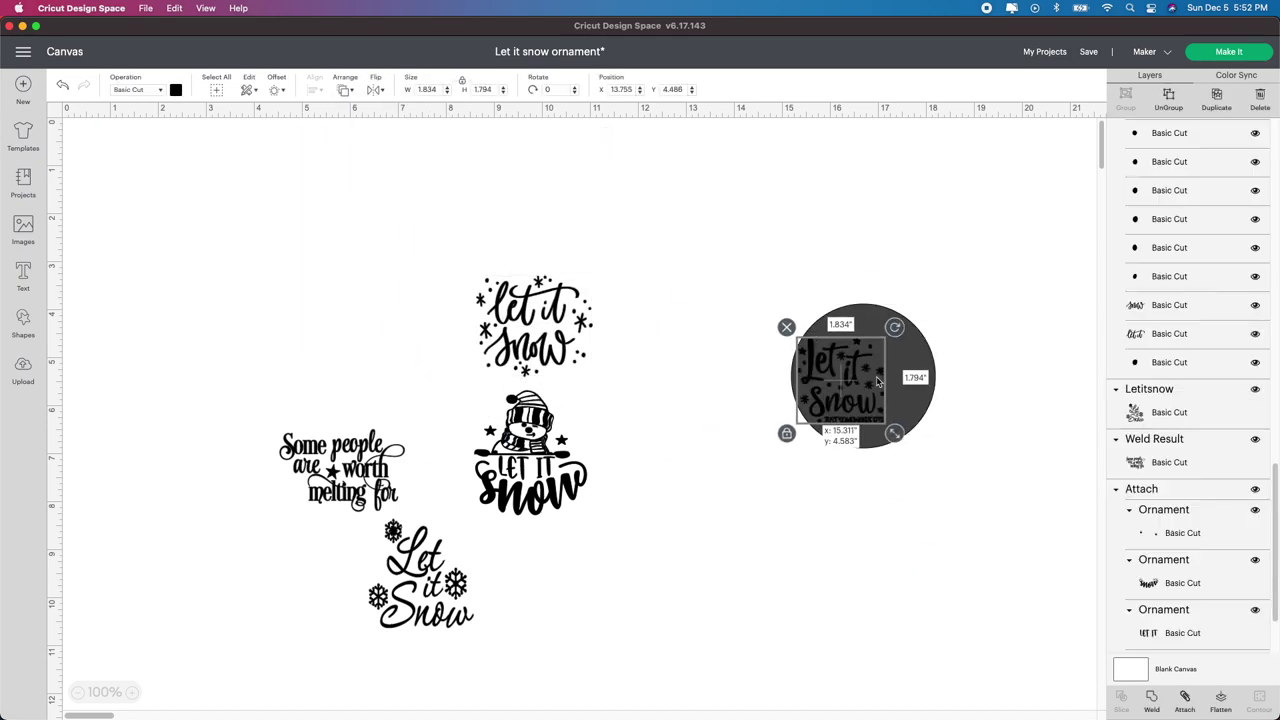
drag(878, 381, 758, 301)
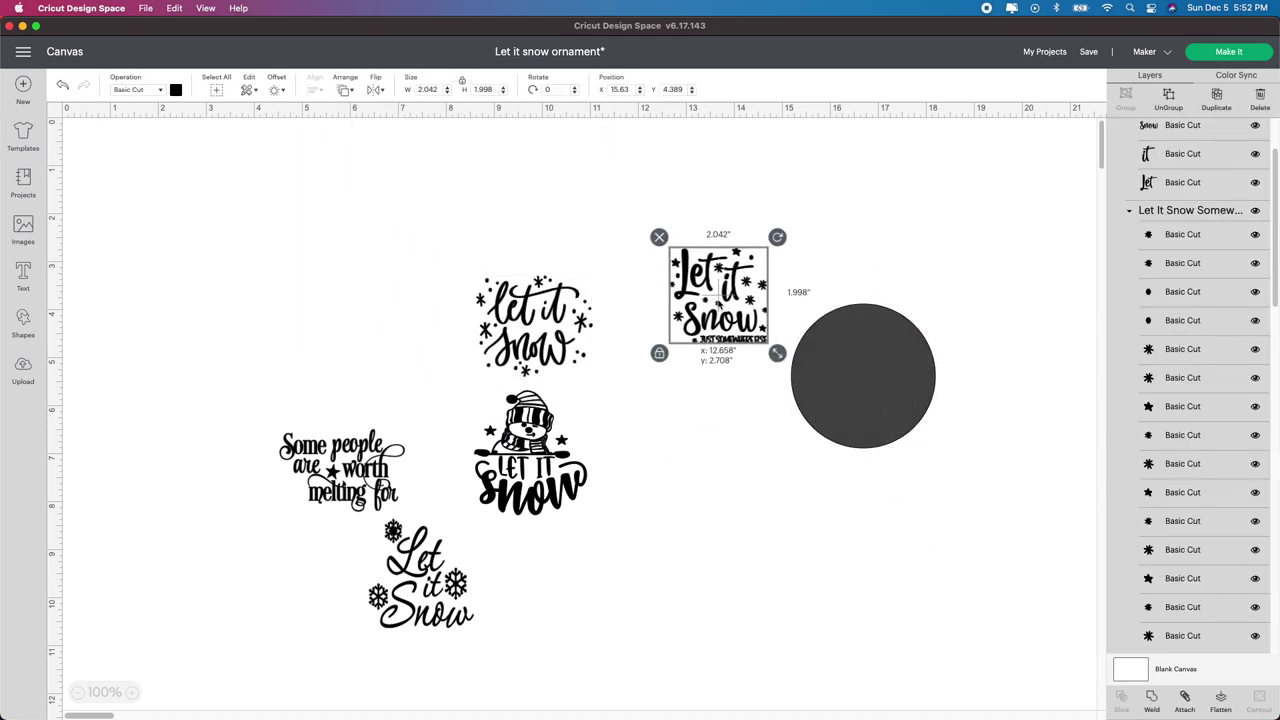
click(922, 378)
drag(922, 378, 938, 366)
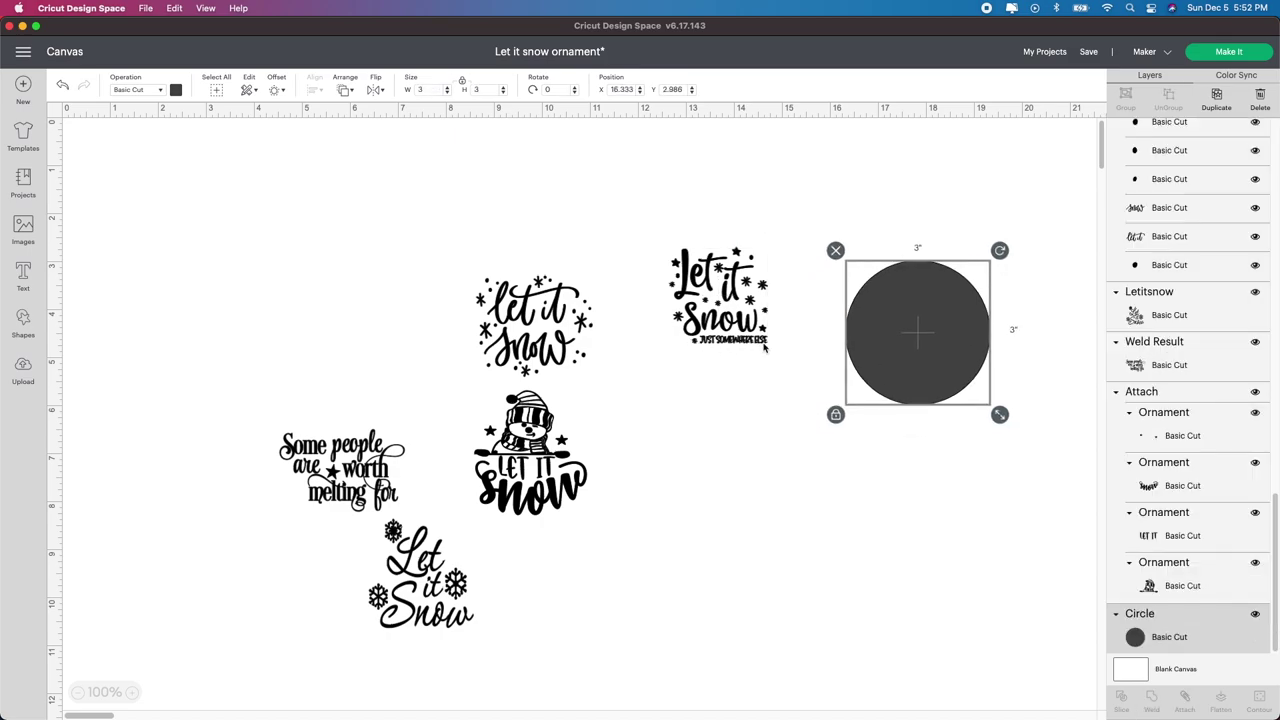
drag(702, 305, 673, 263)
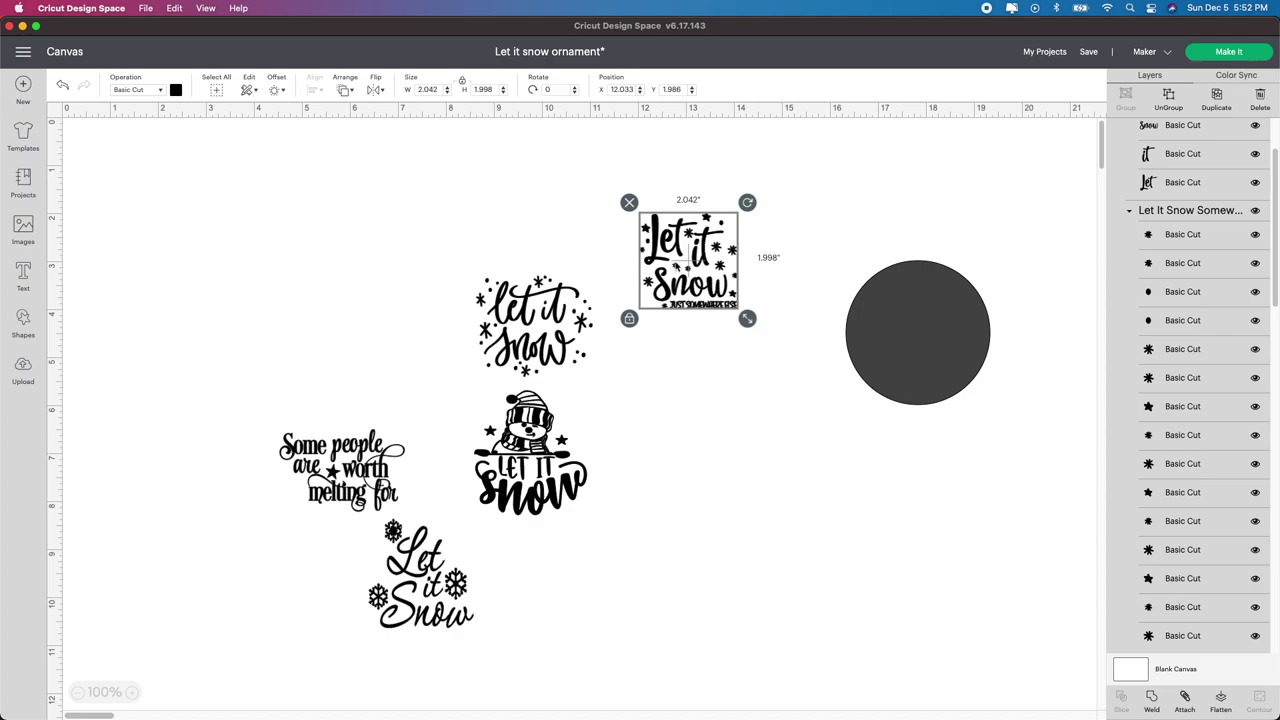
drag(748, 319, 856, 425)
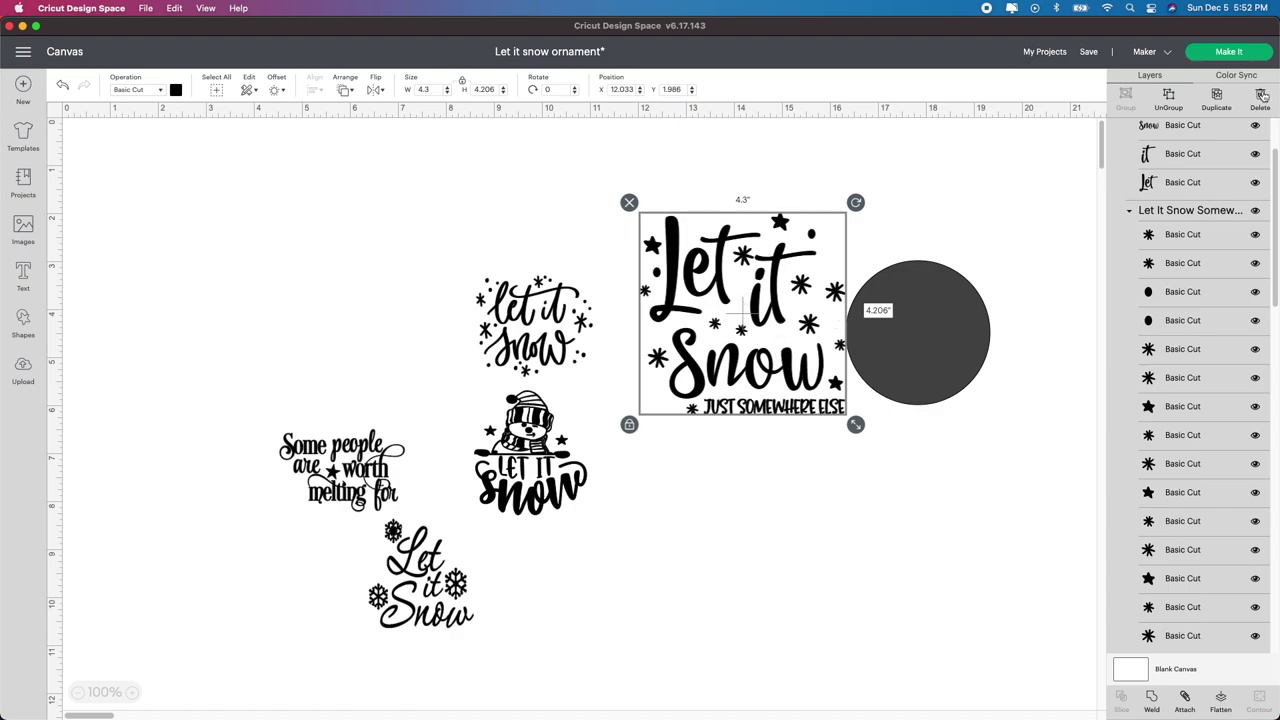
Ungroup the Let it Snow design and delete its JUST SOMEWHERE ELSE text.
click(1167, 100)
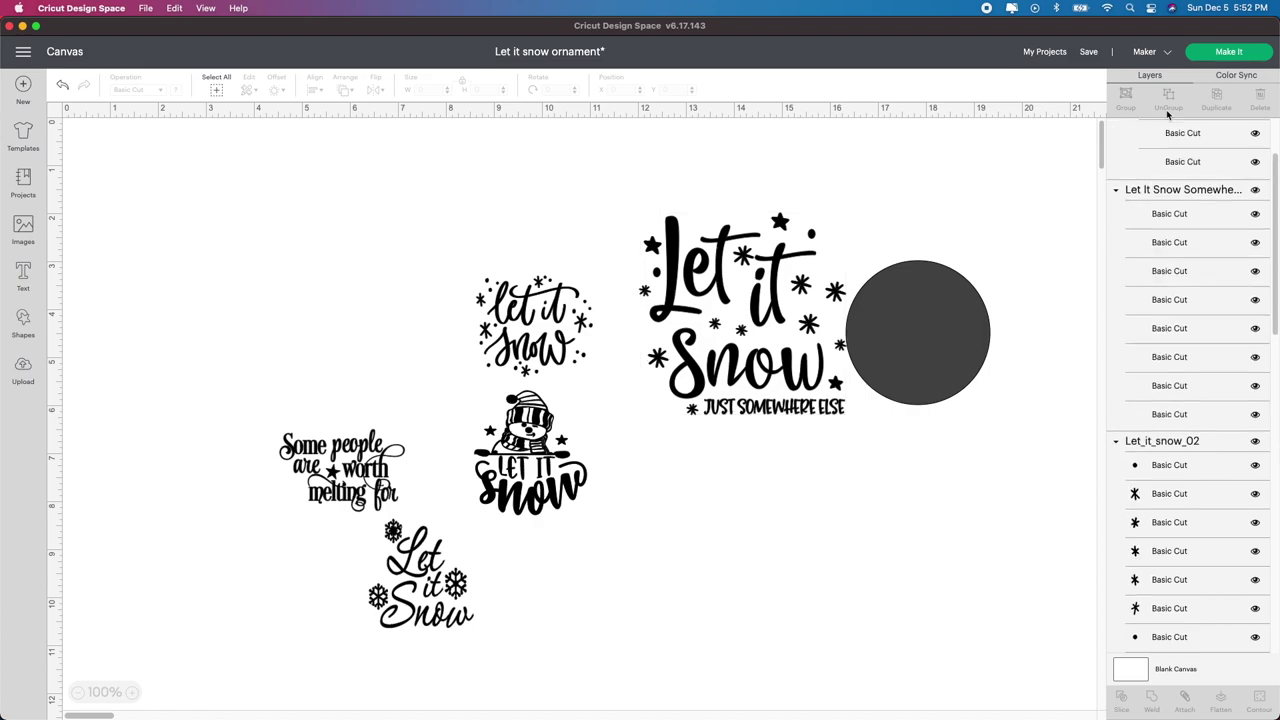
click(755, 416)
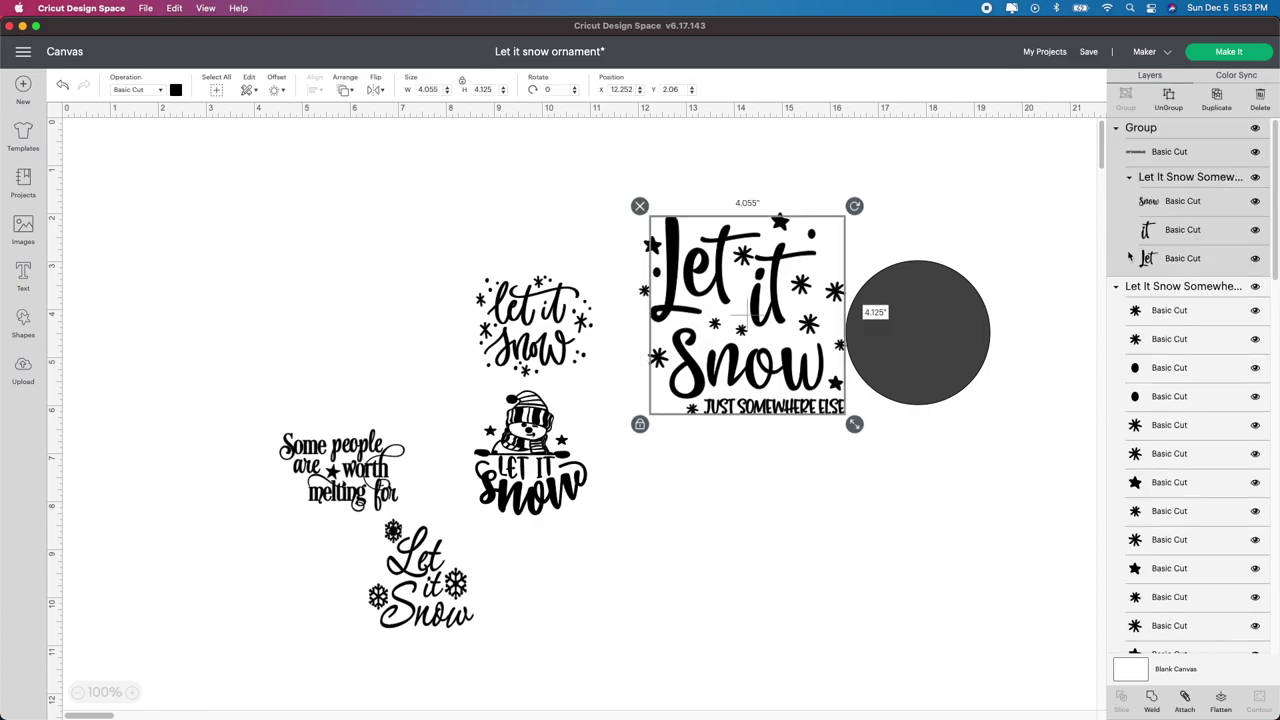
click(1174, 154)
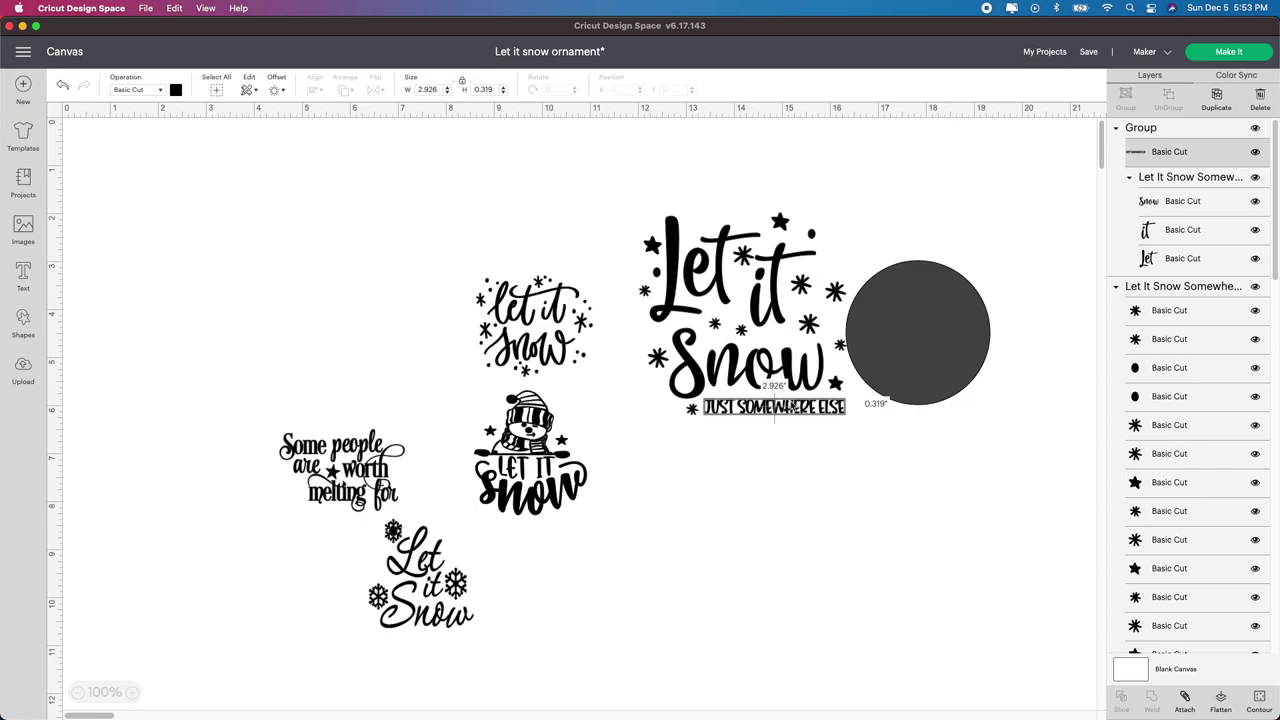
drag(793, 406, 793, 402)
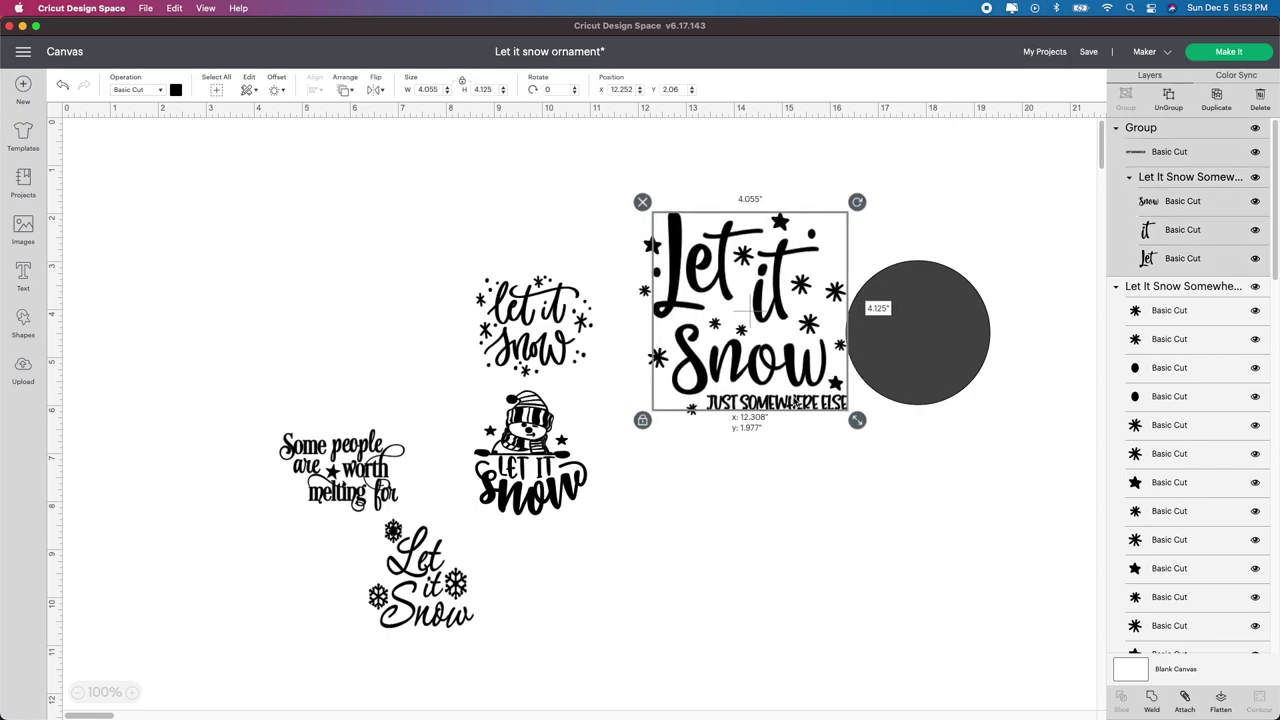
click(1184, 105)
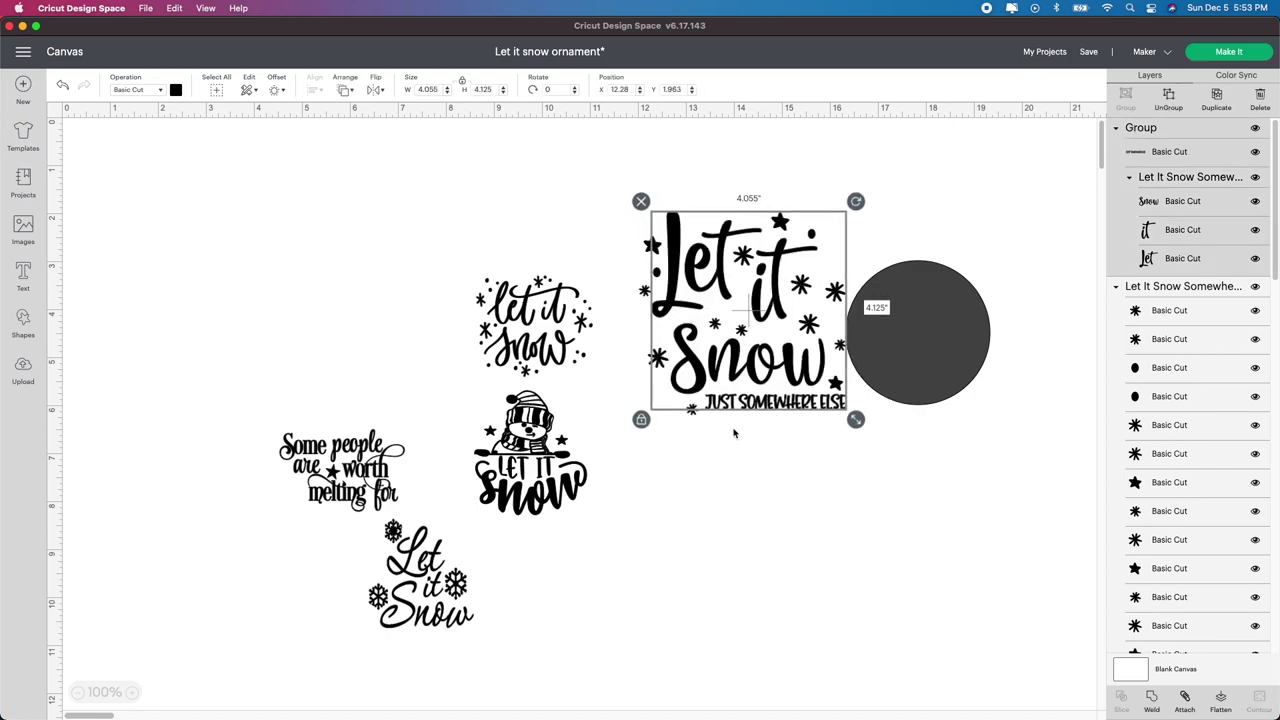
click(812, 422)
click(804, 404)
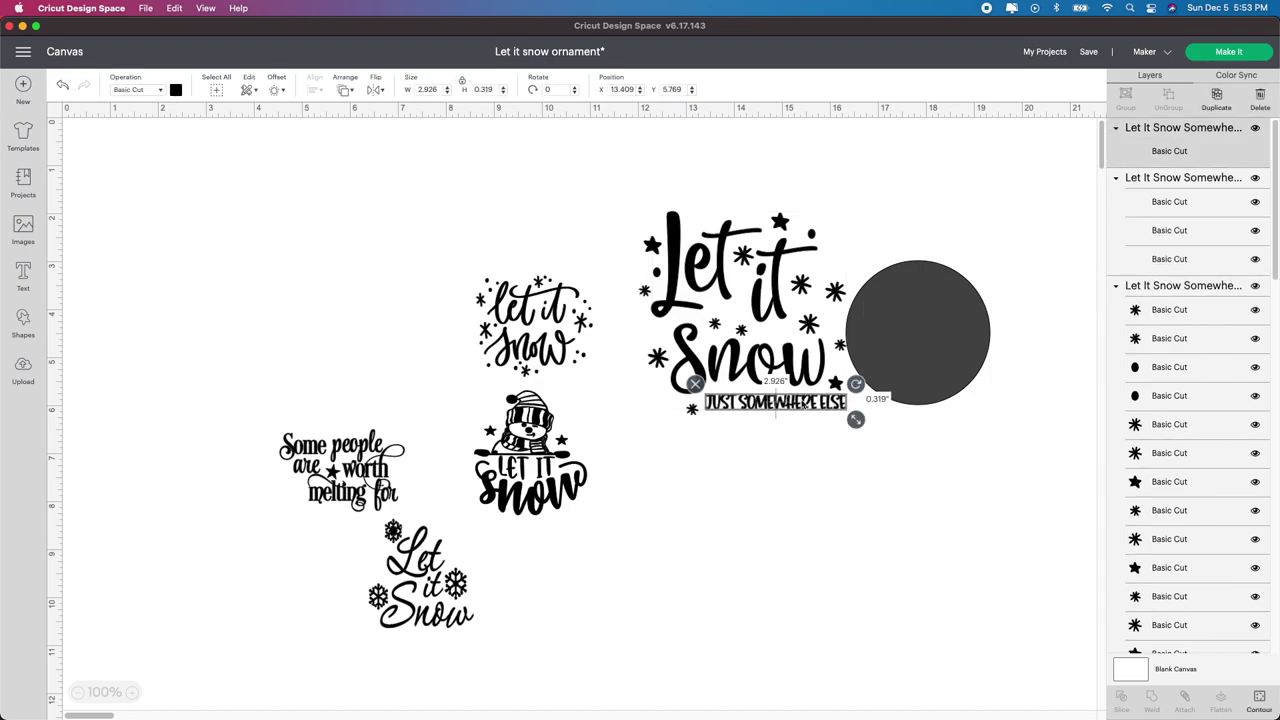
drag(804, 404, 828, 465)
click(719, 444)
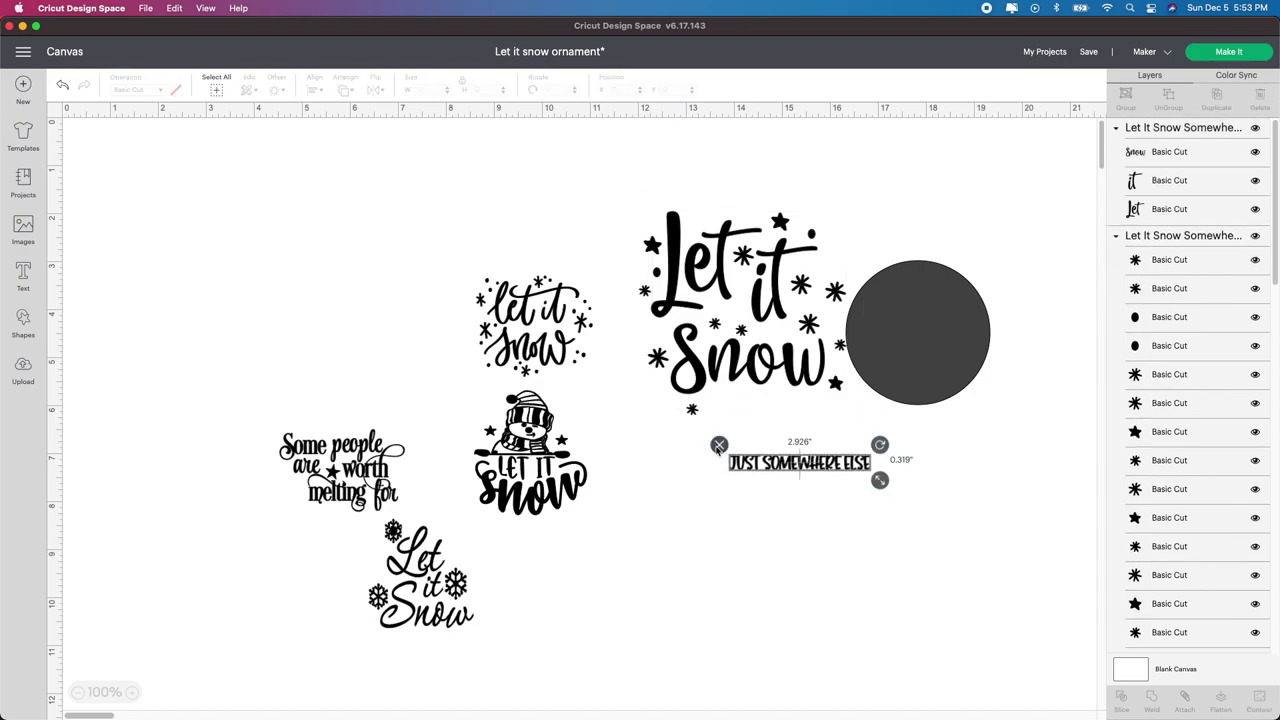
Move the circle aside and delete the lone snowflake below the lettering.
click(776, 380)
drag(772, 374, 782, 377)
click(929, 371)
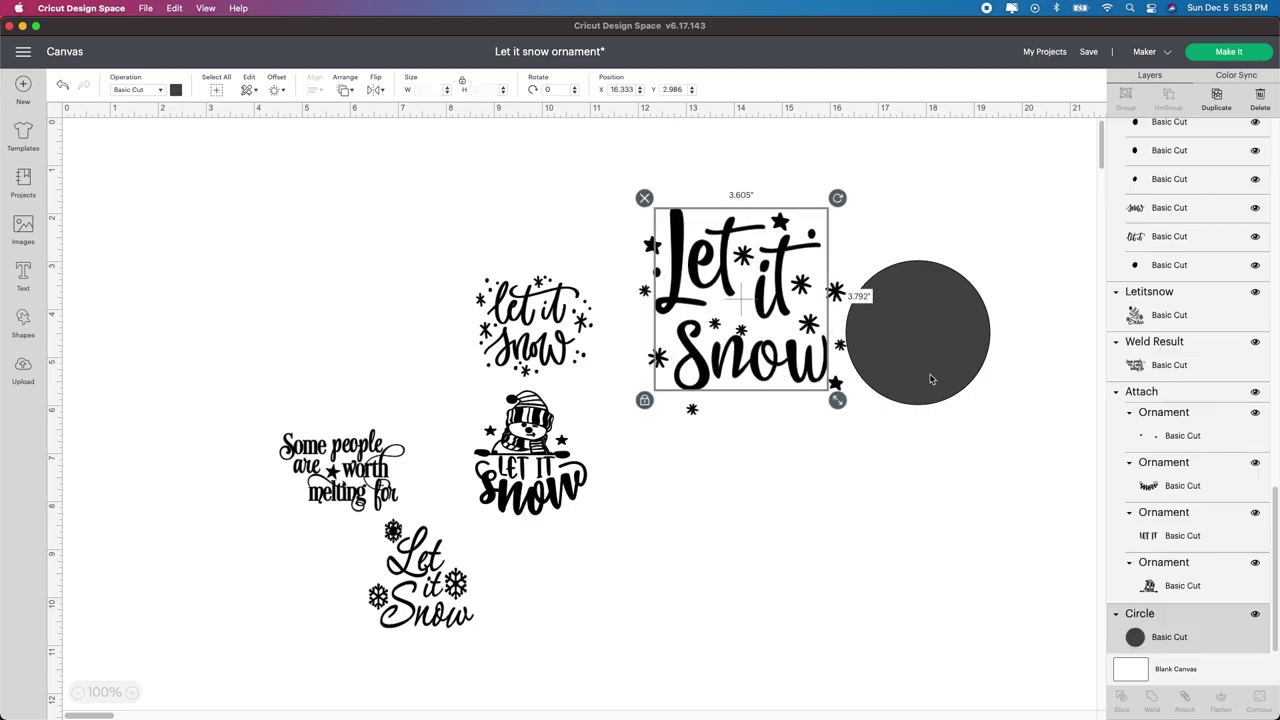
drag(914, 343, 872, 348)
drag(623, 166, 879, 425)
click(701, 529)
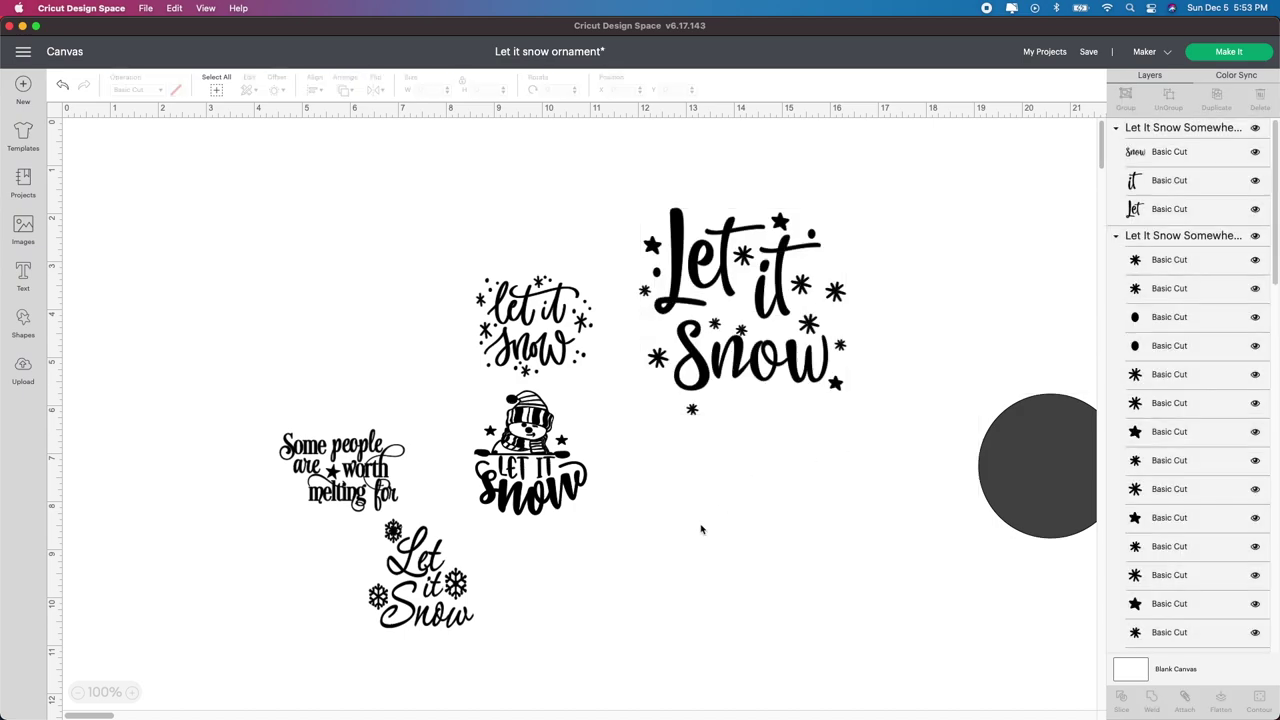
click(691, 414)
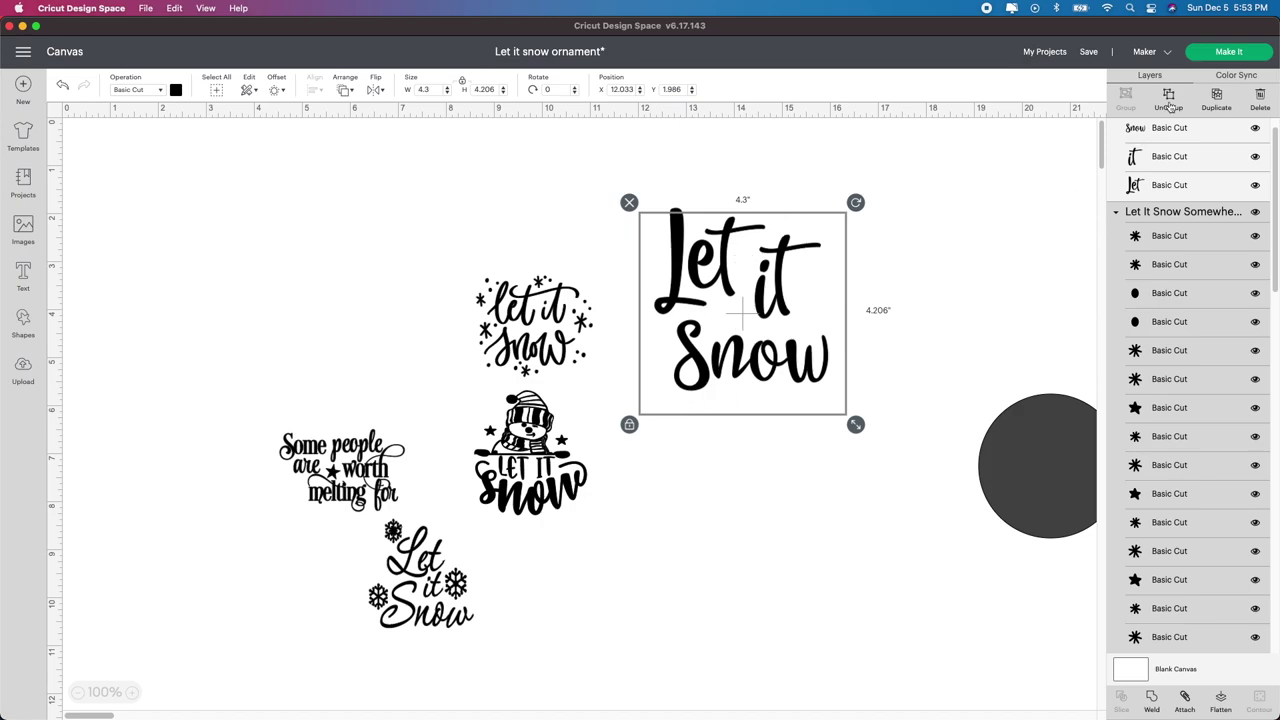
click(692, 410)
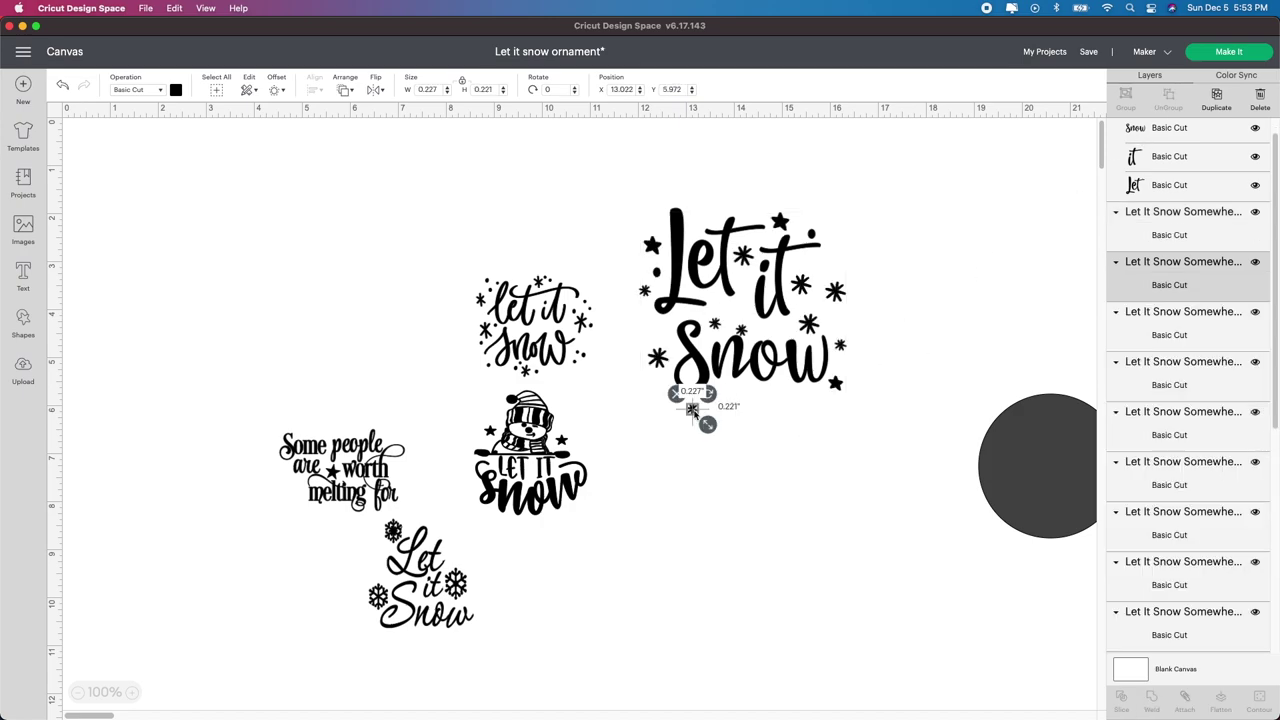
key(Delete)
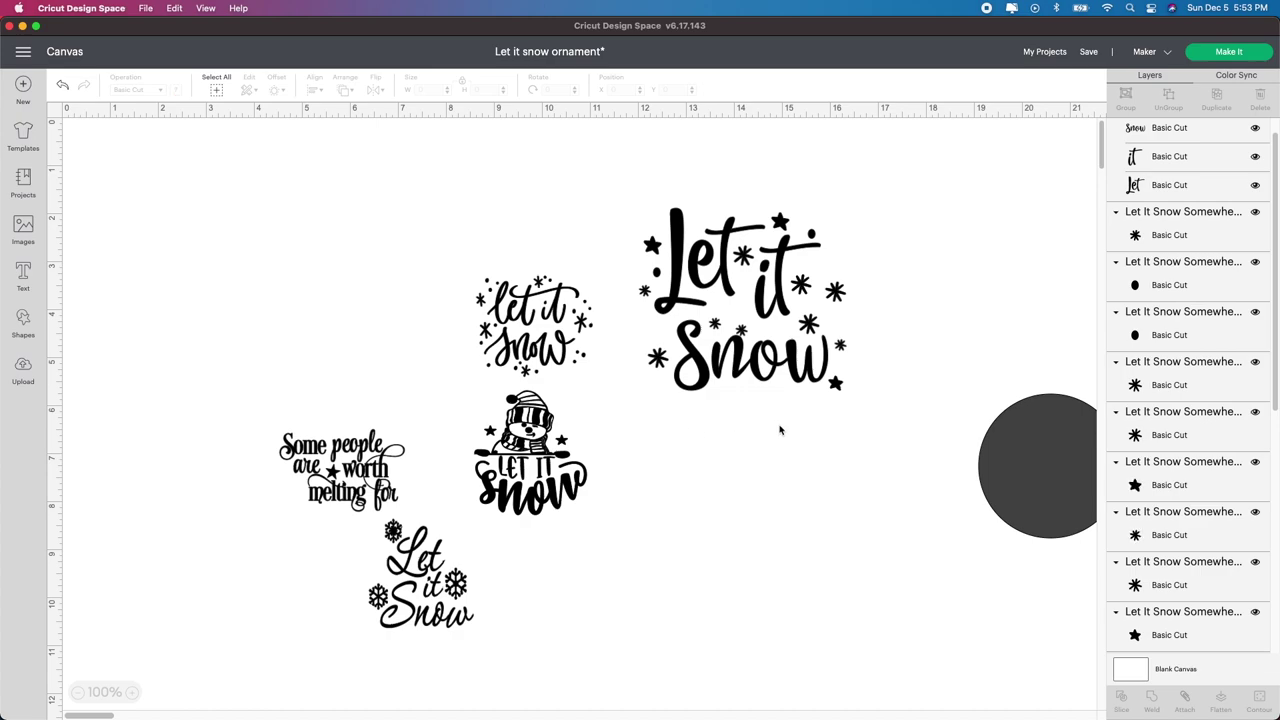
Weld the remaining Let it Snow pieces into one shape and set the circle beside it.
drag(624, 173, 894, 392)
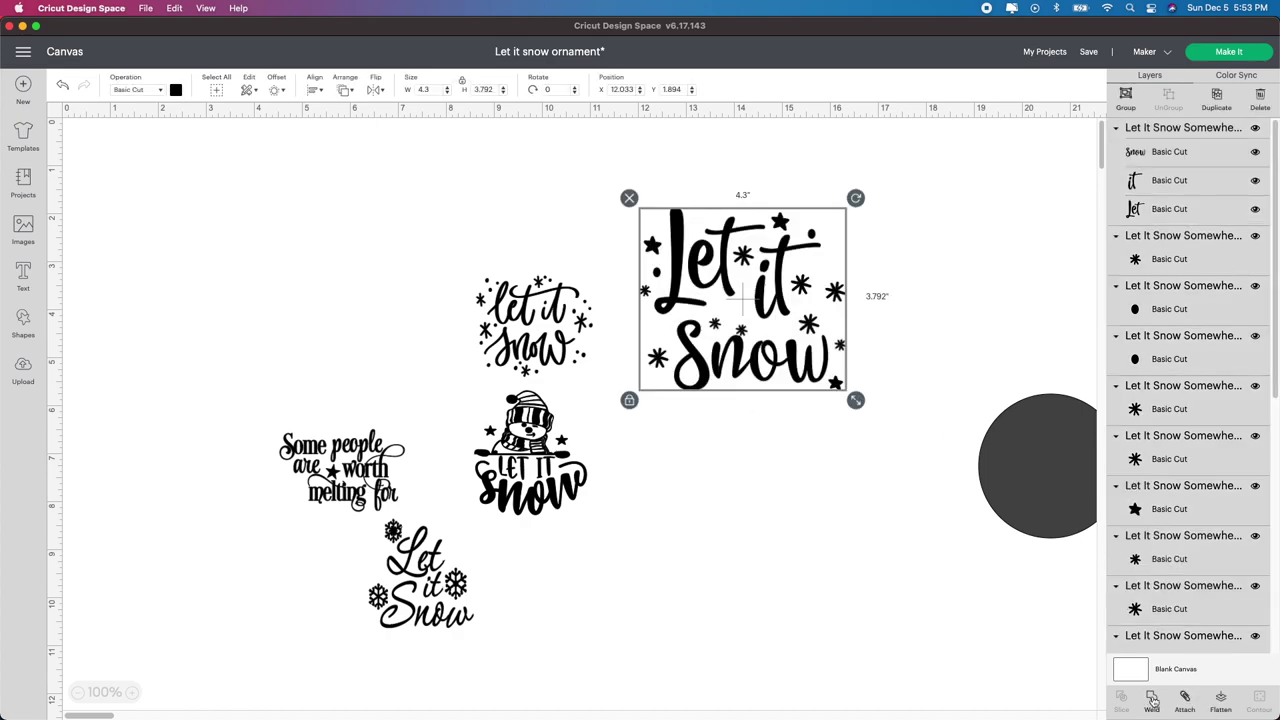
click(1074, 644)
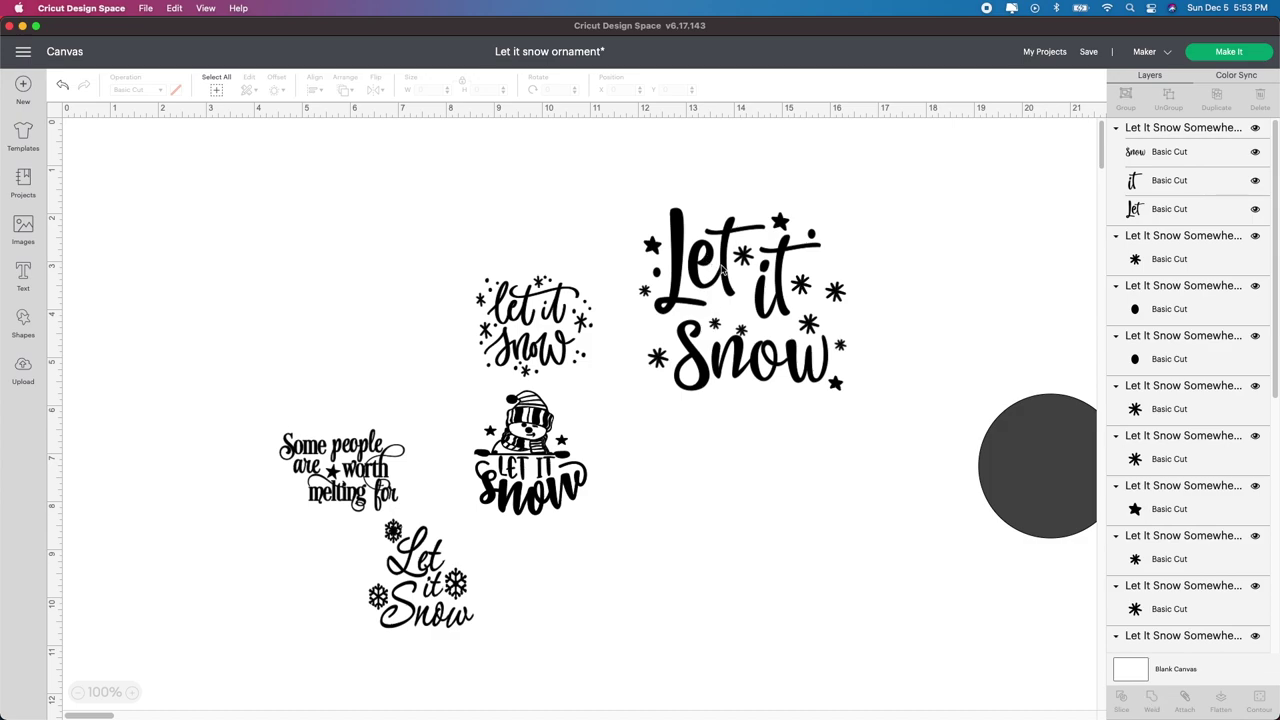
key(super+z)
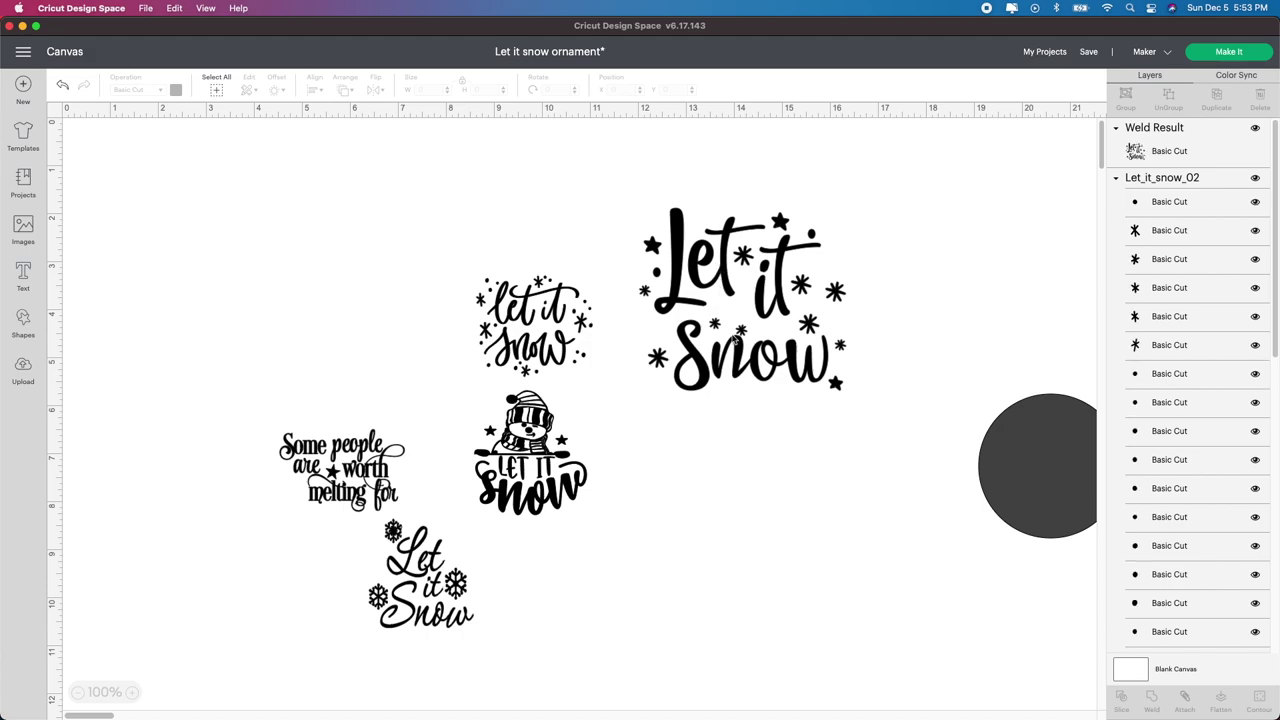
drag(760, 373, 712, 323)
drag(1057, 471, 910, 320)
Shrink the welded Let it Snow design to fit centred inside the 3-inch circle.
click(706, 291)
drag(805, 349, 745, 296)
drag(700, 250, 927, 344)
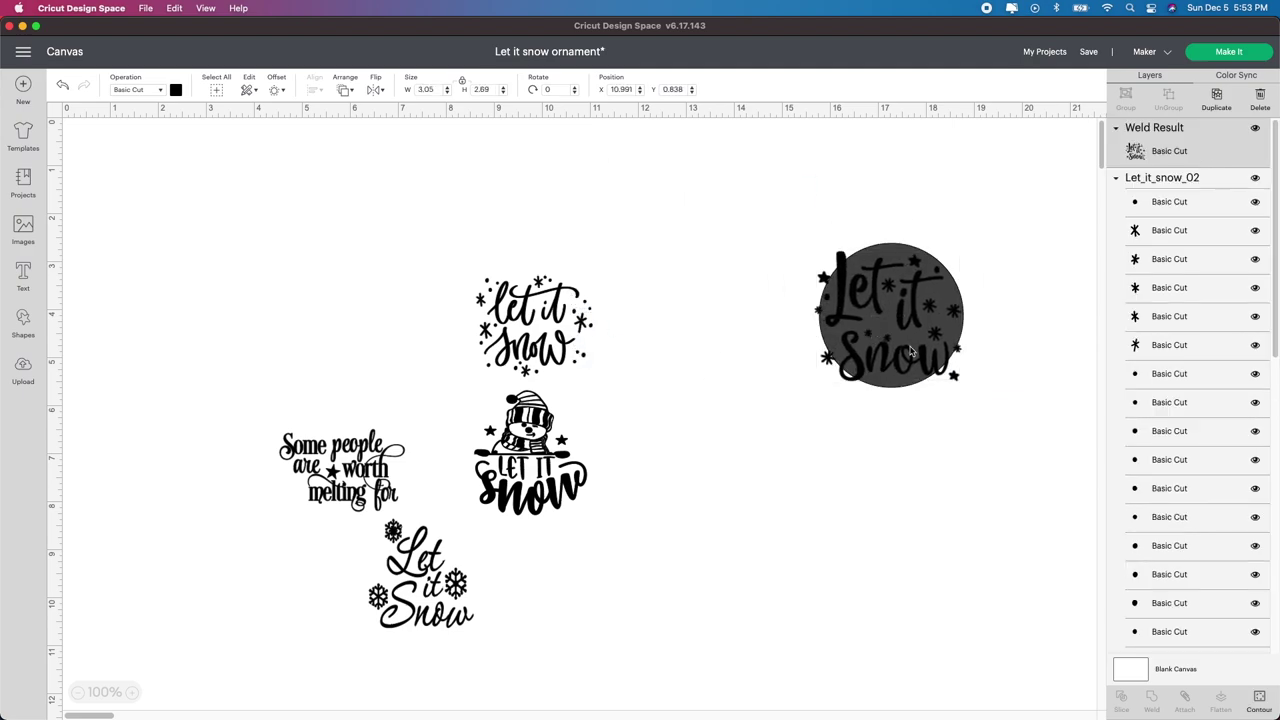
drag(970, 392, 932, 357)
drag(874, 325, 895, 342)
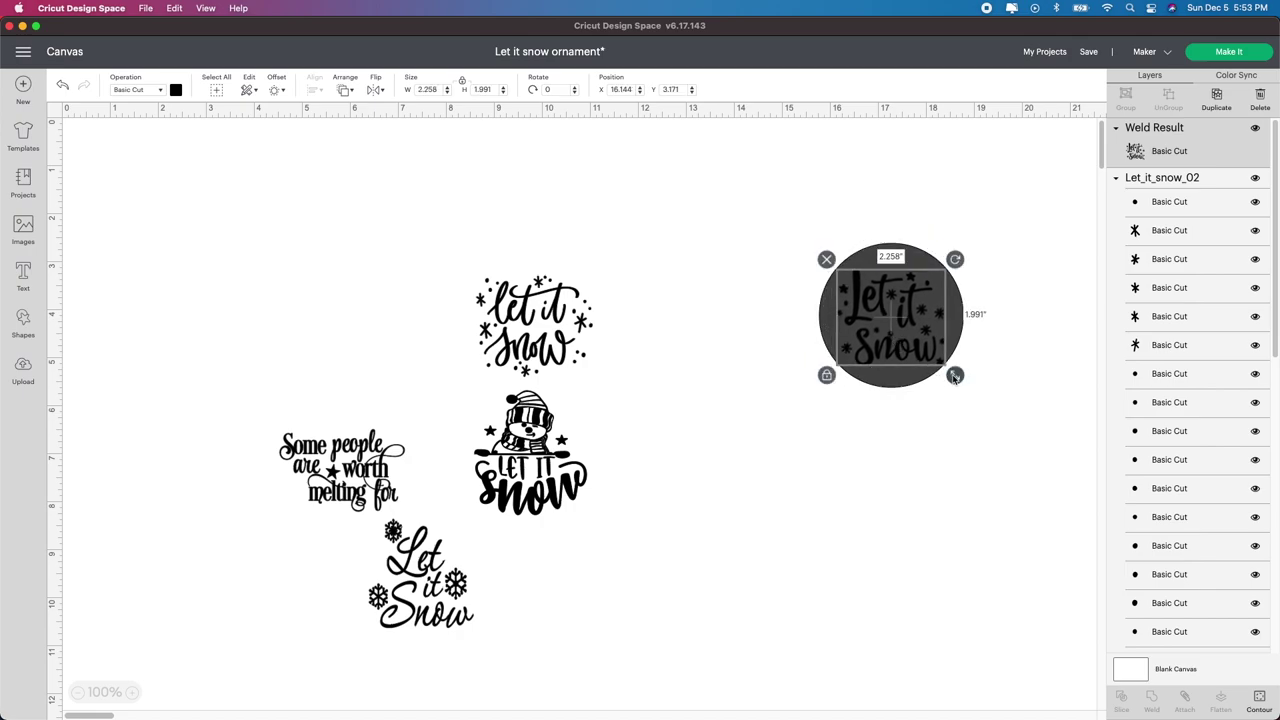
drag(954, 373, 948, 369)
drag(902, 350, 904, 352)
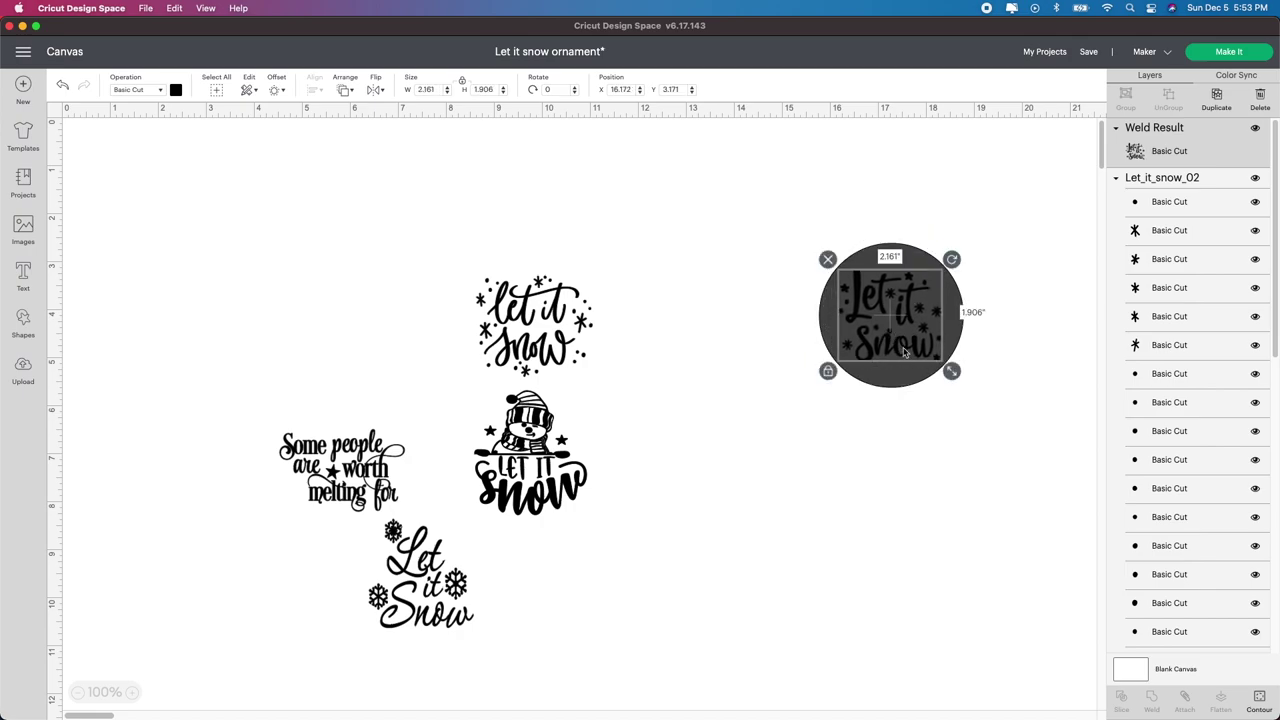
click(896, 488)
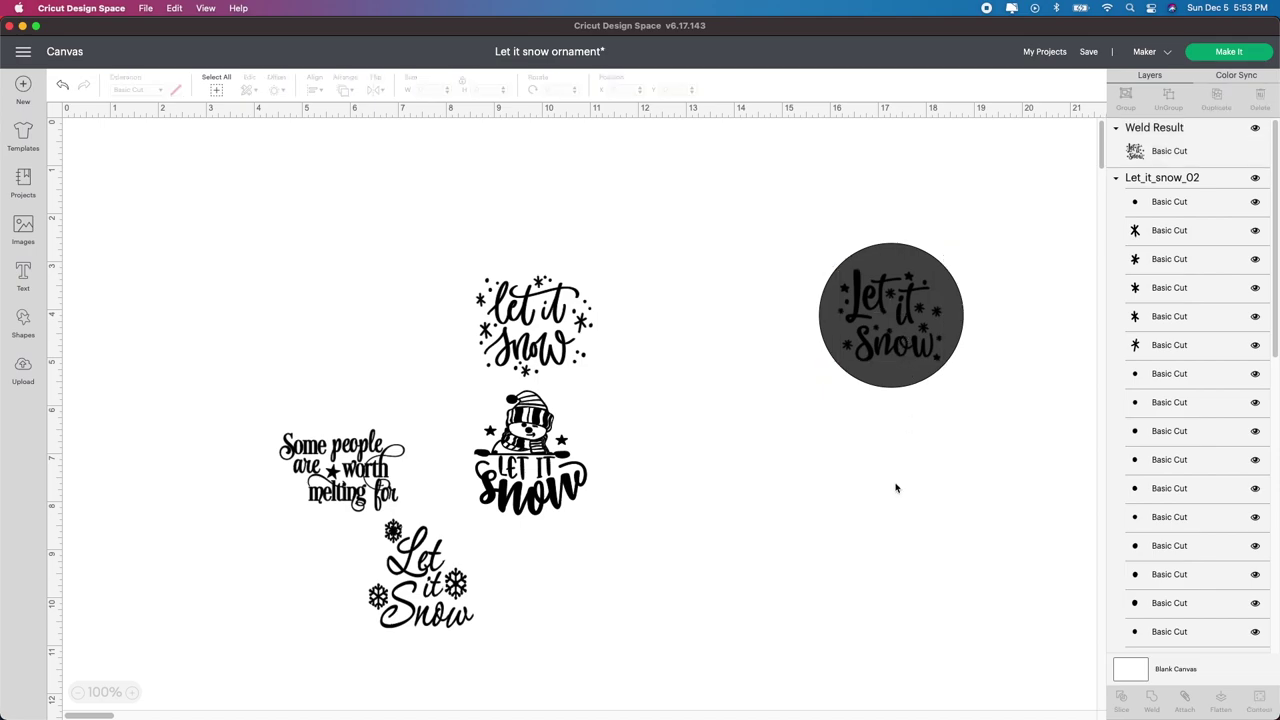
Cluster the welded, Some people, and snowflake Let it Snow designs beside the circle.
drag(887, 323, 636, 255)
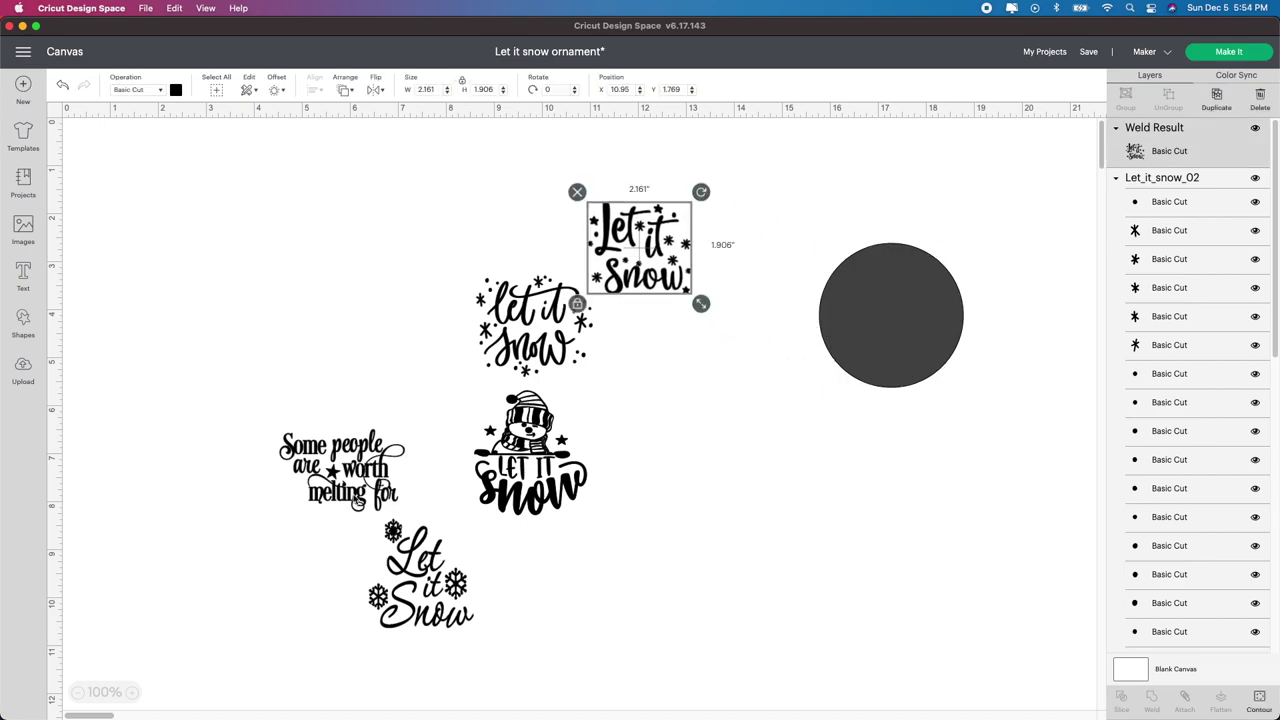
drag(318, 470, 654, 390)
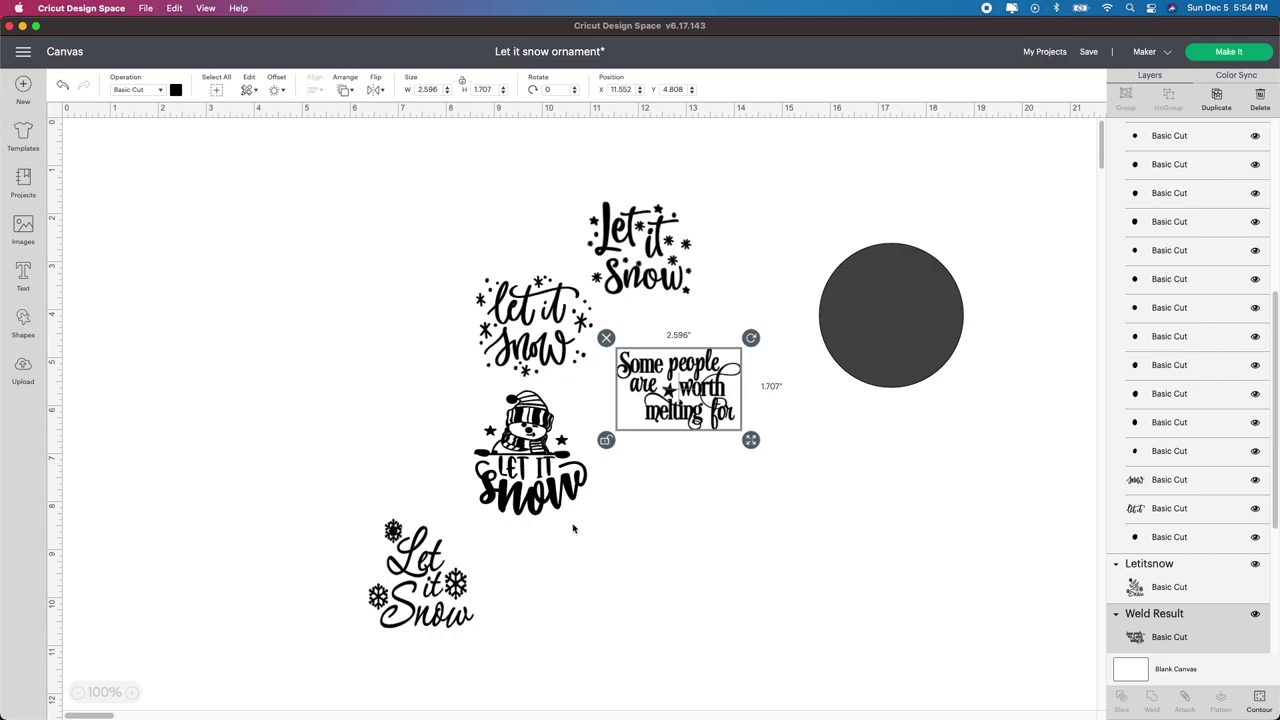
drag(442, 616, 422, 407)
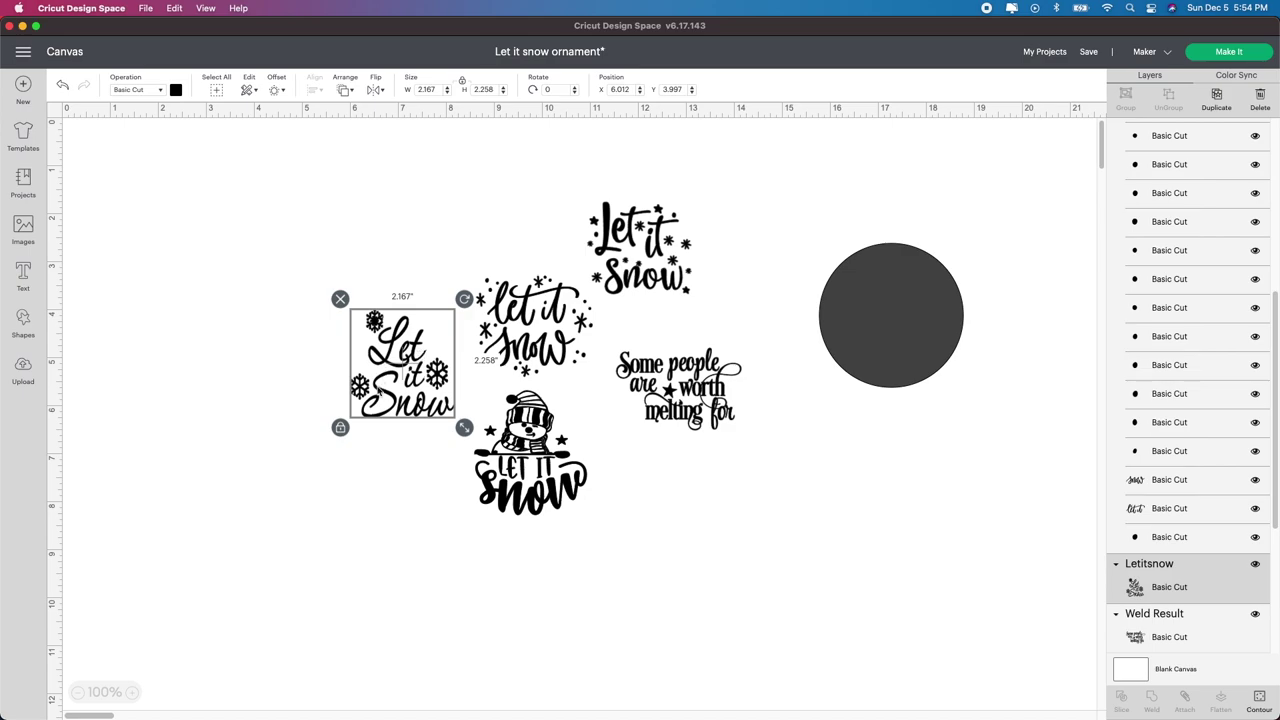
click(1214, 246)
click(487, 330)
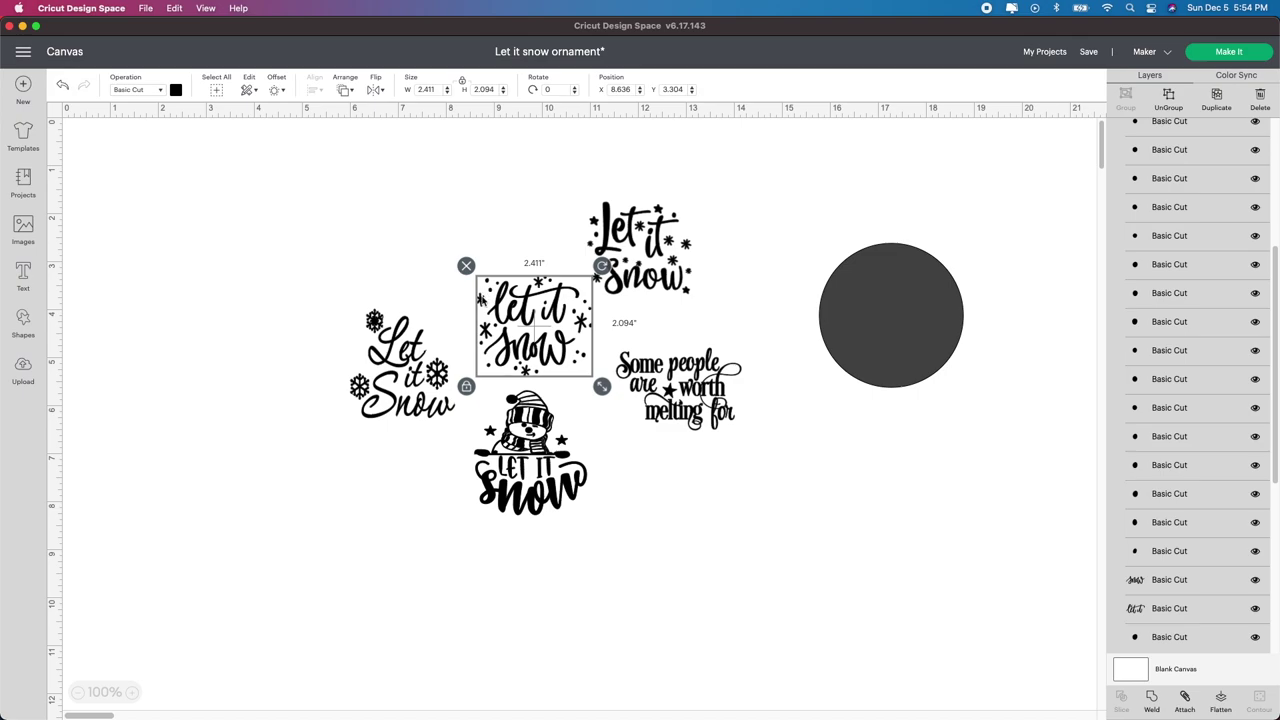
click(318, 360)
Color the snowflake and snowman Let it Snow designs light blue.
click(383, 384)
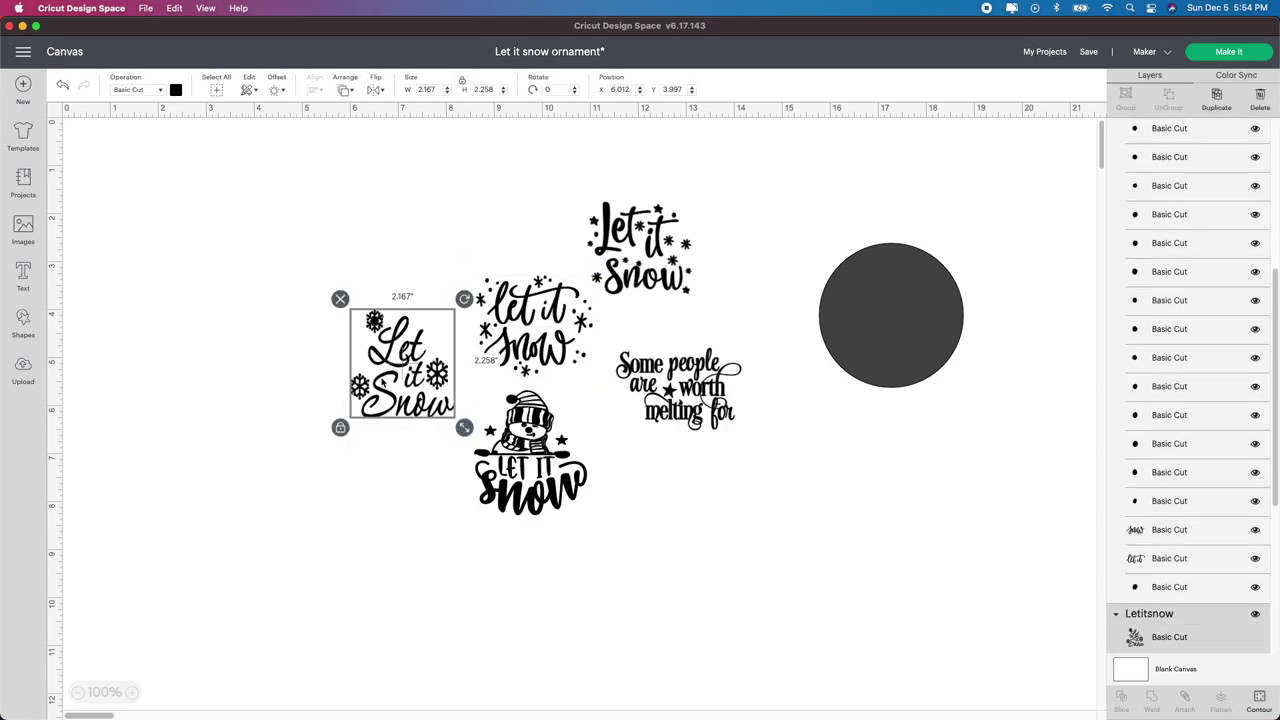
click(174, 90)
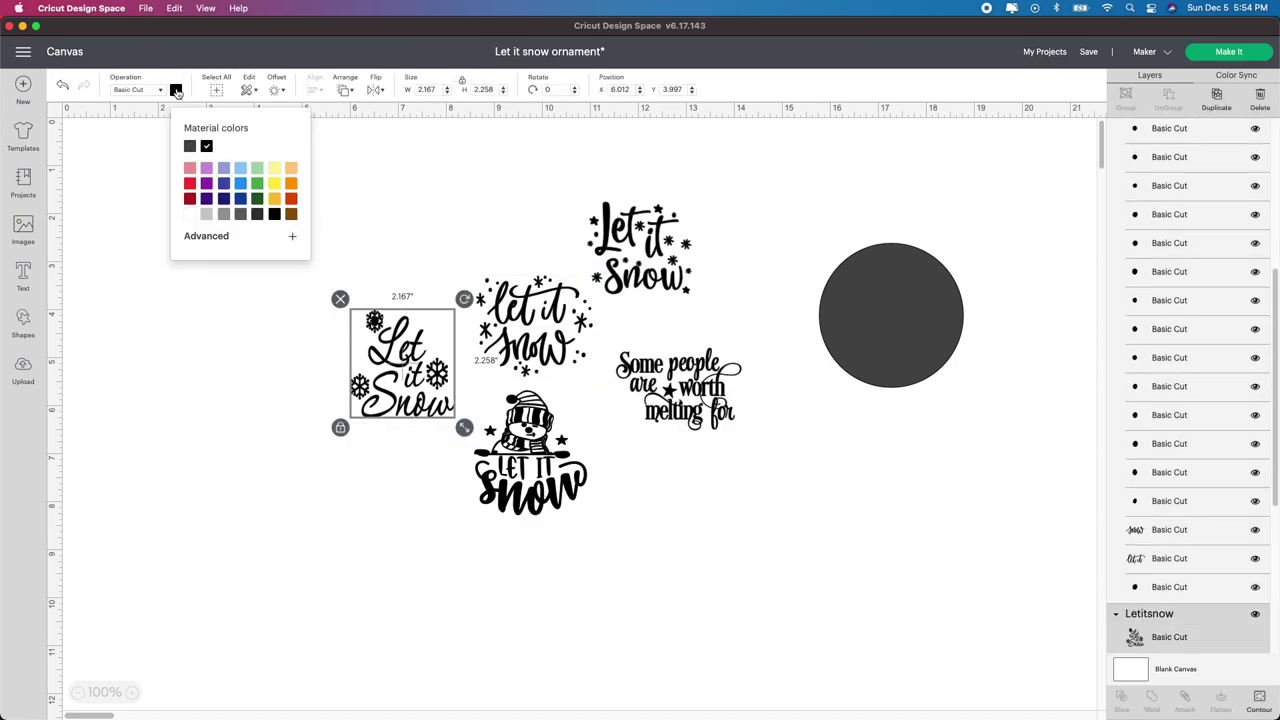
click(241, 168)
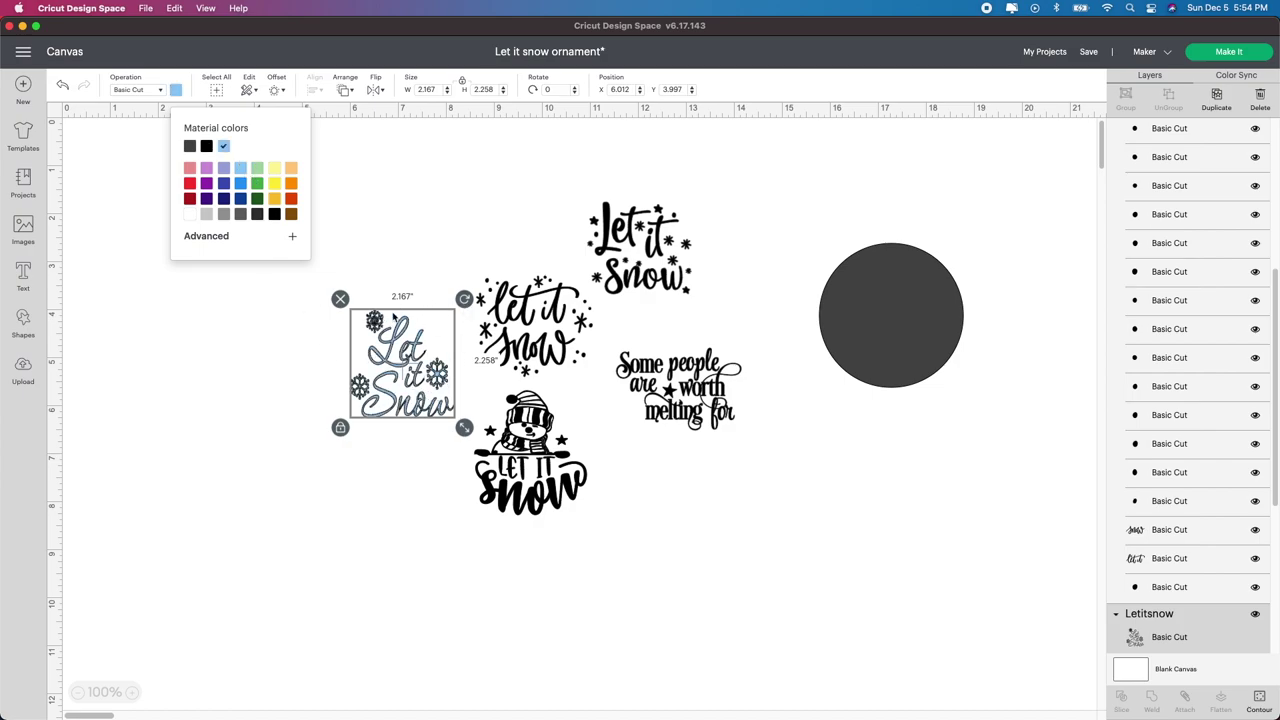
click(556, 478)
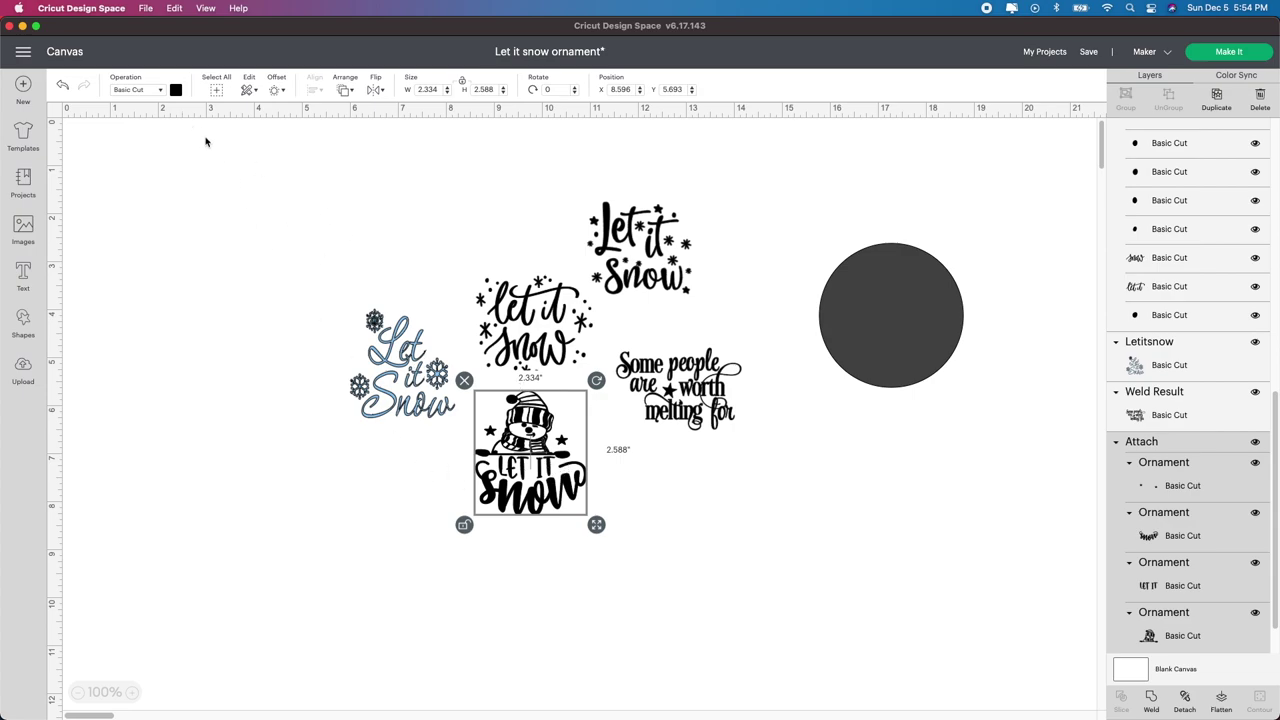
click(176, 89)
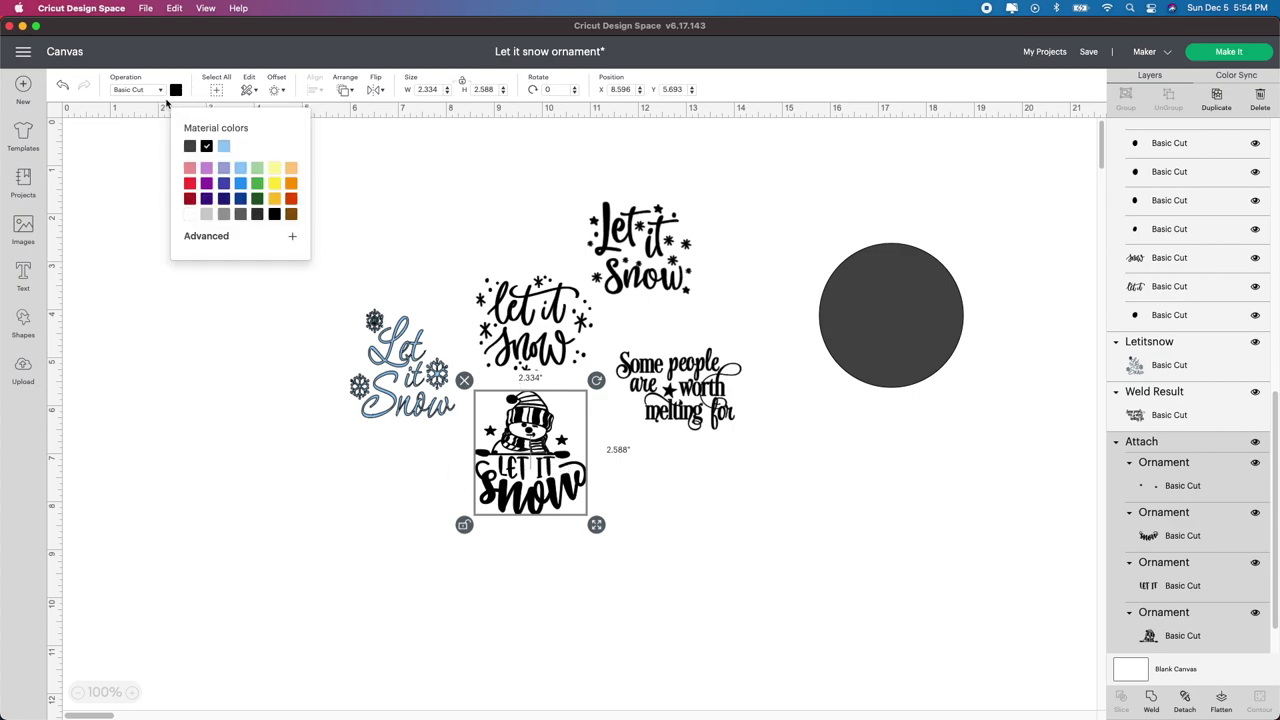
click(223, 146)
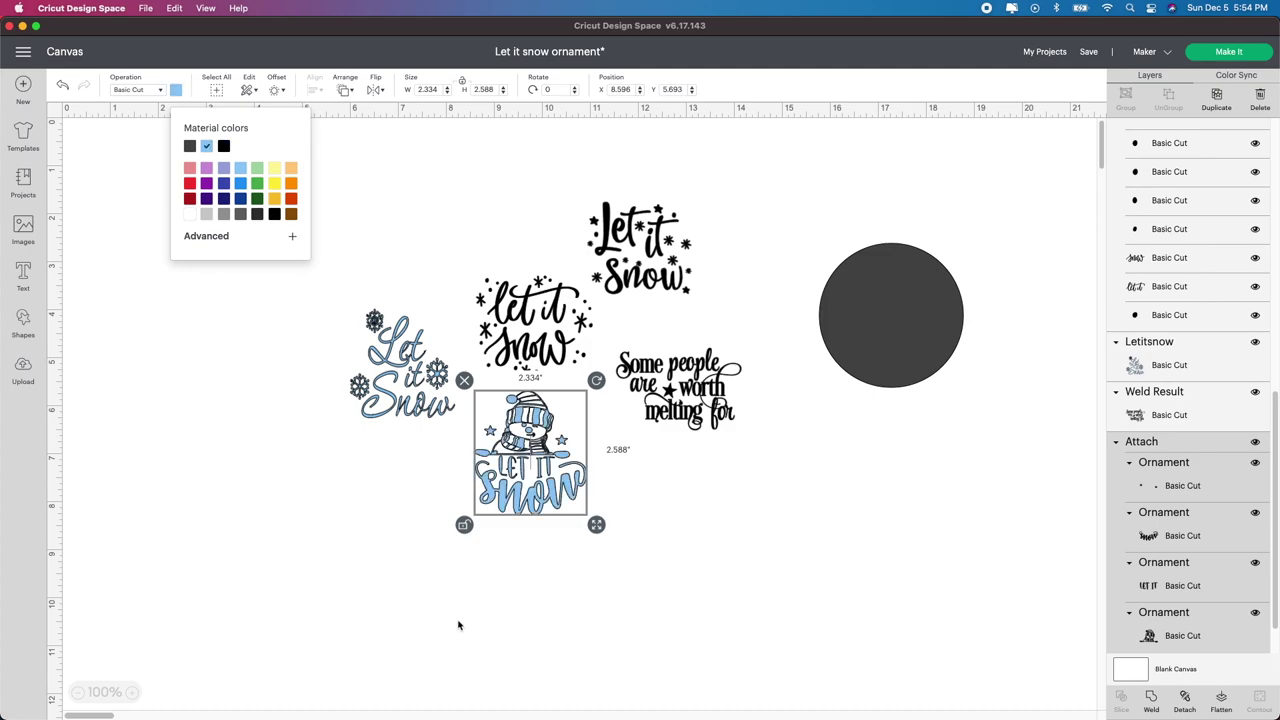
click(363, 440)
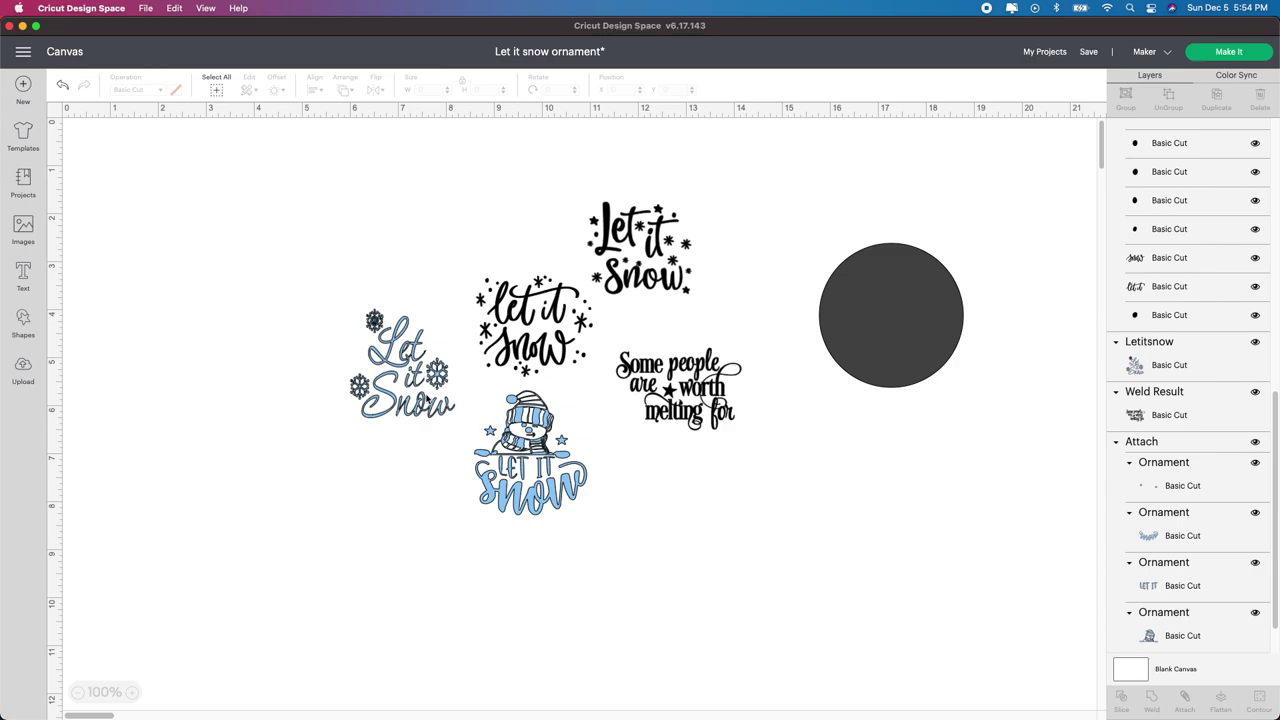
click(896, 325)
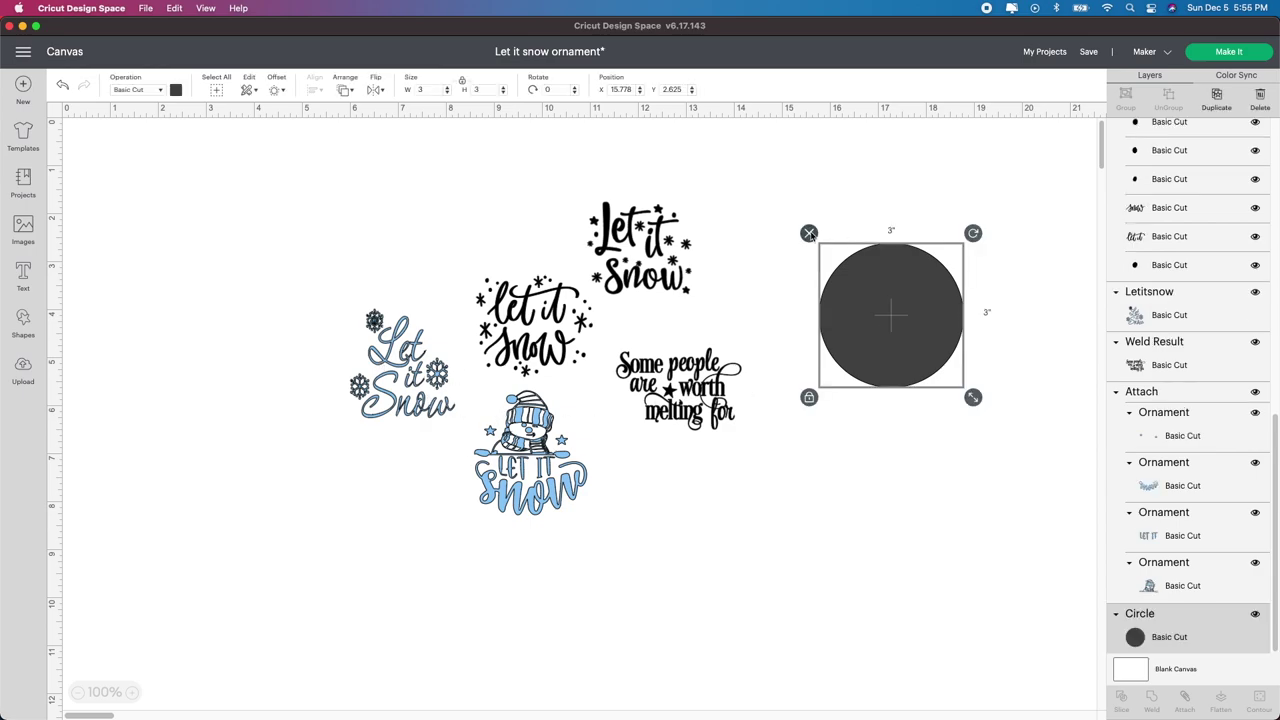
Delete the circle and move the small let it snow design to the right.
click(810, 234)
click(636, 250)
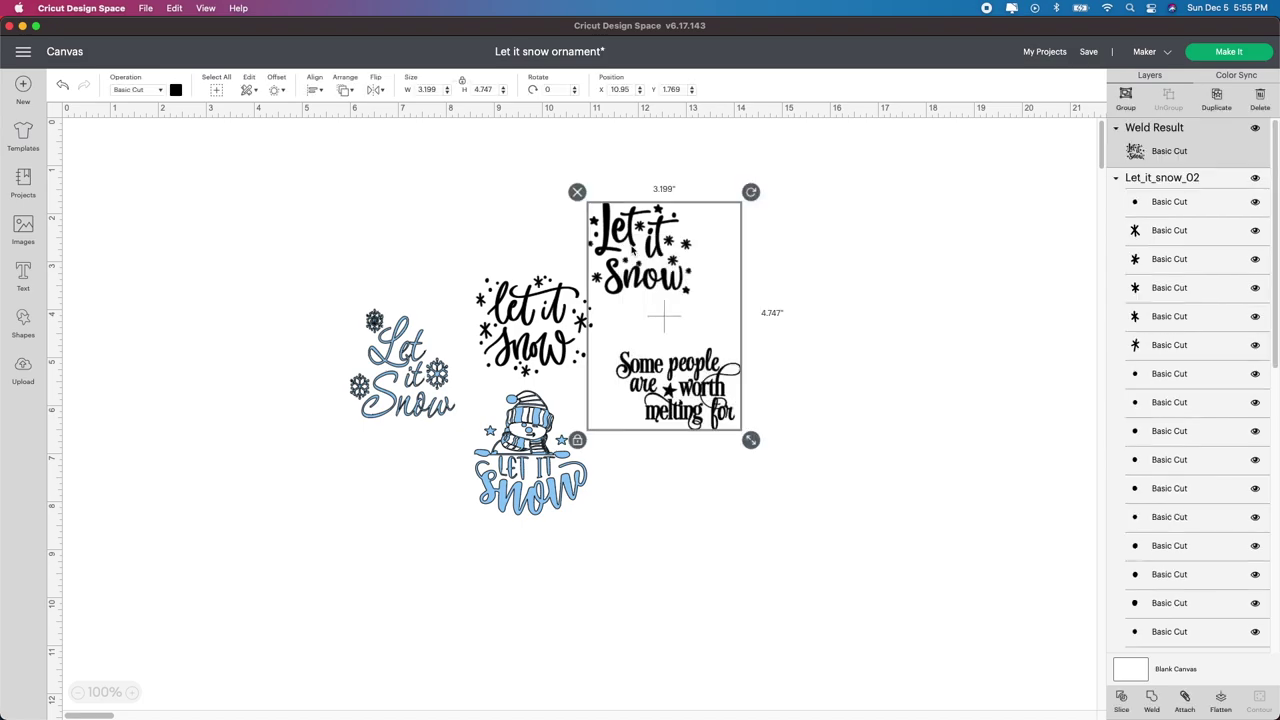
drag(530, 325, 819, 279)
click(543, 200)
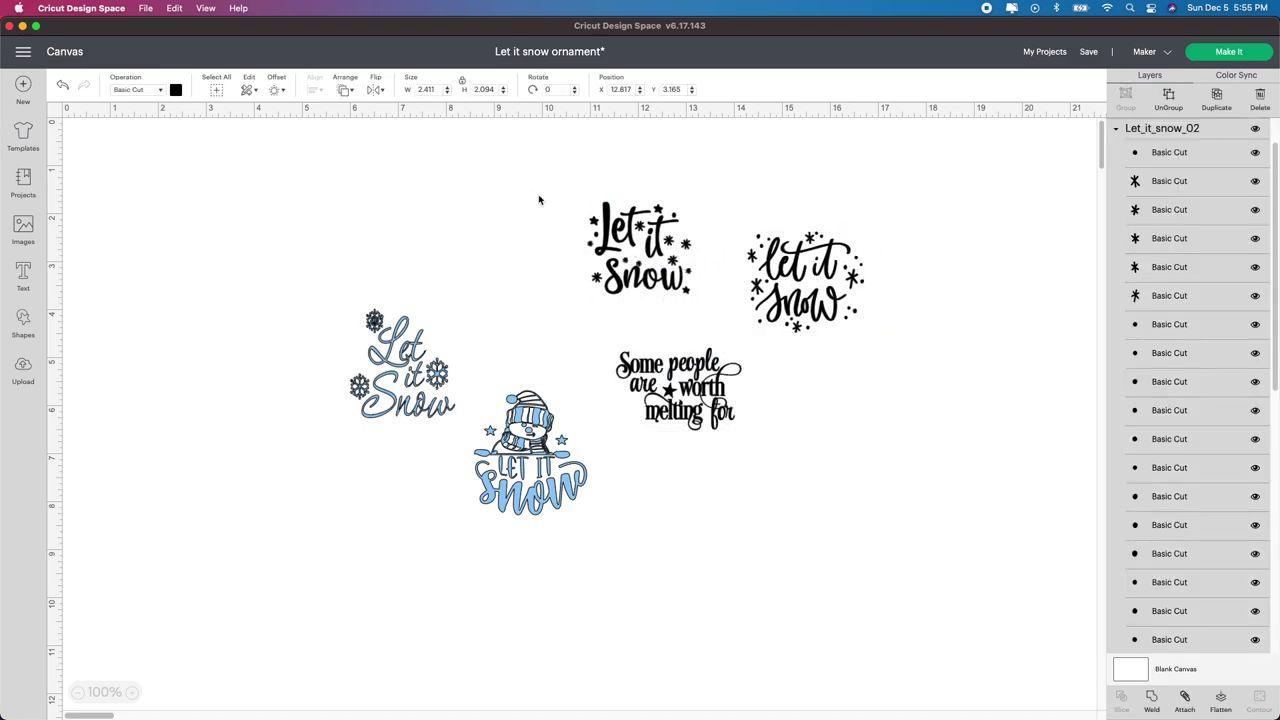
Make the three black designs white.
drag(517, 176, 870, 442)
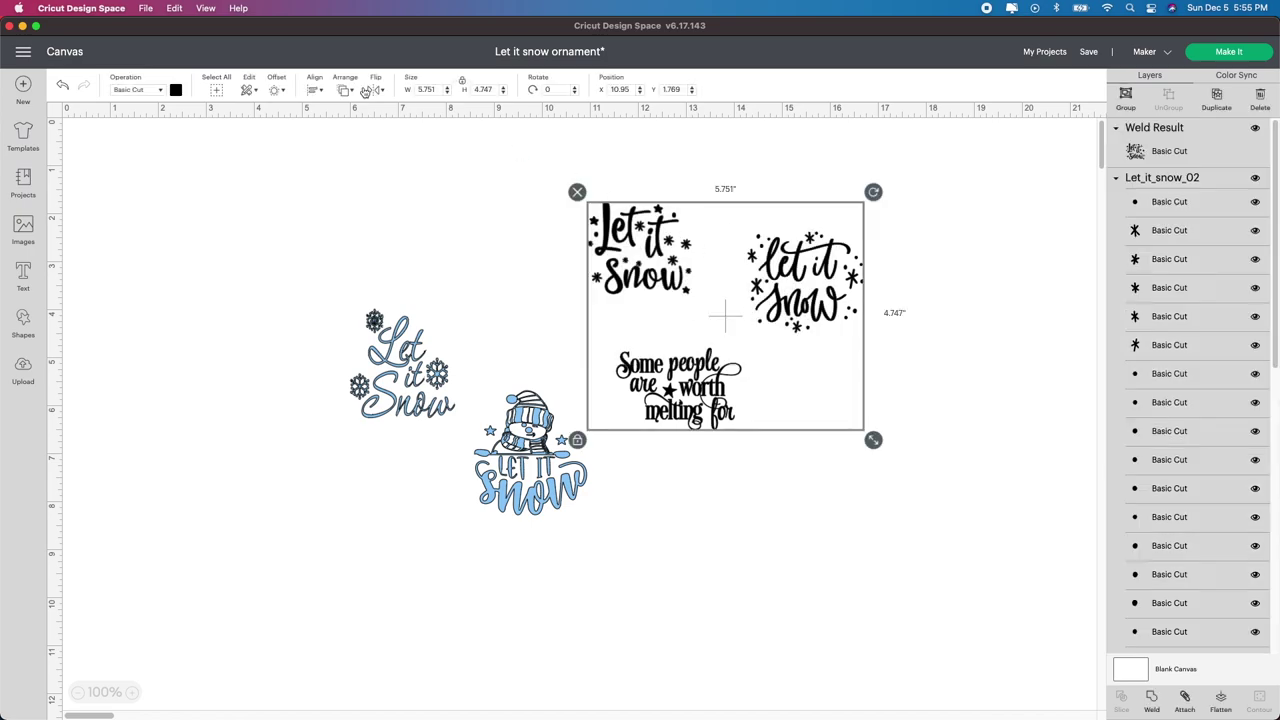
click(176, 92)
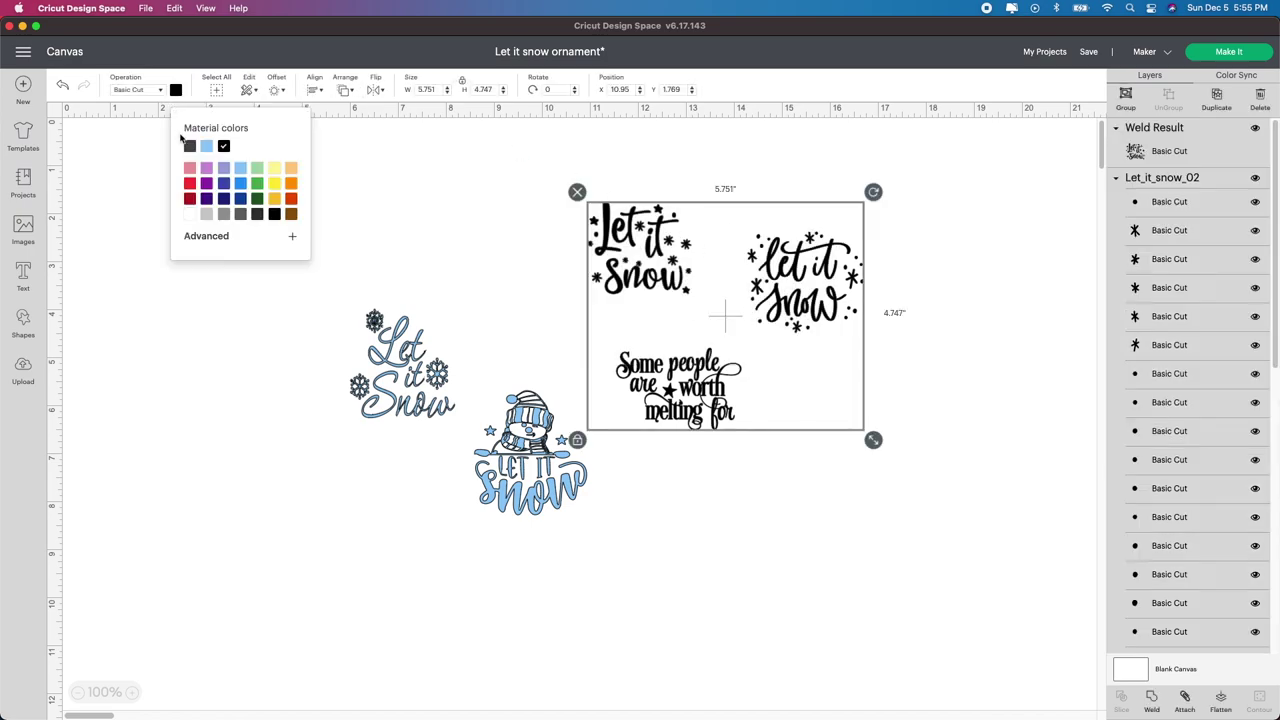
click(196, 212)
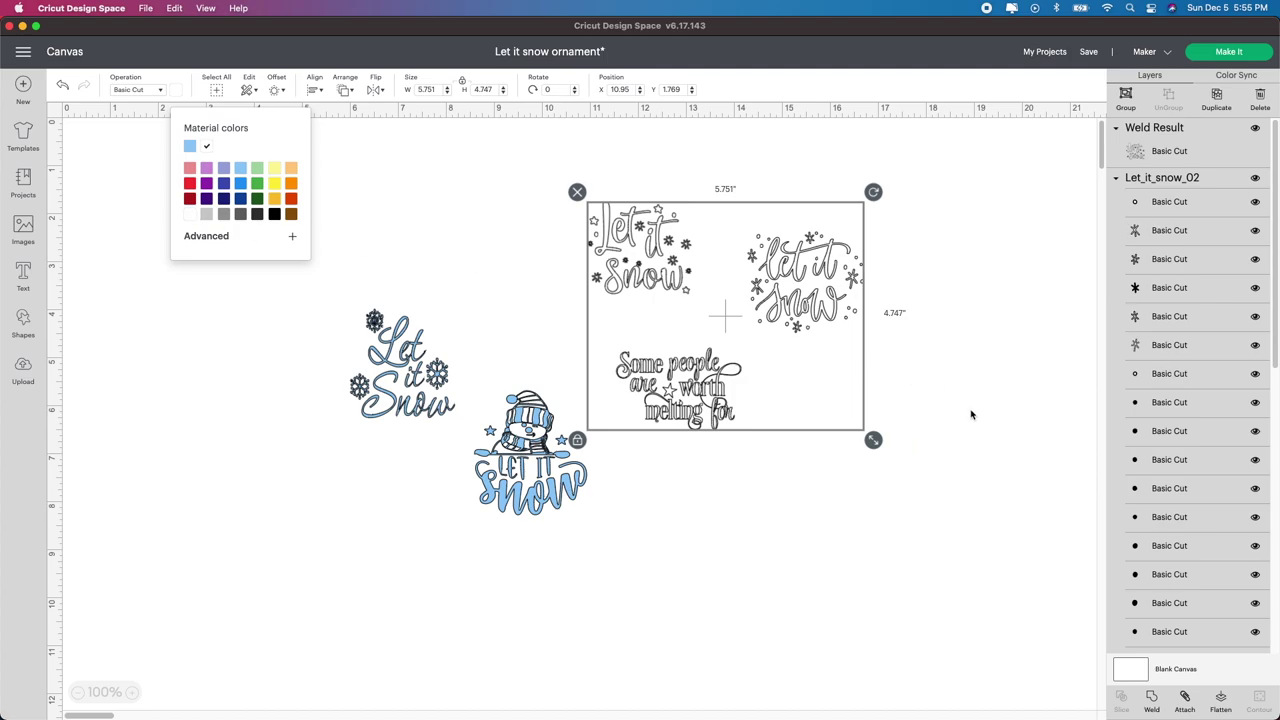
click(983, 508)
click(405, 390)
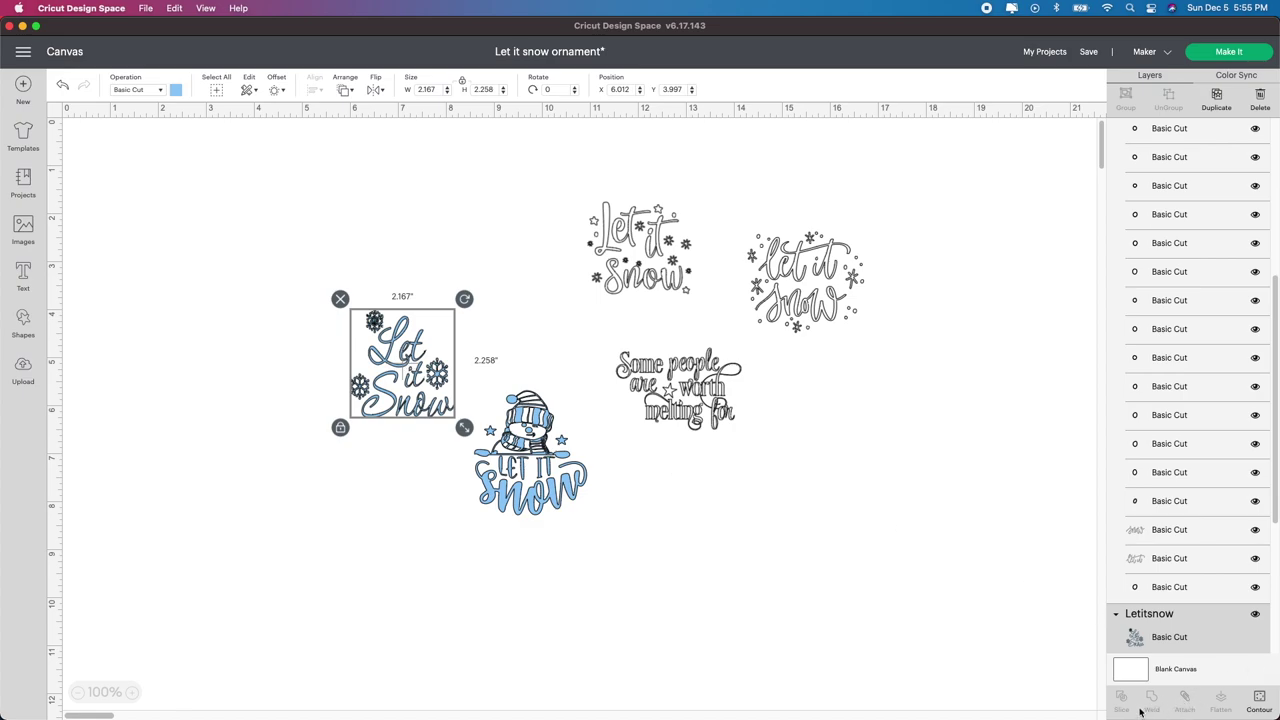
click(507, 494)
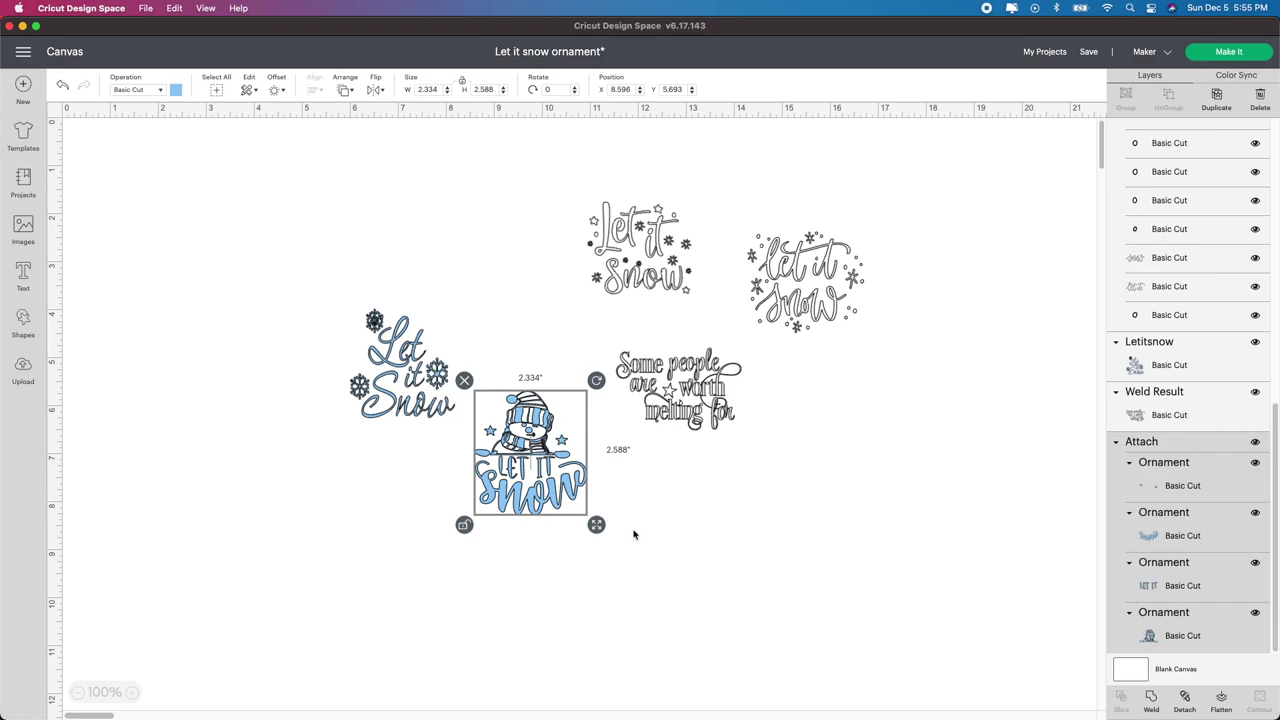
click(668, 393)
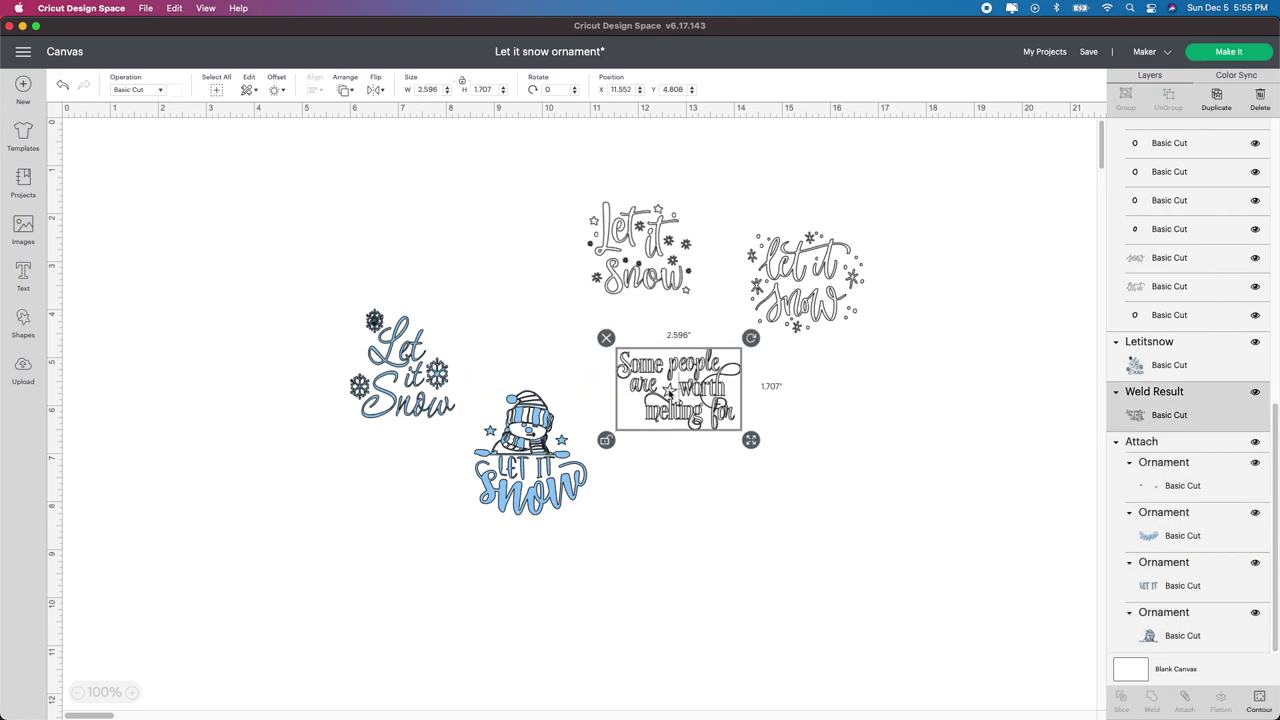
click(638, 238)
click(803, 288)
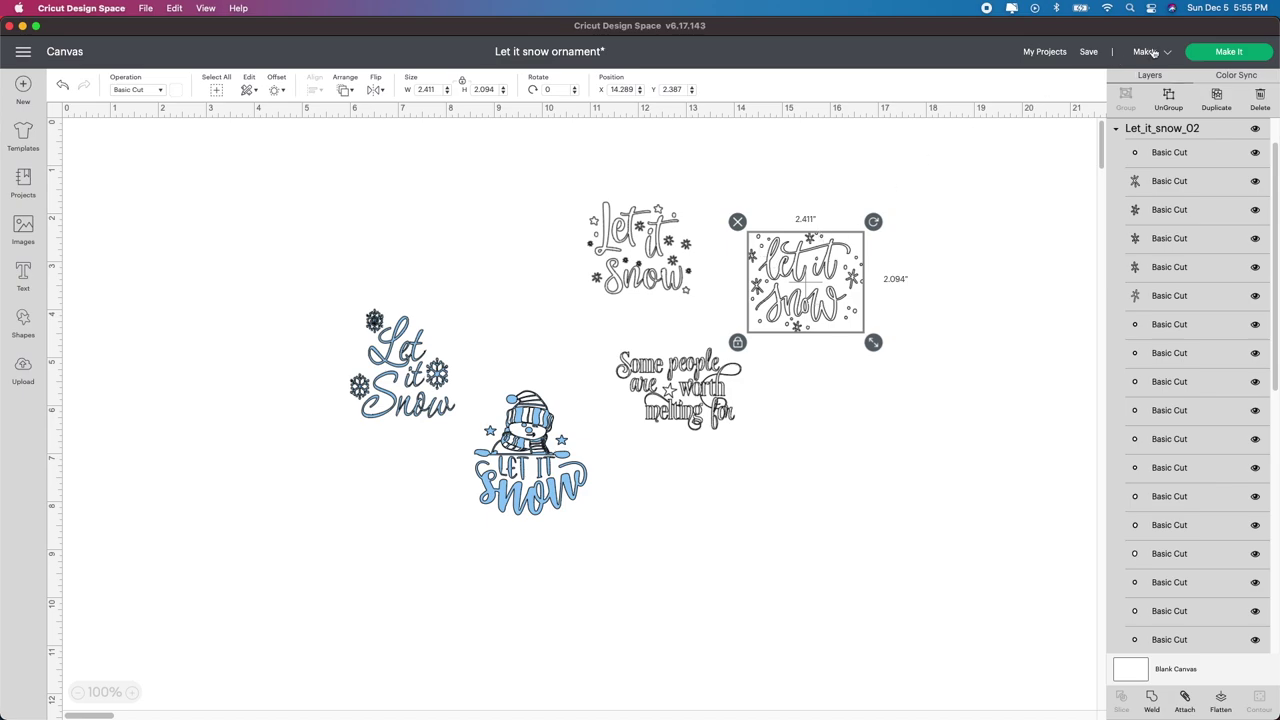
click(1226, 56)
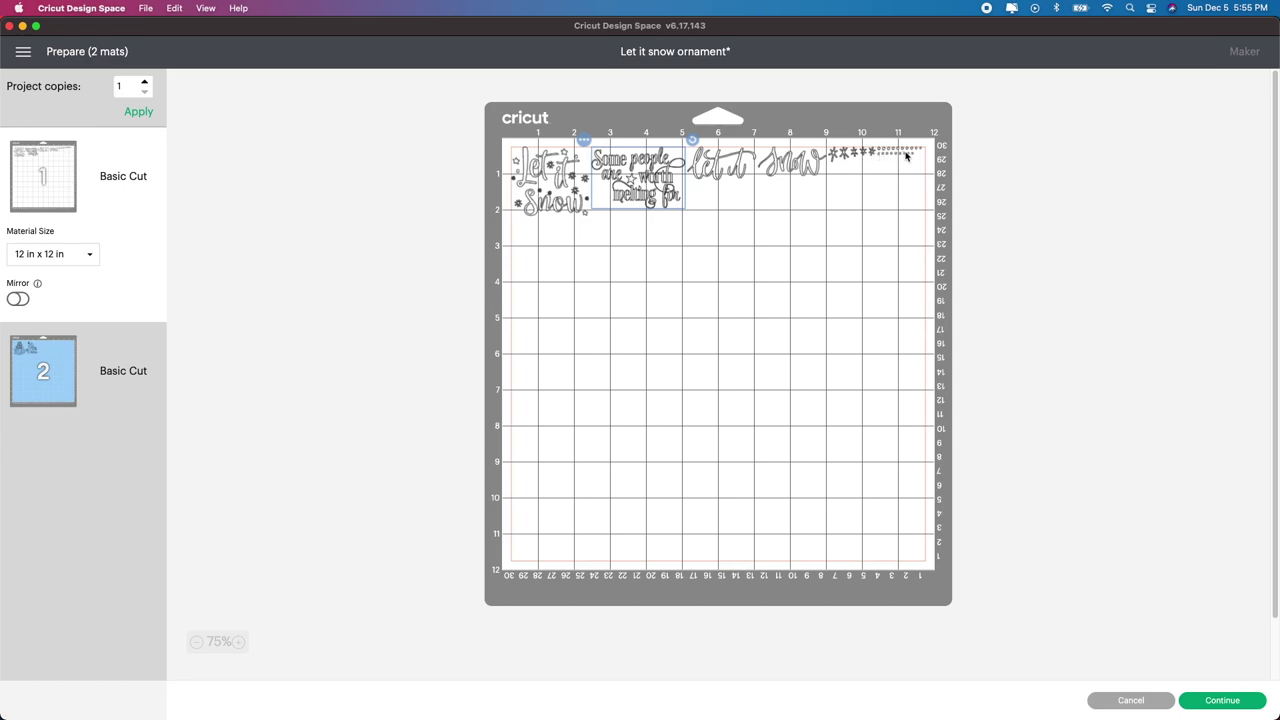
click(1145, 702)
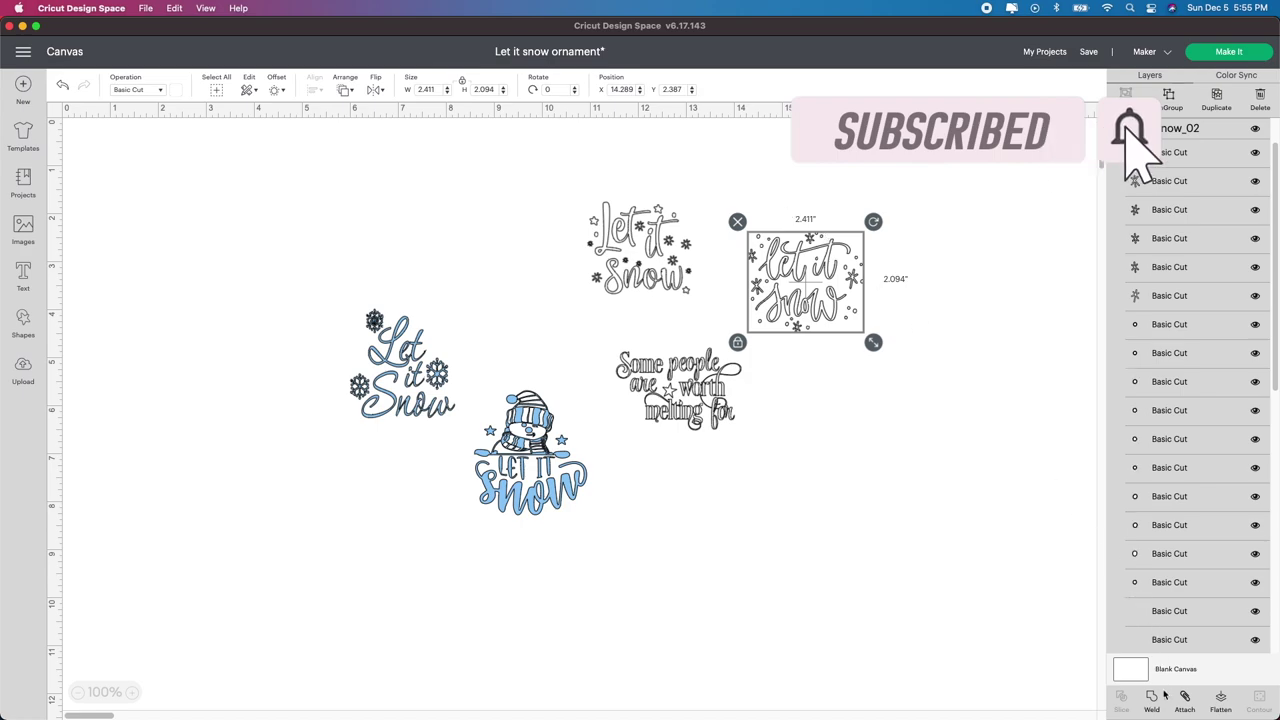
Send the project to Make It and space the three designs along mat 1's top.
click(977, 544)
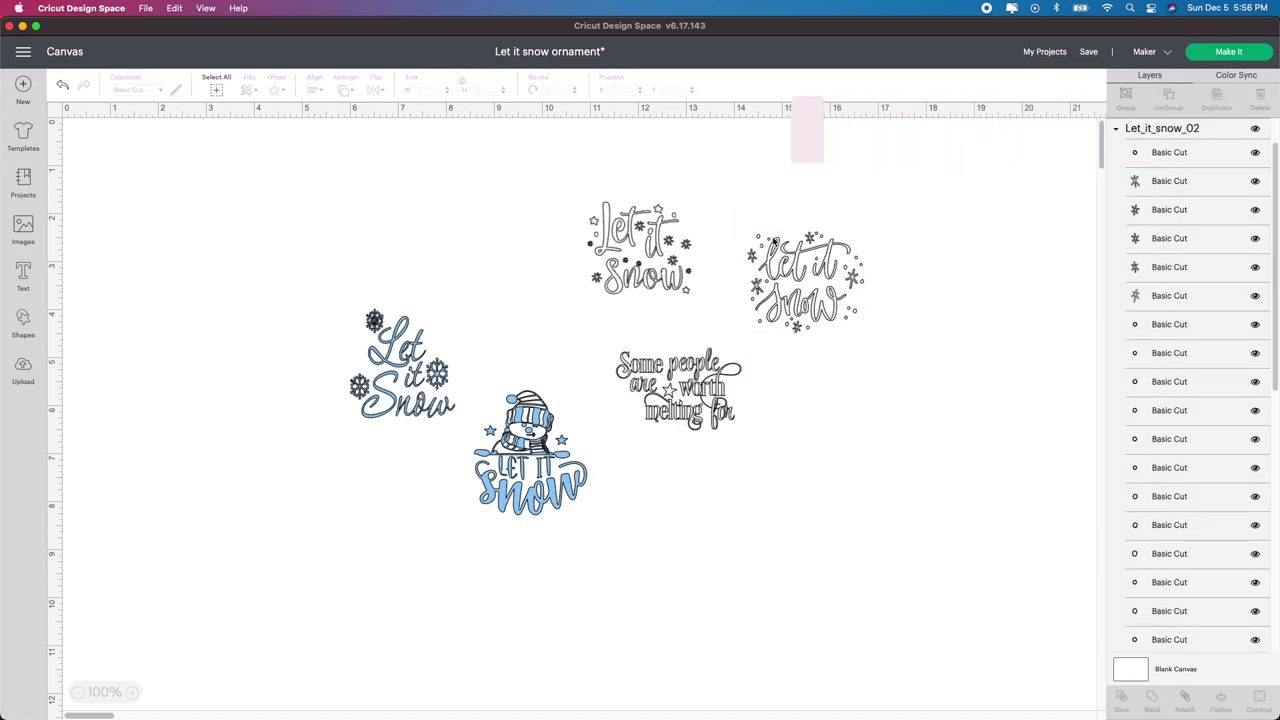
click(1216, 54)
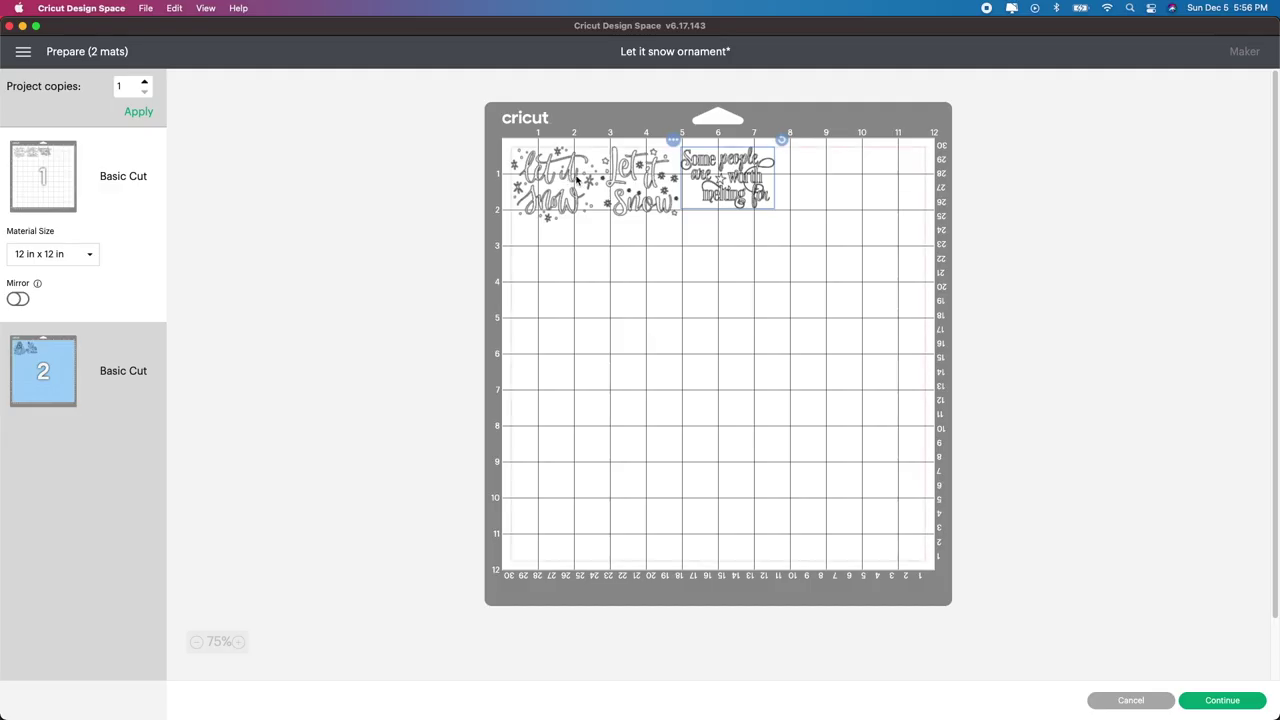
drag(722, 178, 761, 178)
click(651, 170)
drag(651, 170, 659, 170)
drag(767, 183, 745, 183)
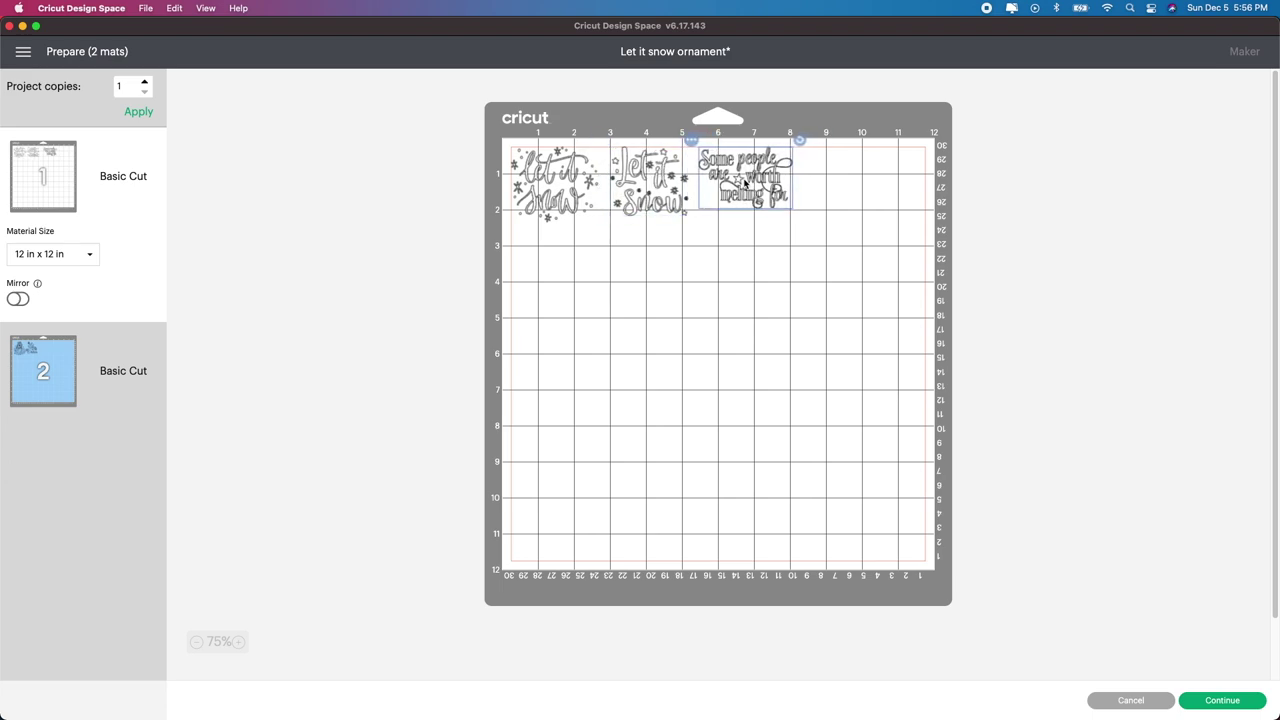
Nudge the Let it Snow design on mat 2, then return to mat 1.
click(36, 369)
click(629, 193)
drag(629, 192, 634, 188)
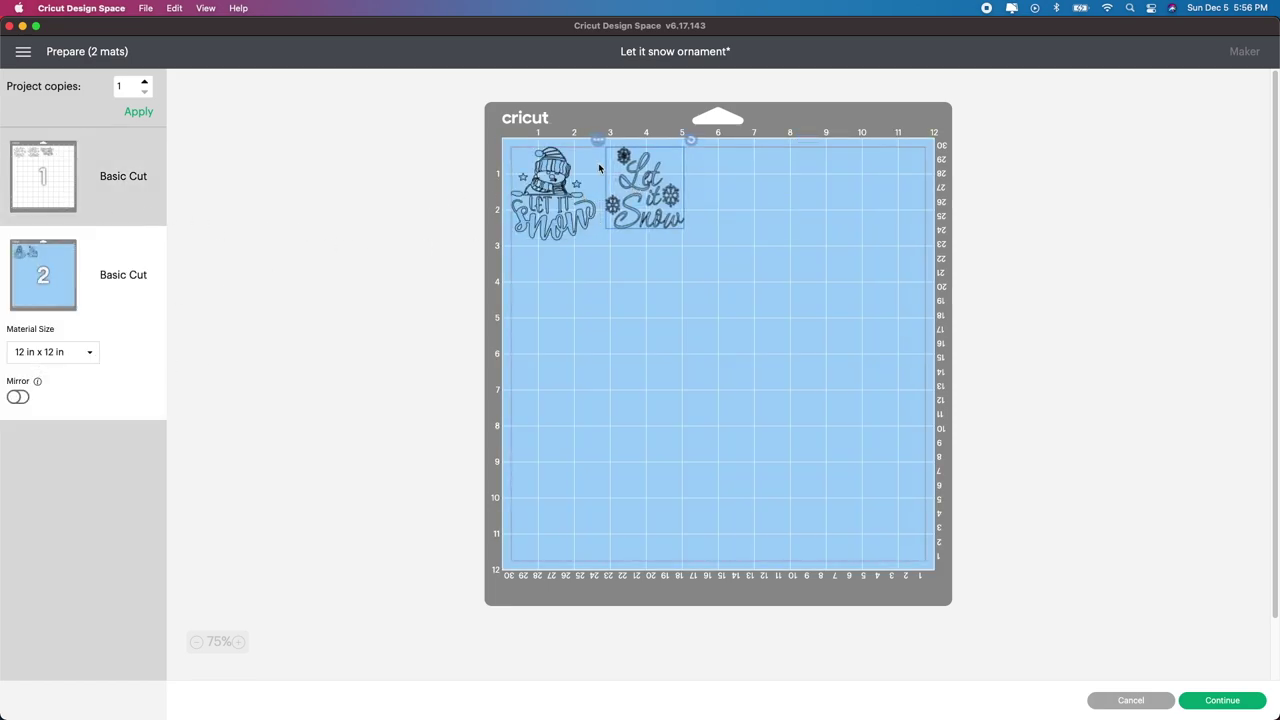
click(73, 171)
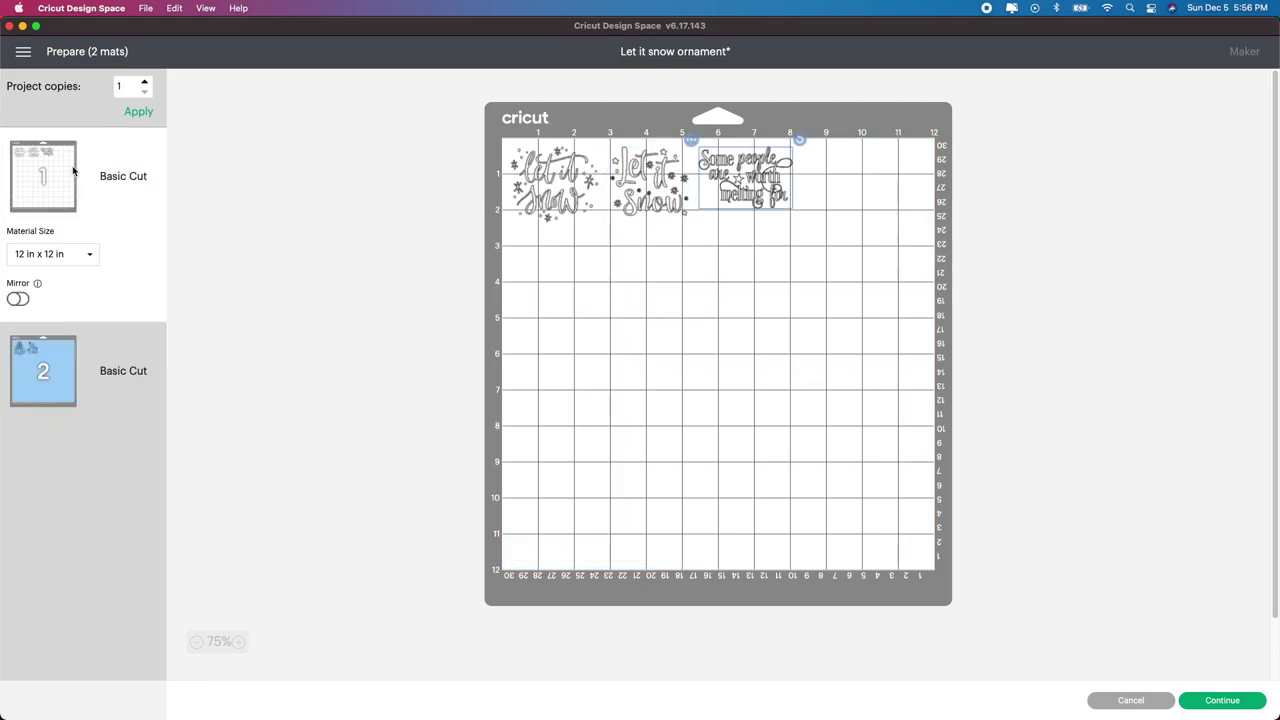
Set the base material to Stencil Vinyl with cut pressure More.
click(1221, 701)
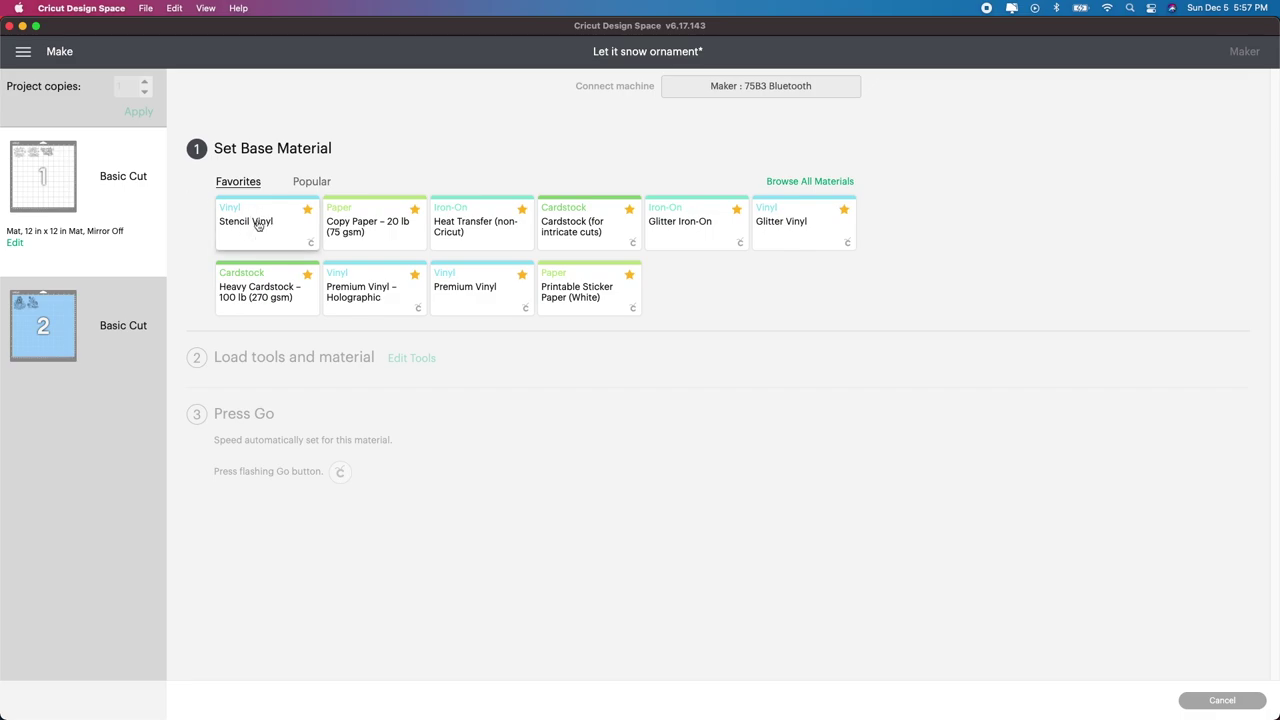
click(262, 227)
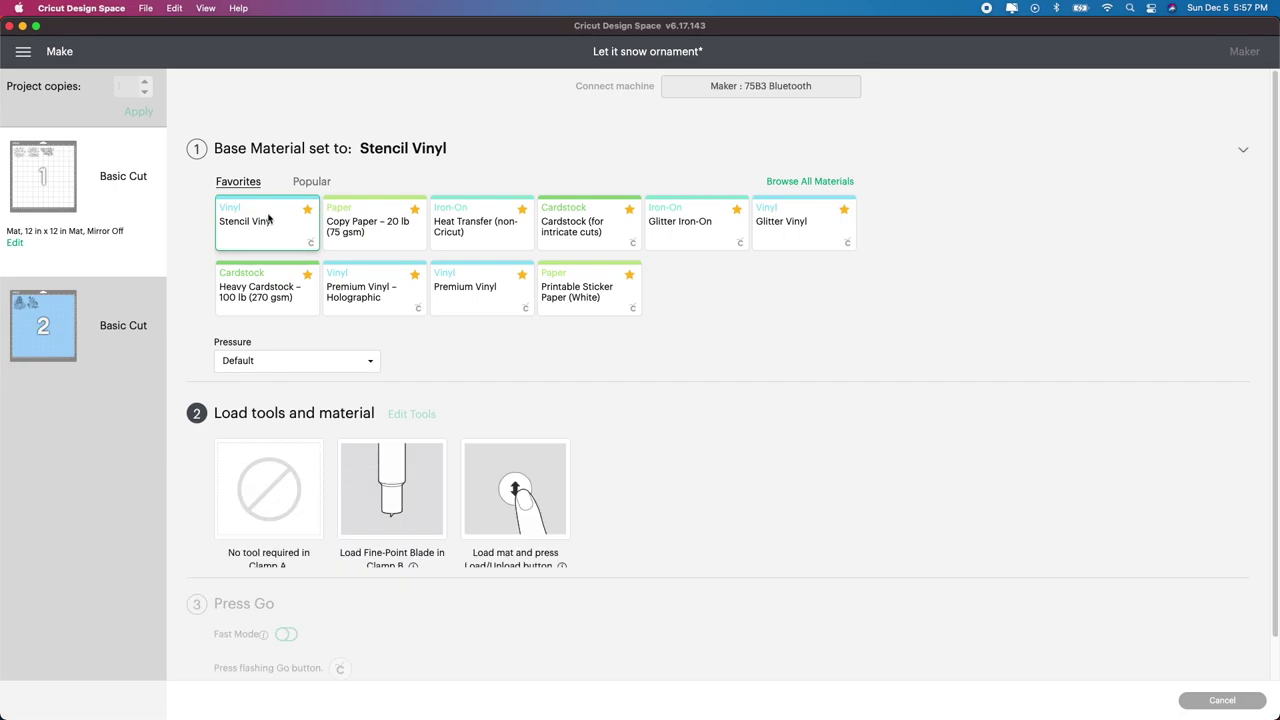
click(271, 206)
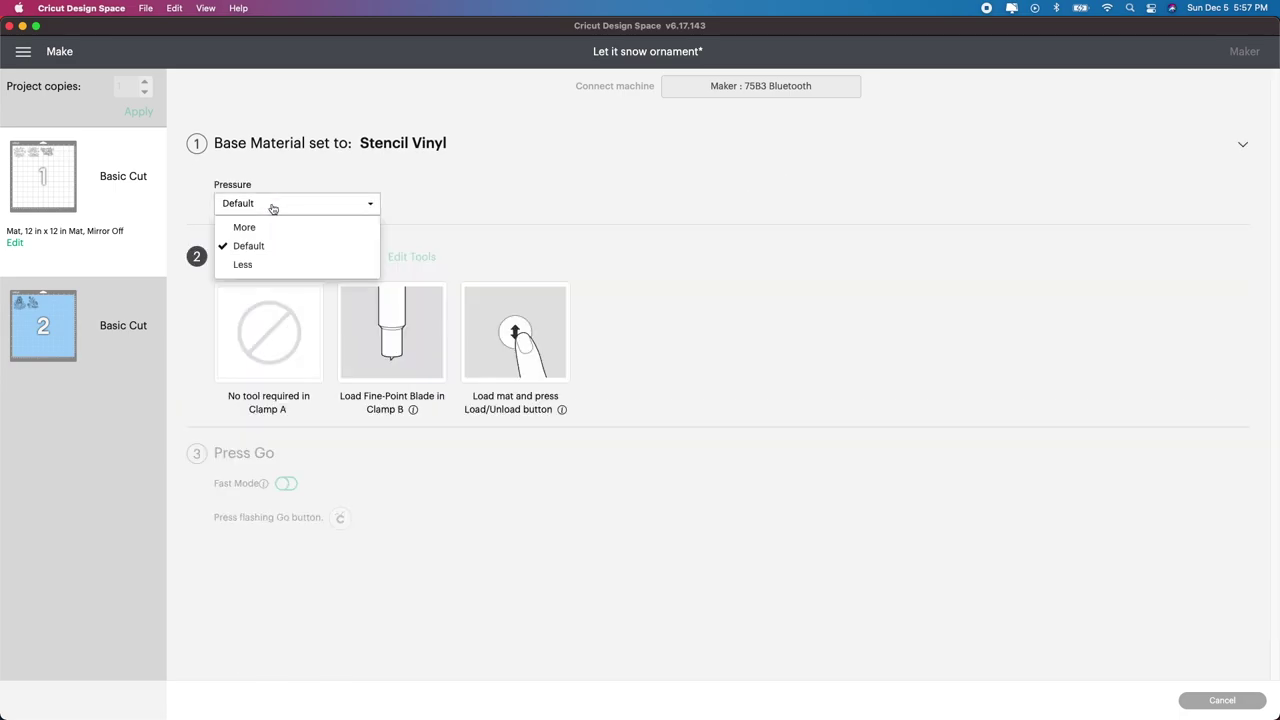
click(260, 228)
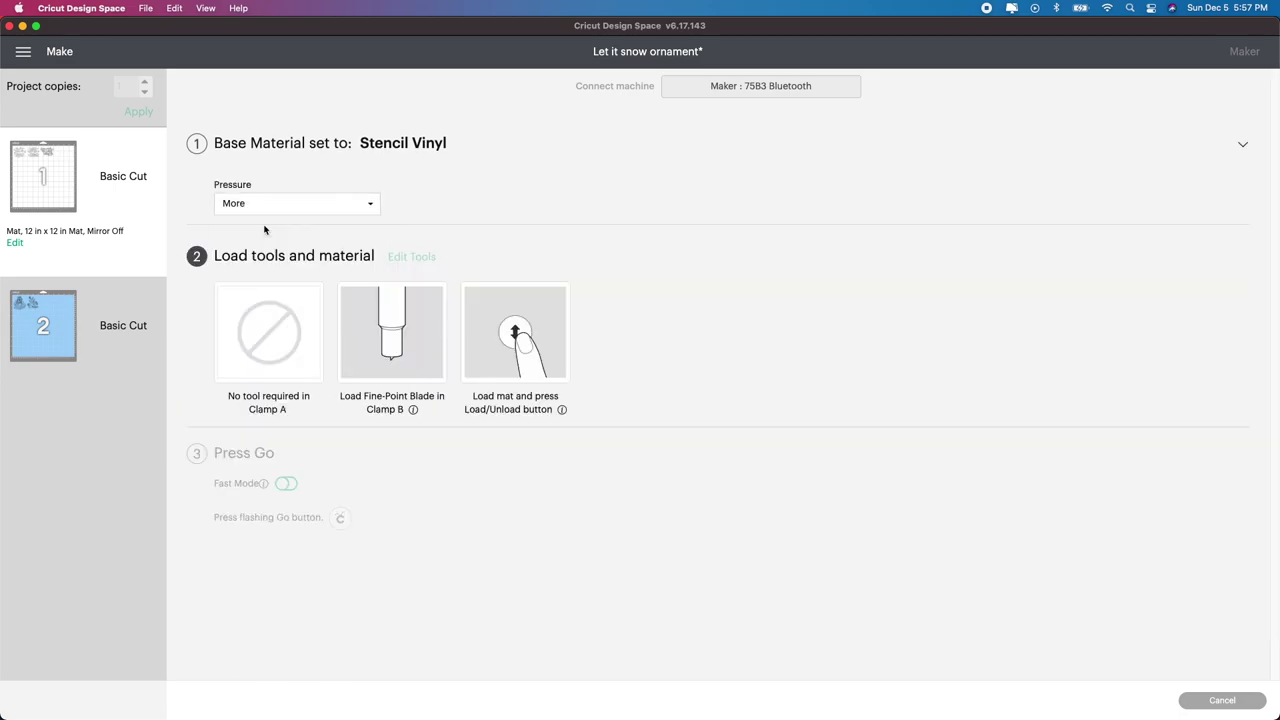